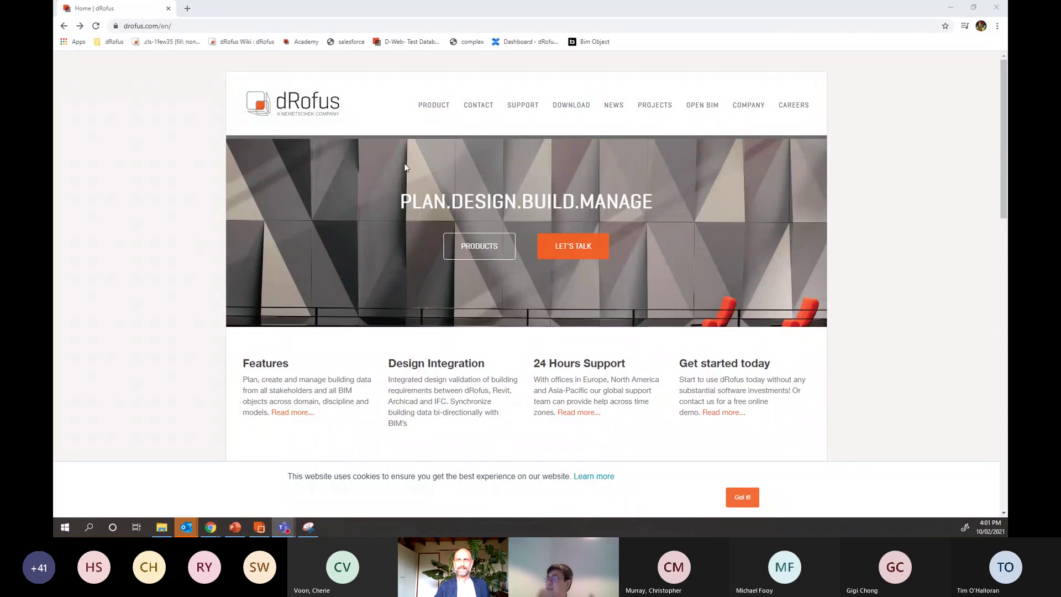
Go from the home page to the support portal's community discussions forum
{"action": "left_click", "coordinate": [523, 106]}
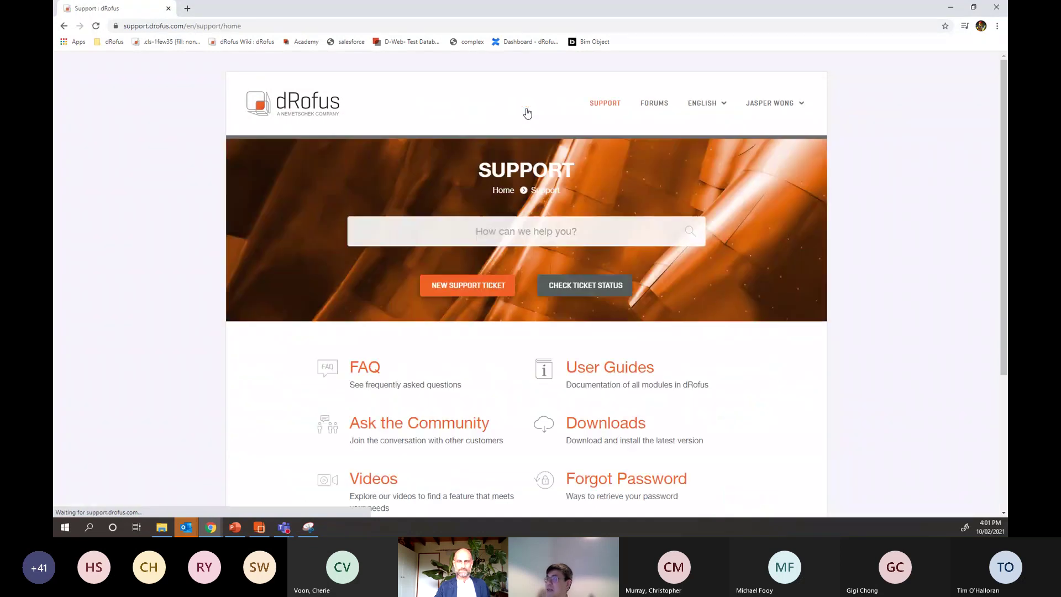
{"action": "left_click", "coordinate": [419, 426]}
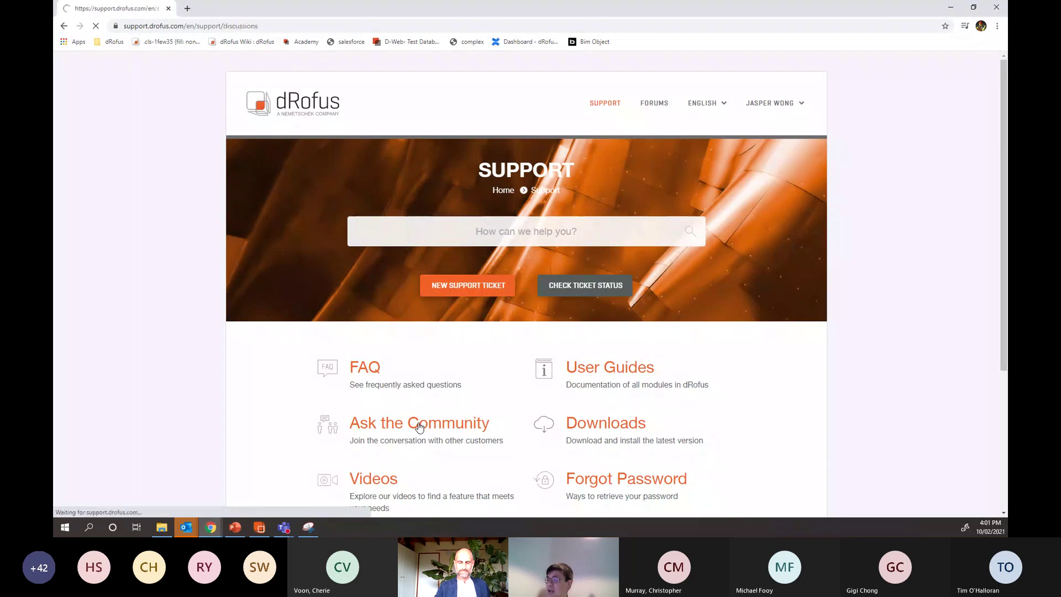
{"action": "scroll", "coordinate": [425, 410], "scroll_direction": "down", "scroll_amount": 3}
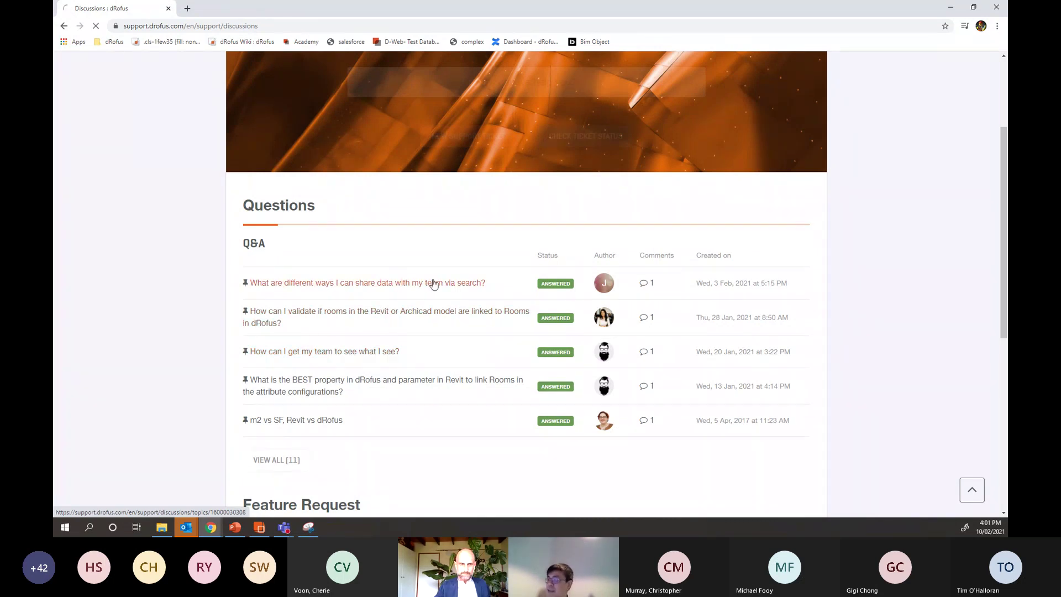
Open the question on sharing data with your team via search and read its answer
{"action": "left_click", "coordinate": [433, 282]}
{"action": "scroll", "coordinate": [433, 283], "scroll_direction": "down", "scroll_amount": 3}
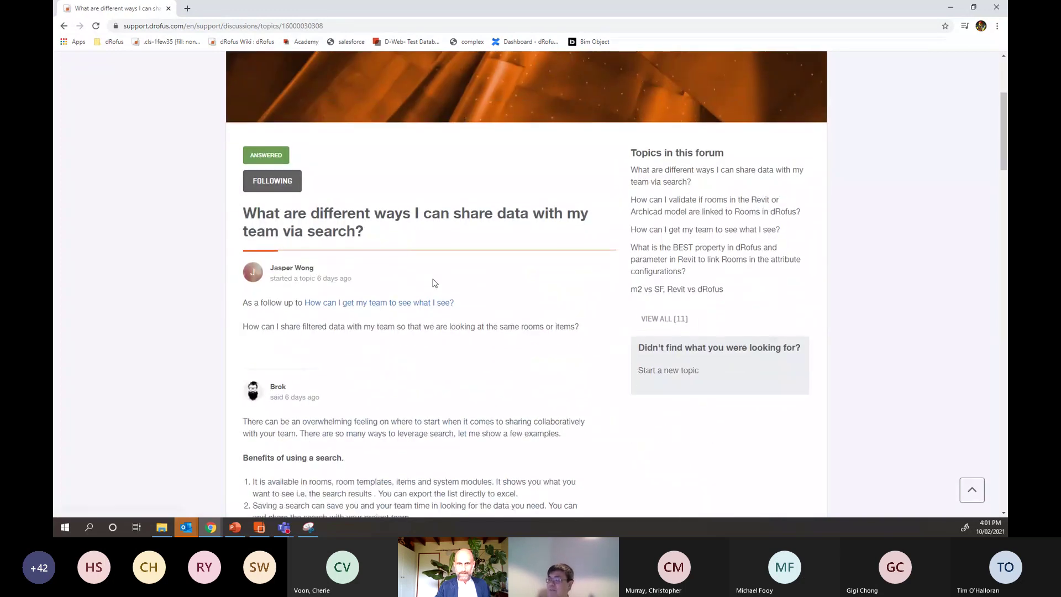
{"action": "scroll", "coordinate": [434, 283], "scroll_direction": "down", "scroll_amount": 5}
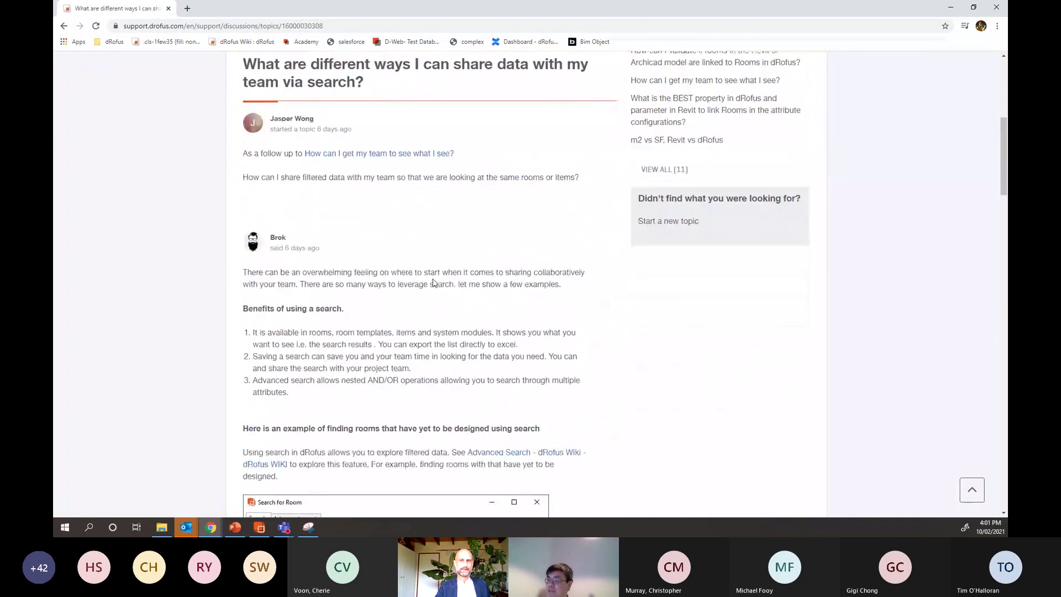
{"action": "scroll", "coordinate": [434, 283], "scroll_direction": "down", "scroll_amount": 6}
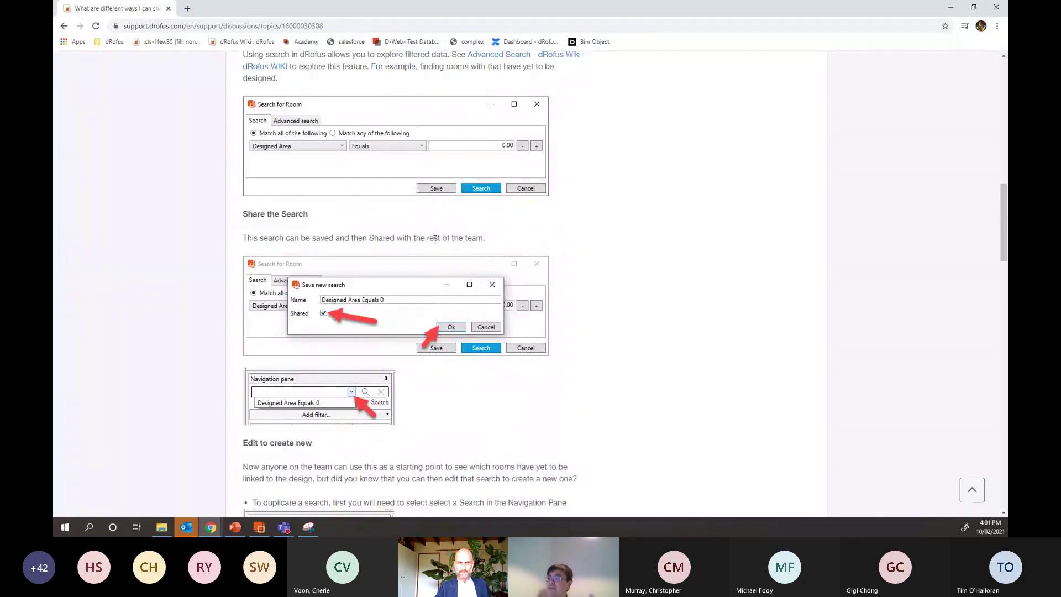
{"action": "scroll", "coordinate": [435, 239], "scroll_direction": "up", "scroll_amount": 3}
{"action": "scroll", "coordinate": [435, 244], "scroll_direction": "down", "scroll_amount": 5}
{"action": "scroll", "coordinate": [437, 246], "scroll_direction": "down", "scroll_amount": 10}
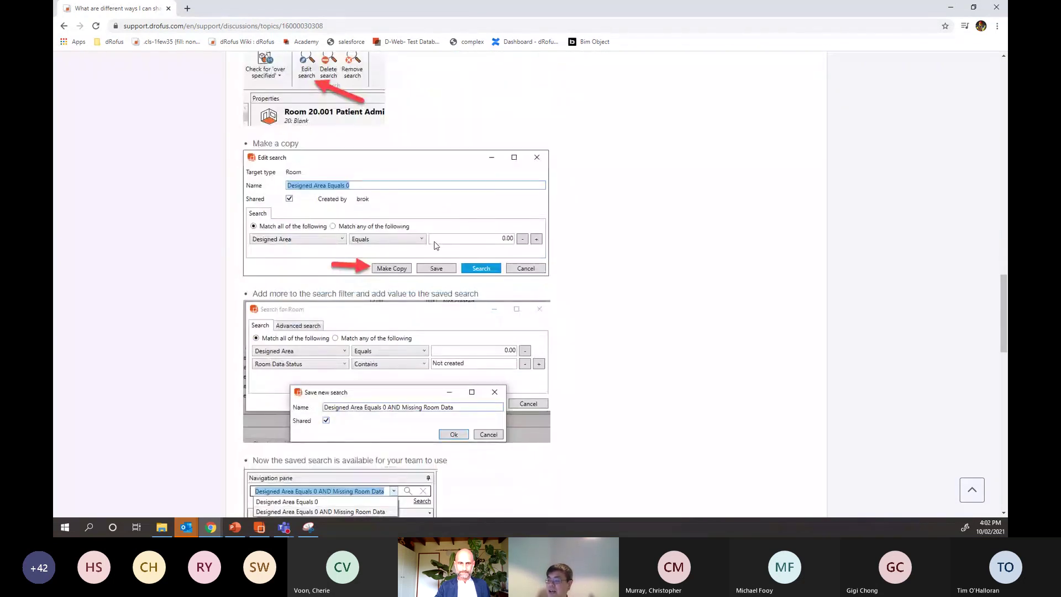
{"action": "scroll", "coordinate": [437, 245], "scroll_direction": "down", "scroll_amount": 3}
{"action": "scroll", "coordinate": [435, 245], "scroll_direction": "up", "scroll_amount": 20}
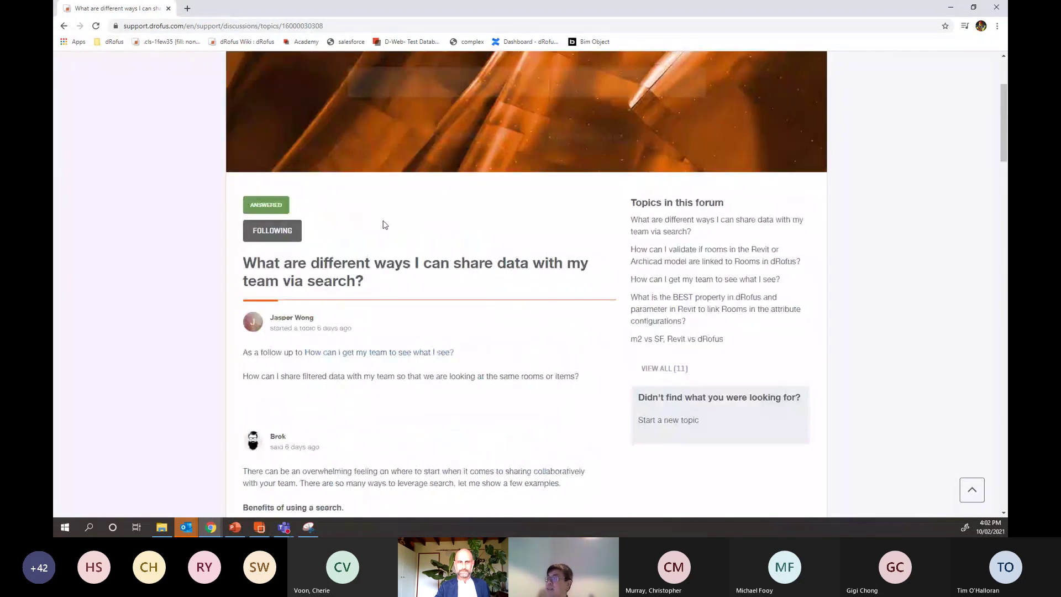
Go back to the discussions list and open the Q&A forum's full question list
{"action": "scroll", "coordinate": [385, 224], "scroll_direction": "up", "scroll_amount": 3}
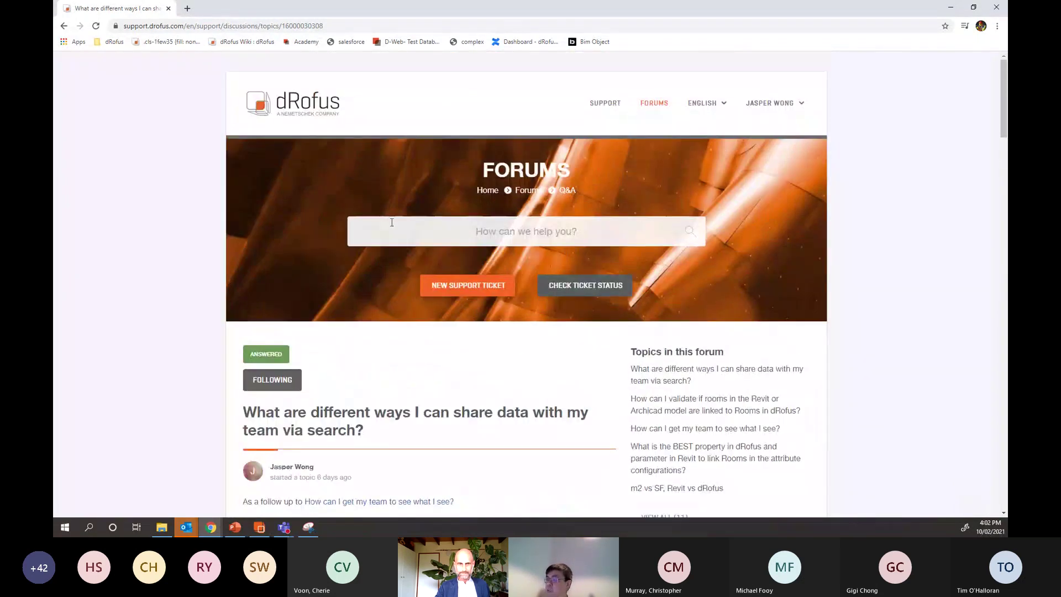
{"action": "scroll", "coordinate": [396, 304], "scroll_direction": "down", "scroll_amount": 2}
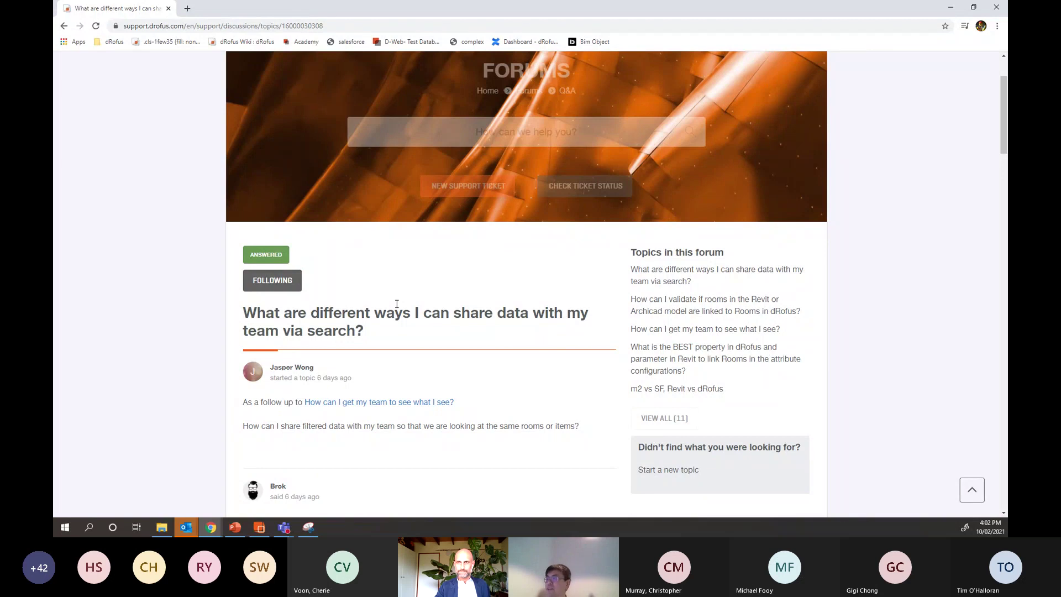
{"action": "scroll", "coordinate": [396, 306], "scroll_direction": "up", "scroll_amount": 2}
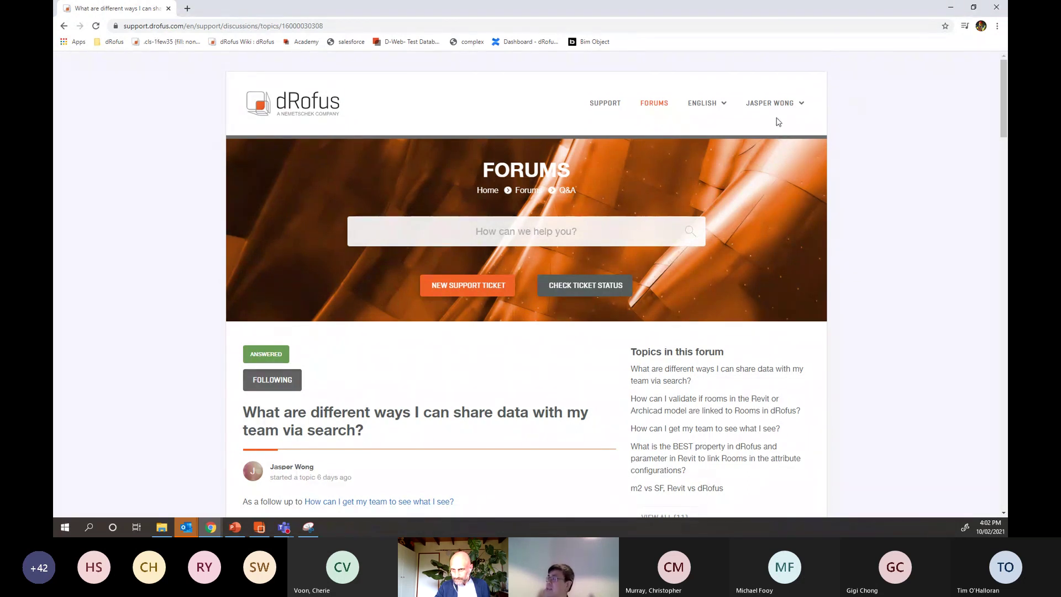
{"action": "left_click", "coordinate": [64, 26]}
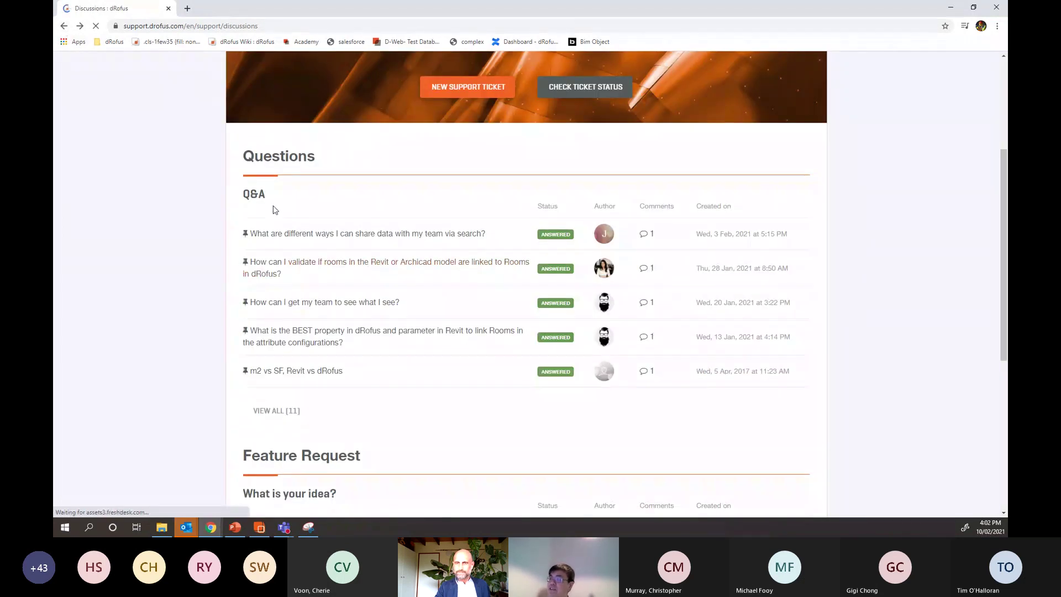
{"action": "left_click", "coordinate": [262, 250]}
{"action": "scroll", "coordinate": [263, 251], "scroll_direction": "down", "scroll_amount": 3}
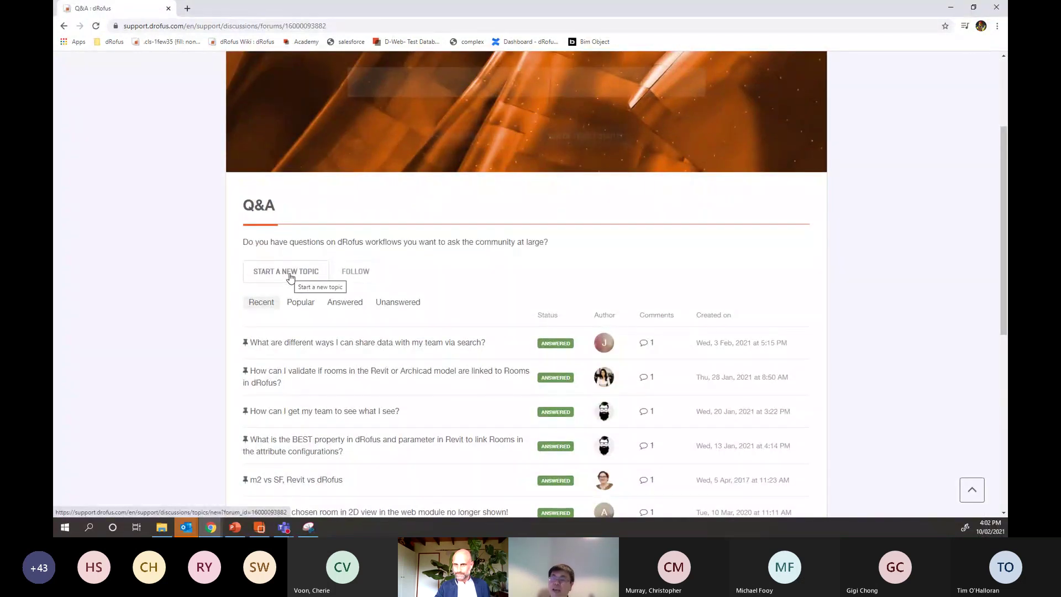
Start a new Q&A topic and look over its empty title and message fields
{"action": "left_click", "coordinate": [290, 277]}
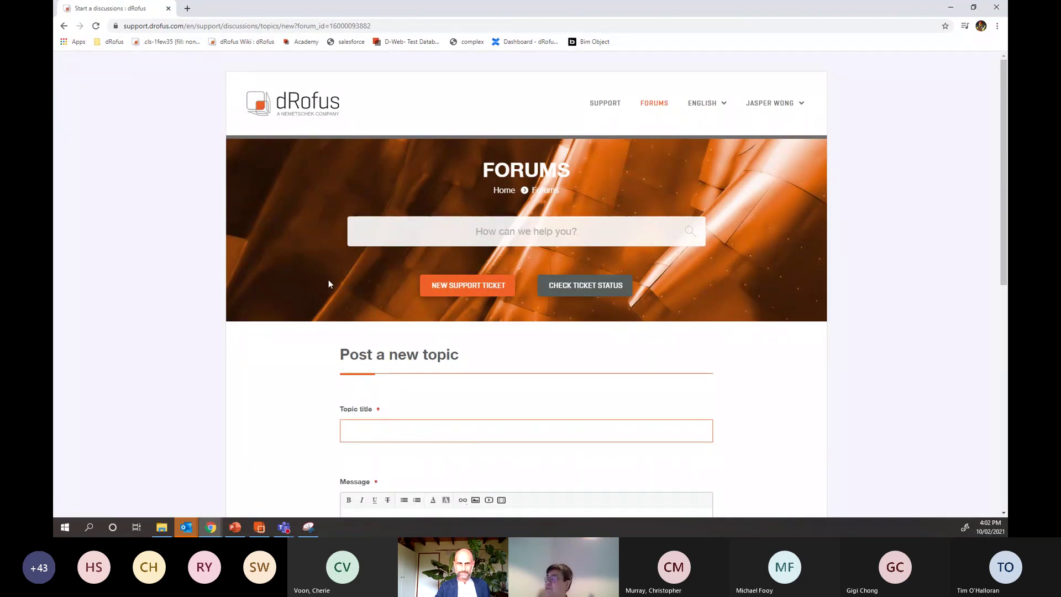
{"action": "scroll", "coordinate": [328, 282], "scroll_direction": "down", "scroll_amount": 2}
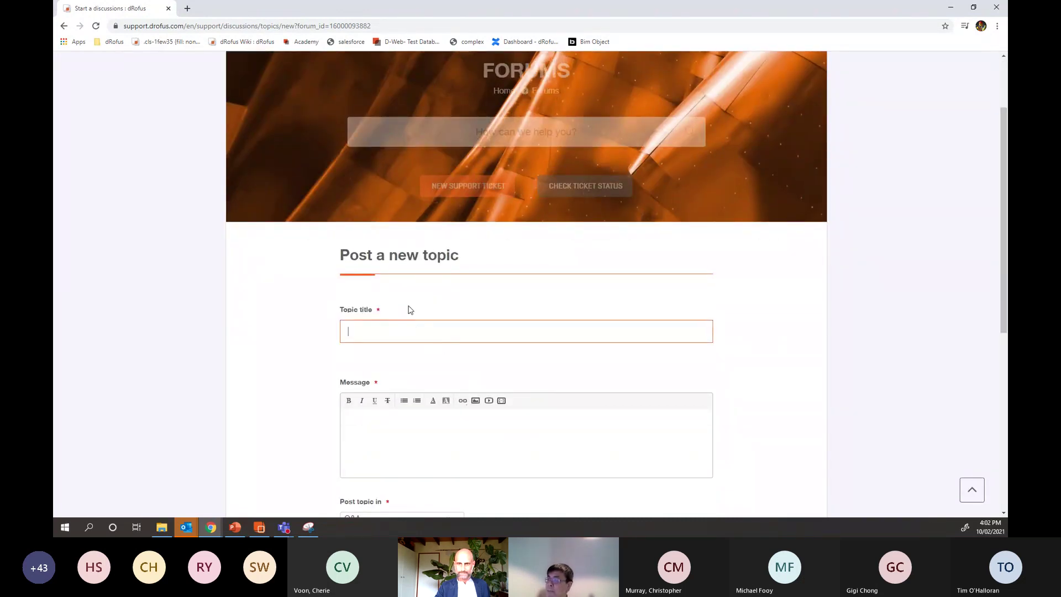
{"action": "scroll", "coordinate": [380, 329], "scroll_direction": "down", "scroll_amount": 1}
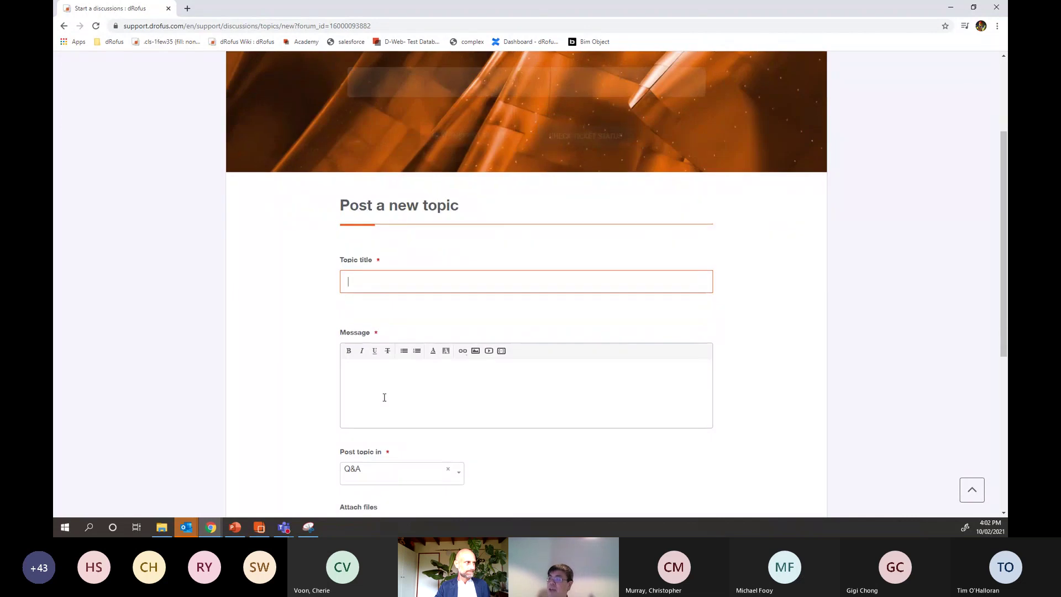
{"action": "left_click", "coordinate": [385, 380]}
{"action": "scroll", "coordinate": [389, 376], "scroll_direction": "down", "scroll_amount": 2}
{"action": "scroll", "coordinate": [389, 376], "scroll_direction": "down", "scroll_amount": 1}
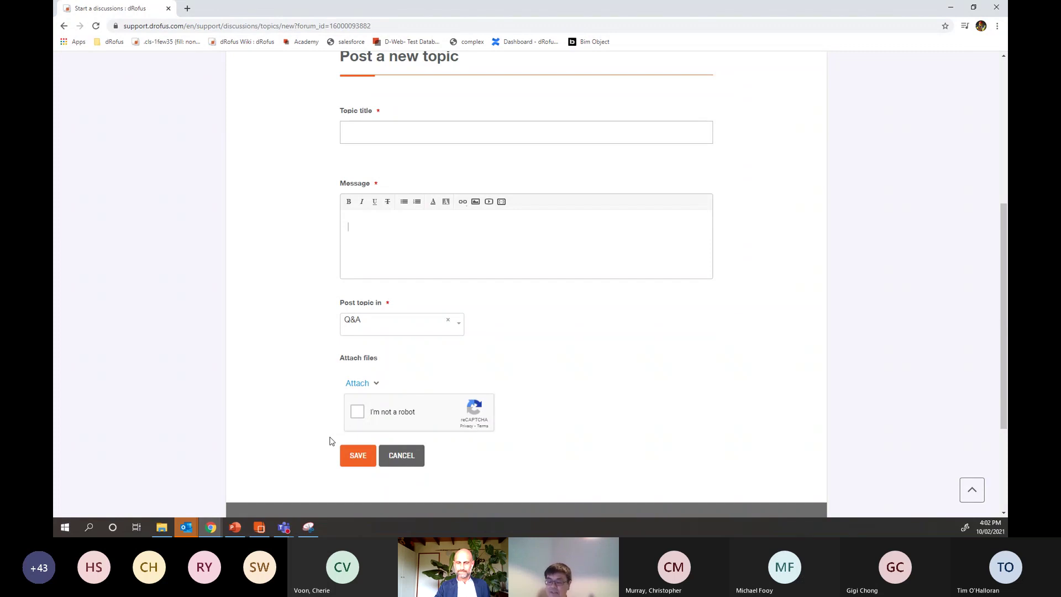
{"action": "scroll", "coordinate": [332, 440], "scroll_direction": "up", "scroll_amount": 5}
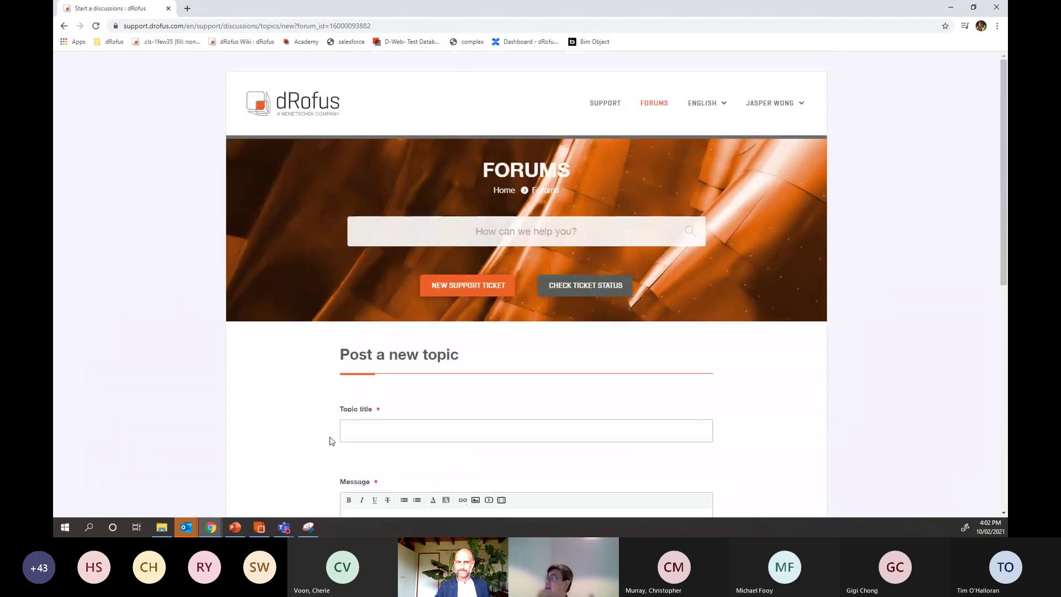
Log out of the support portal and open the new-account Sign Up form
{"action": "left_click", "coordinate": [800, 109]}
{"action": "left_click", "coordinate": [765, 122]}
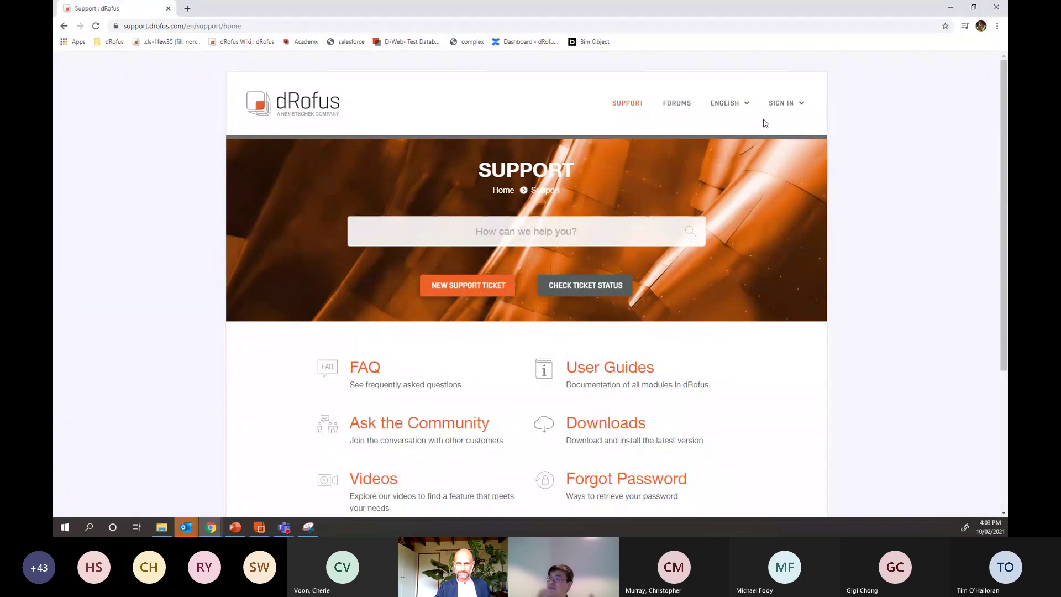
{"action": "left_click", "coordinate": [799, 104]}
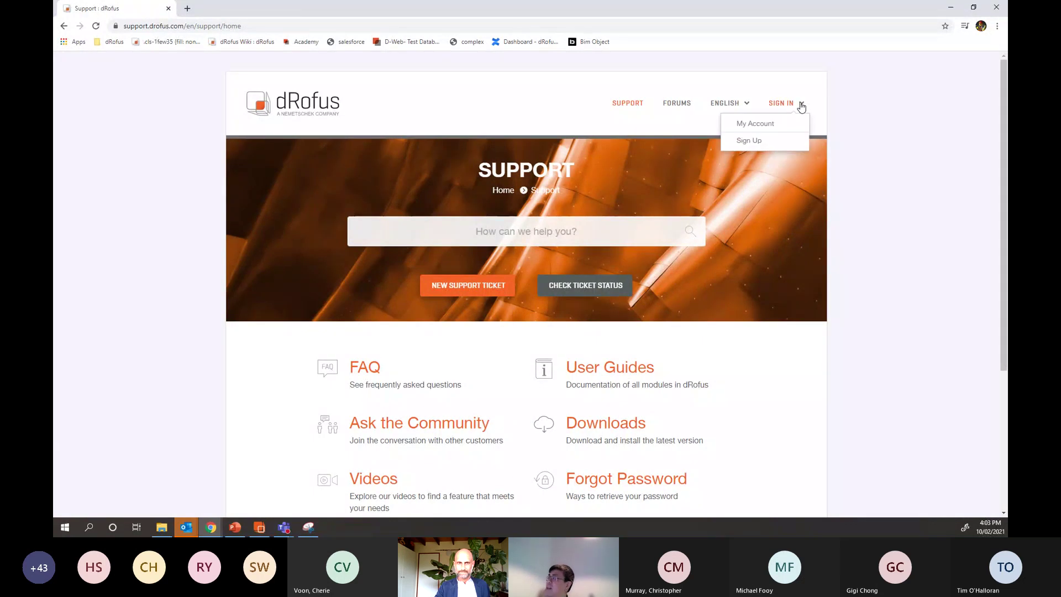
{"action": "left_click", "coordinate": [763, 144]}
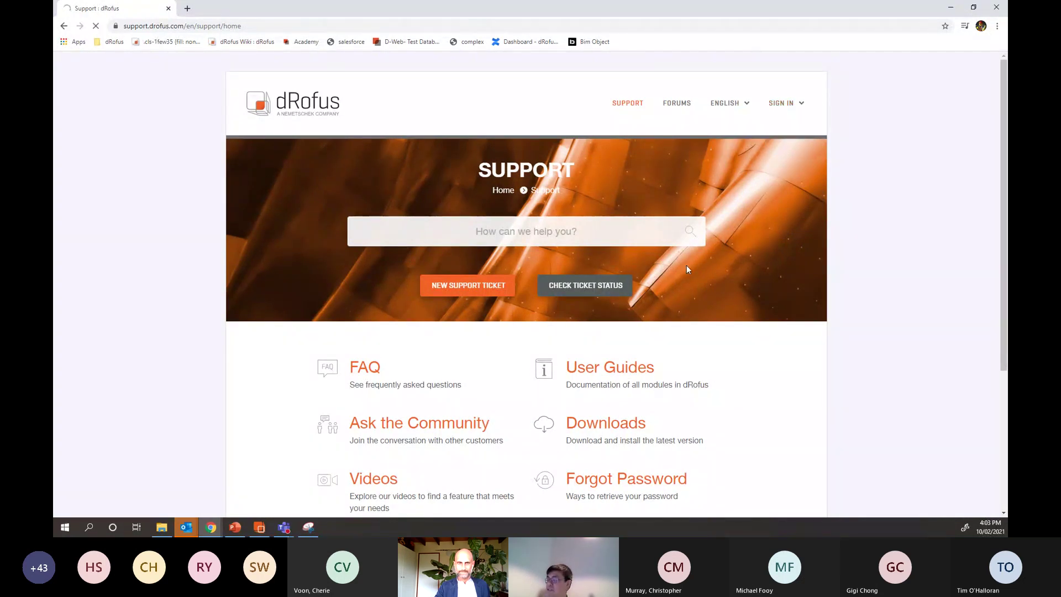
{"action": "scroll", "coordinate": [687, 267], "scroll_direction": "down", "scroll_amount": 2}
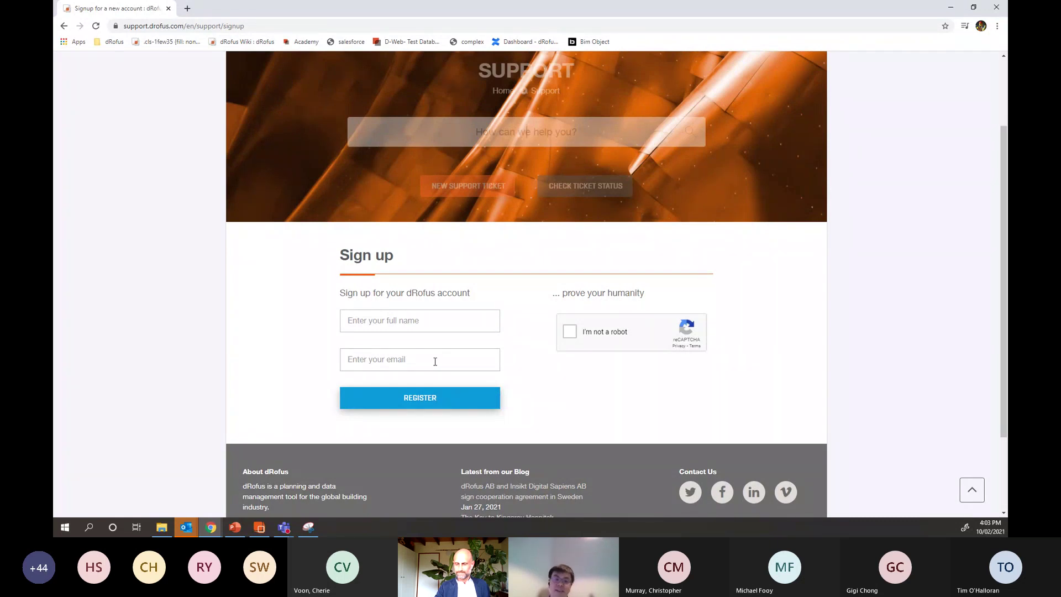
{"action": "left_click", "coordinate": [305, 276]}
Scroll to the top of the AusHFG Room Templates list
{"action": "scroll", "coordinate": [314, 279], "scroll_direction": "up", "scroll_amount": 2}
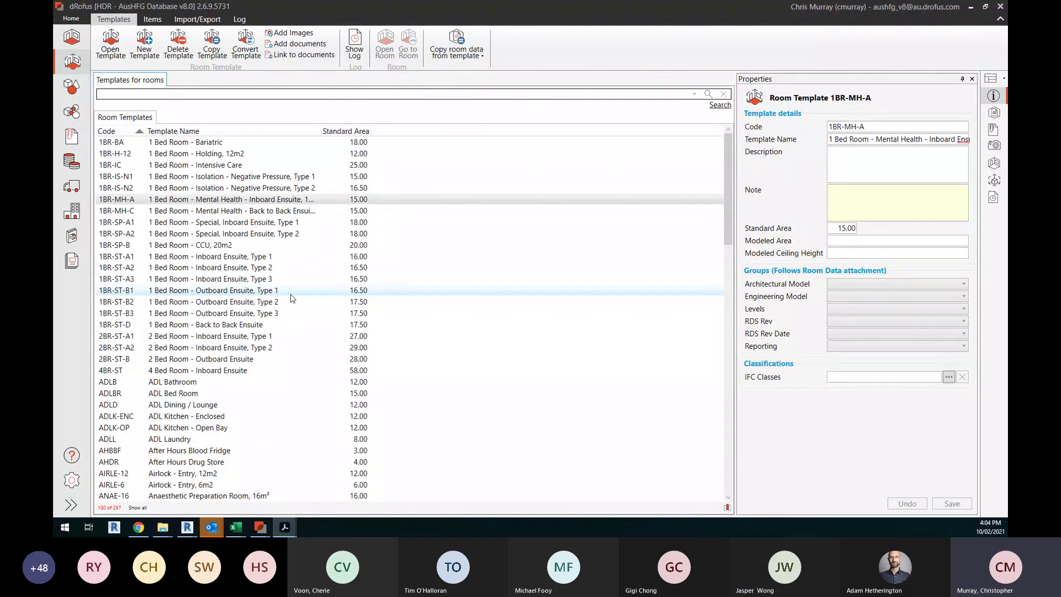
{"action": "left_click_drag", "start_coordinate": [320, 131], "coordinate": [385, 159]}
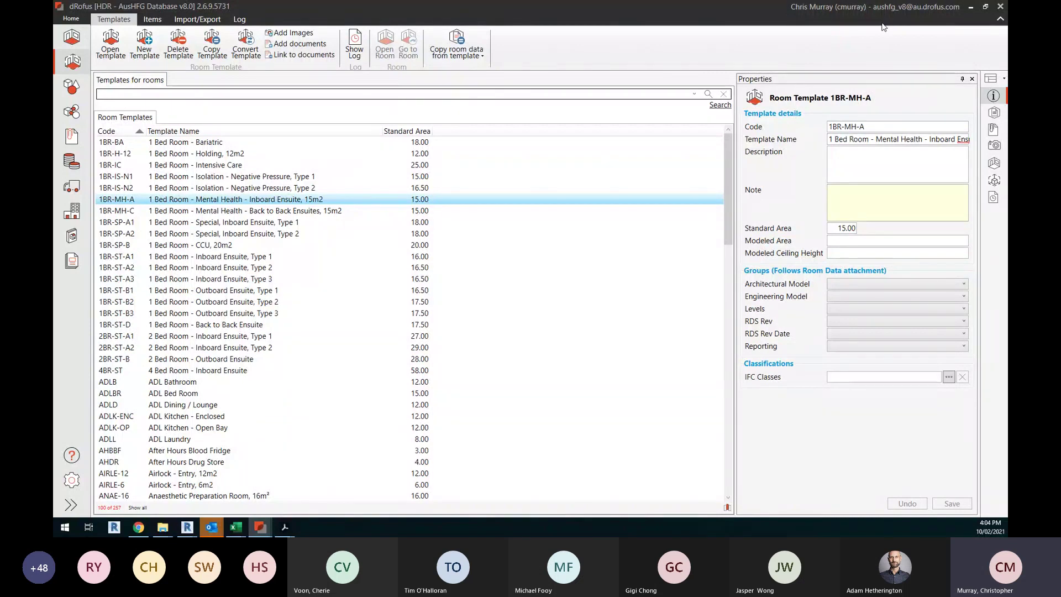
{"action": "double_click", "coordinate": [311, 199]}
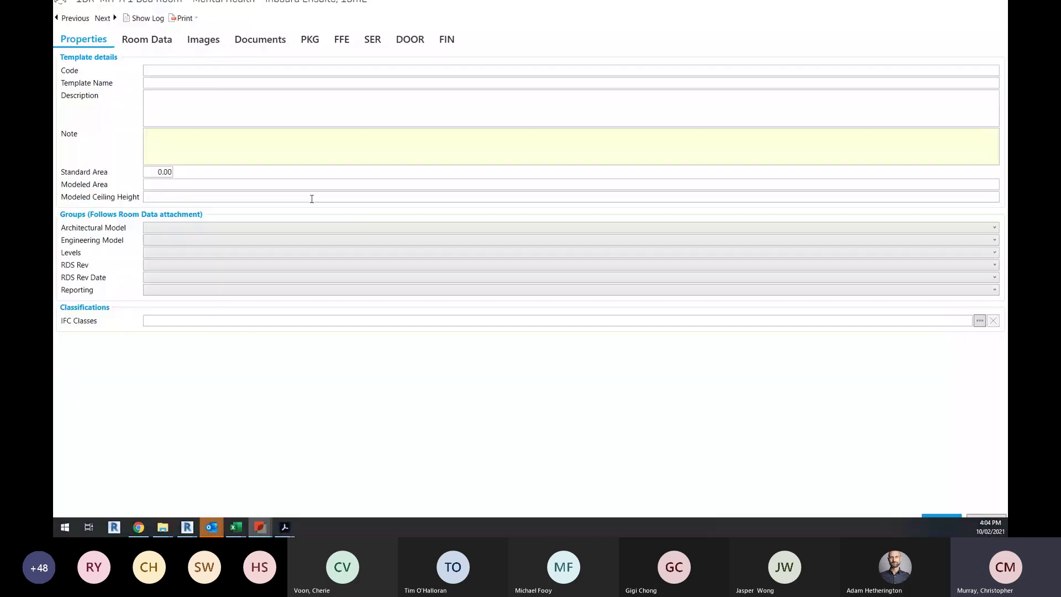
{"action": "left_click", "coordinate": [446, 41]}
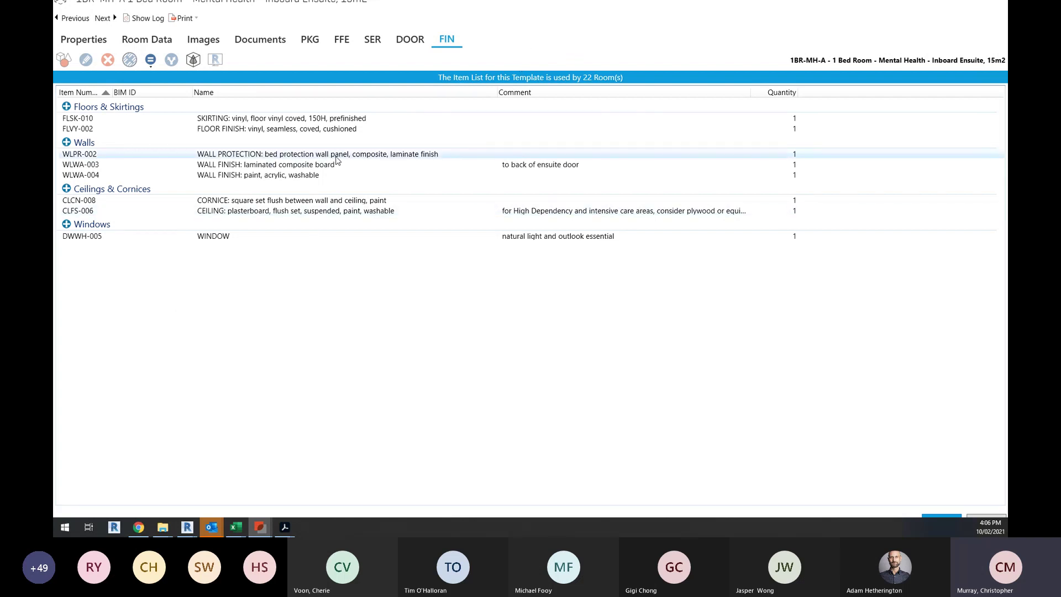
{"action": "key", "text": "Escape"}
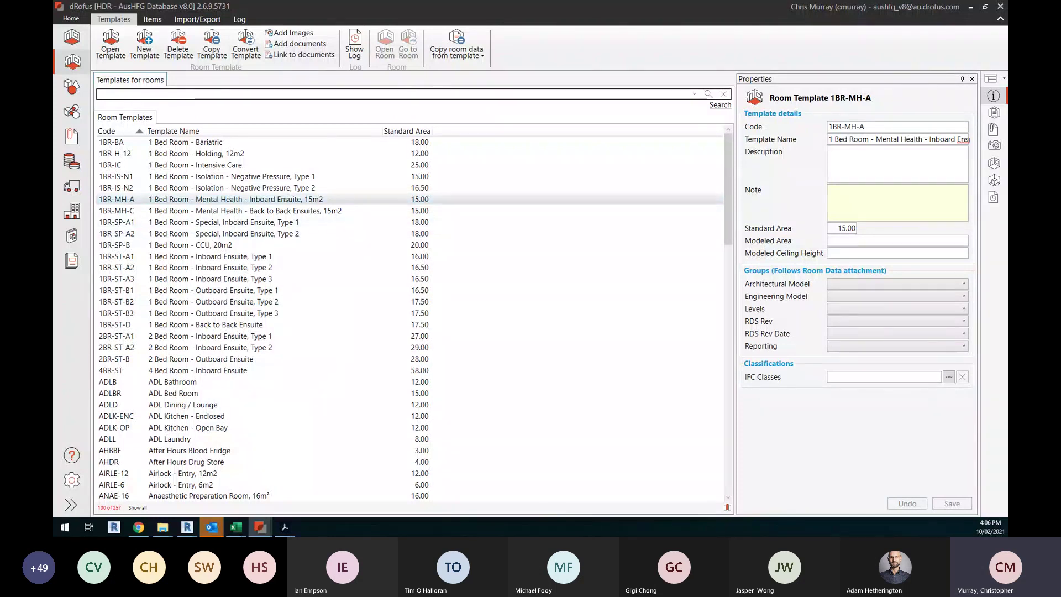
Switch to New Dunedin Hospital and open the 1BR-IS-N2 template's FIN finishes list
{"action": "key", "text": "alt+Tab"}
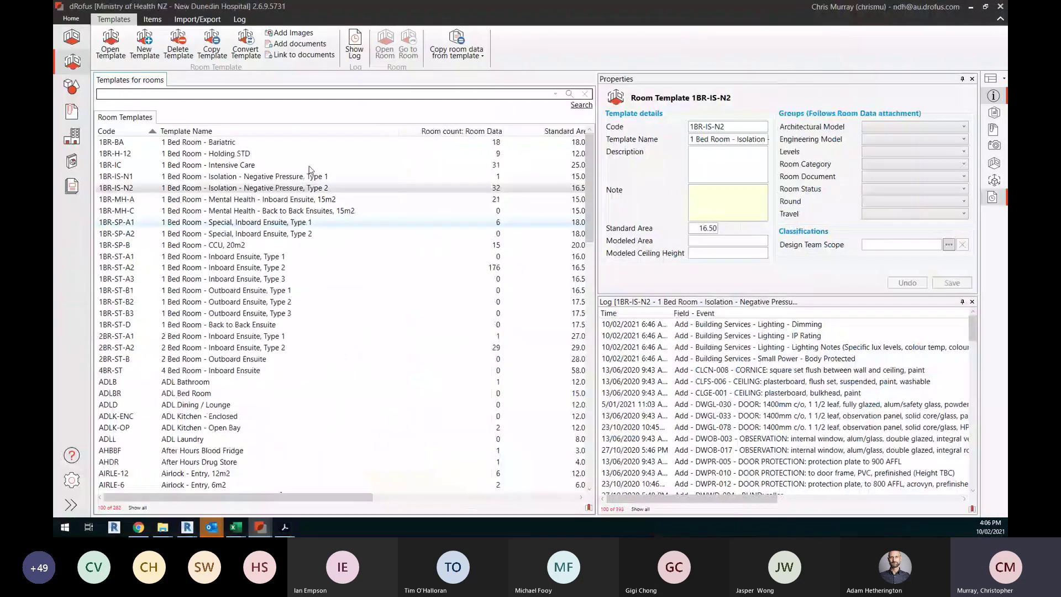
{"action": "double_click", "coordinate": [310, 188]}
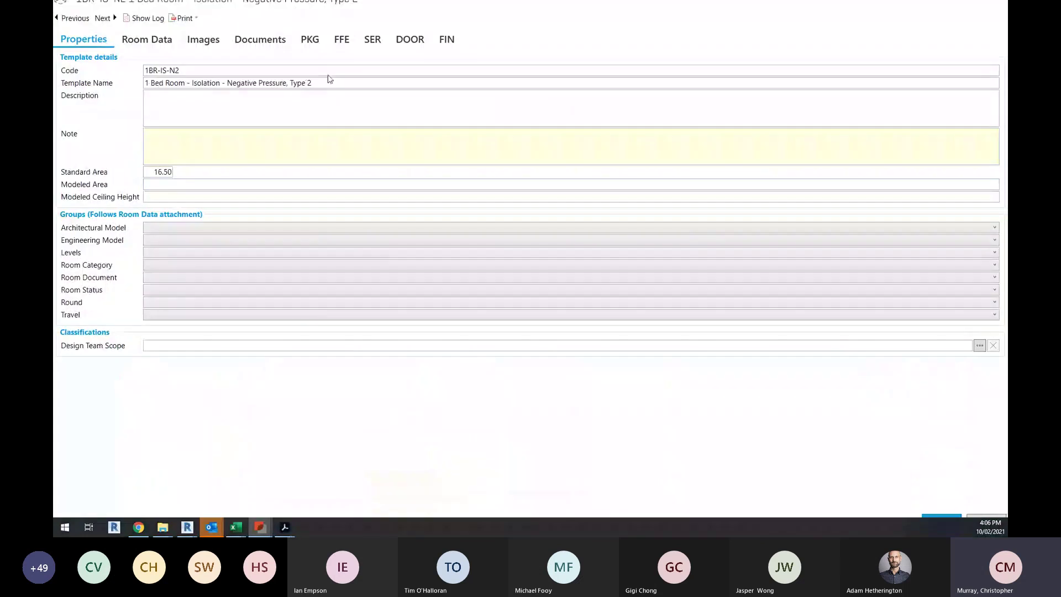
{"action": "left_click", "coordinate": [449, 41]}
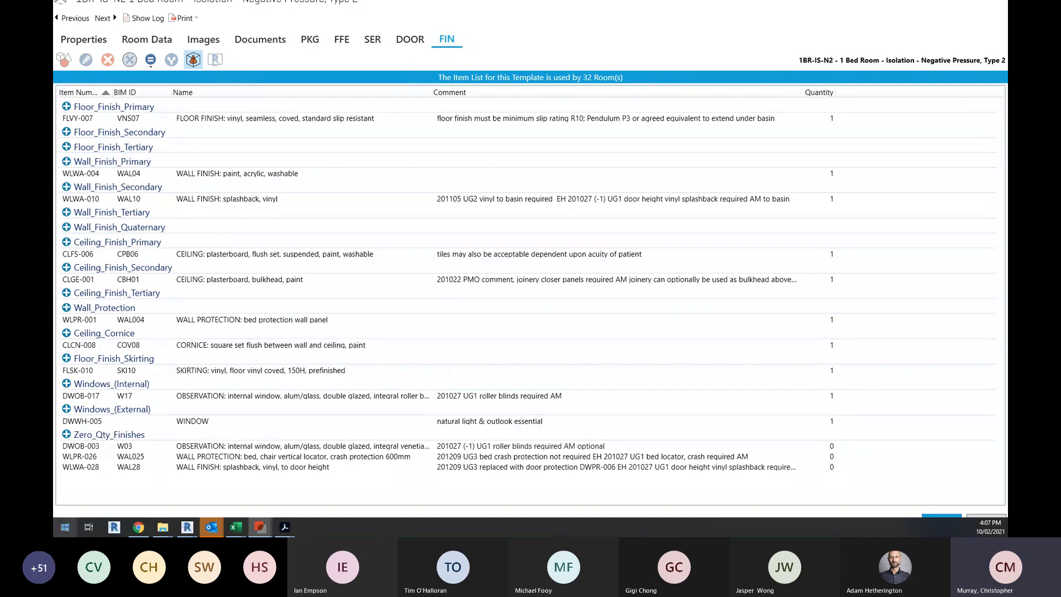
Inspect finish rows DWOB-003, WLPR-026 and WLWA-028, then close the template editor
{"action": "left_click", "coordinate": [133, 446]}
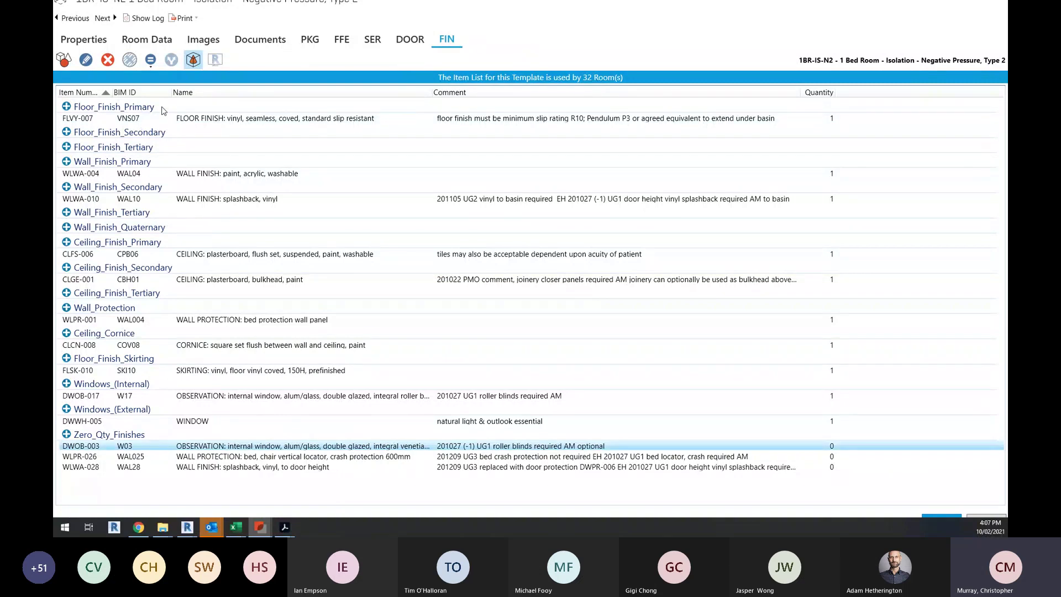
{"action": "left_click", "coordinate": [231, 458]}
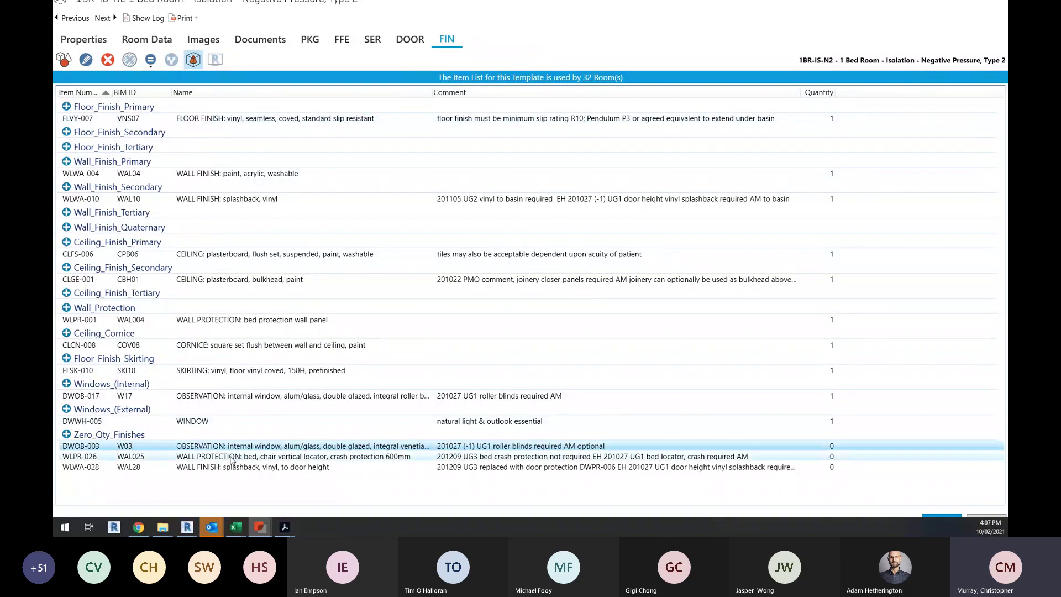
{"action": "left_click", "coordinate": [197, 470]}
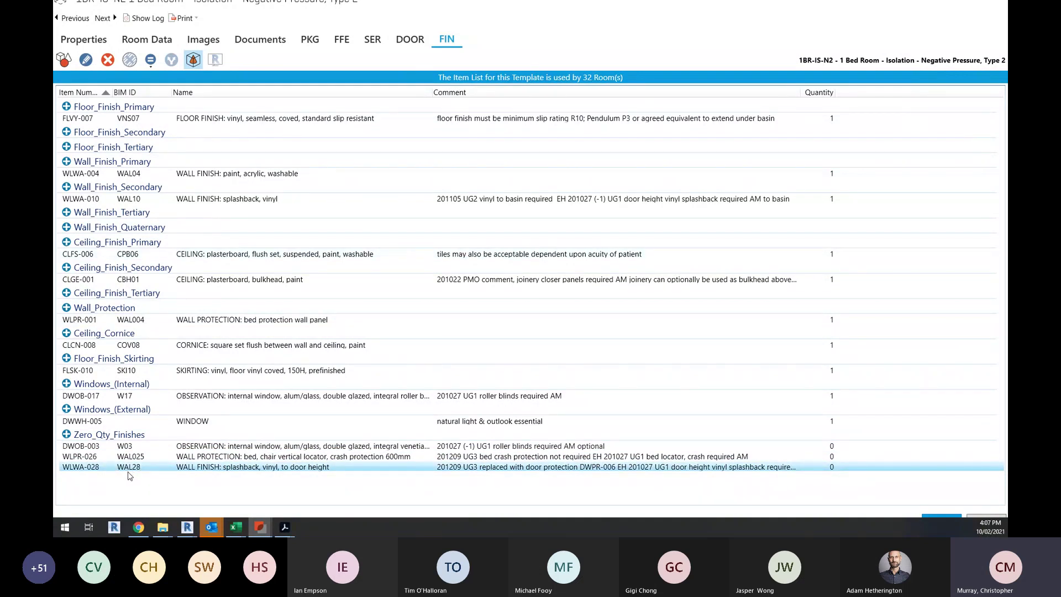
{"action": "left_click", "coordinate": [584, 42]}
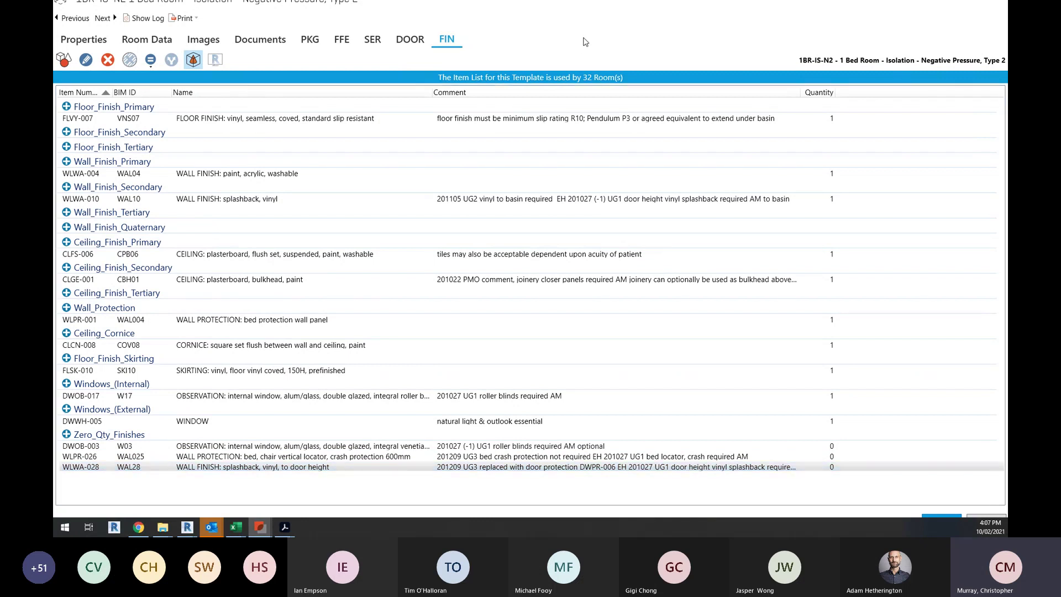
{"action": "key", "text": "Escape"}
{"action": "left_click", "coordinate": [74, 479]}
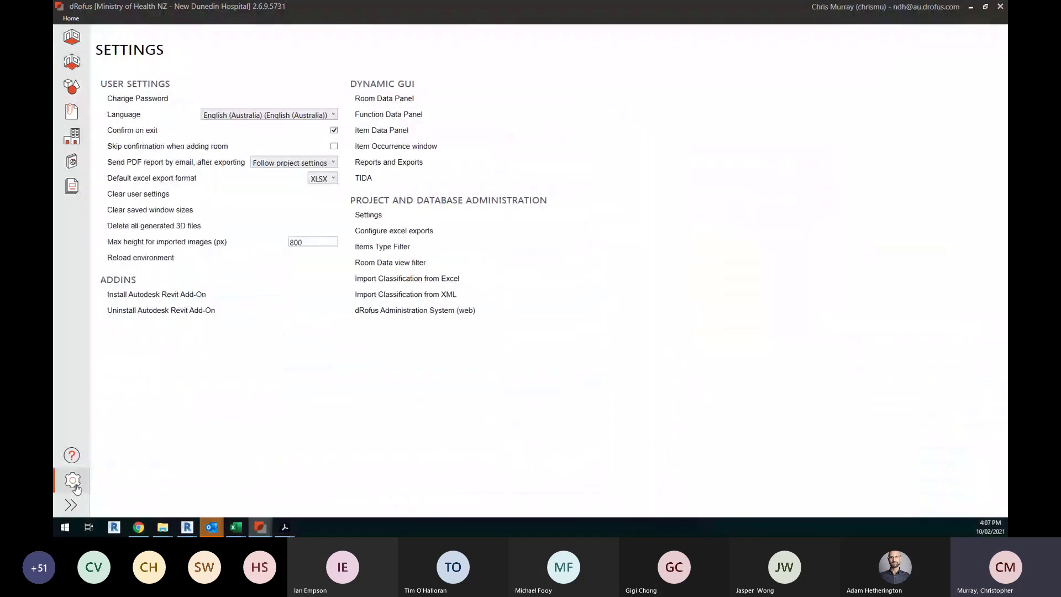
{"action": "left_click", "coordinate": [374, 219]}
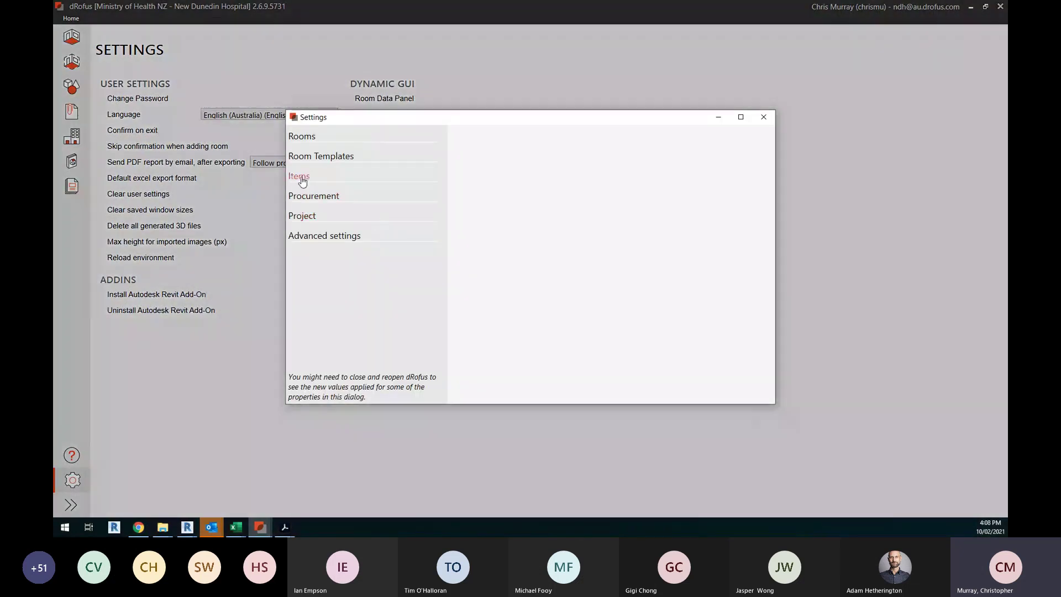
{"action": "left_click", "coordinate": [299, 177]}
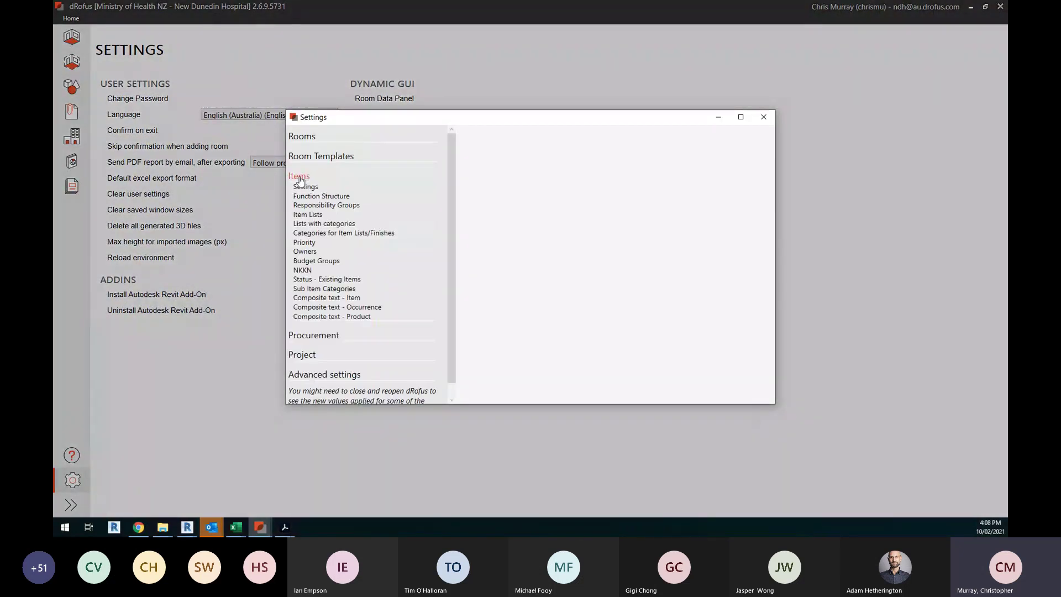
{"action": "left_click", "coordinate": [352, 290]}
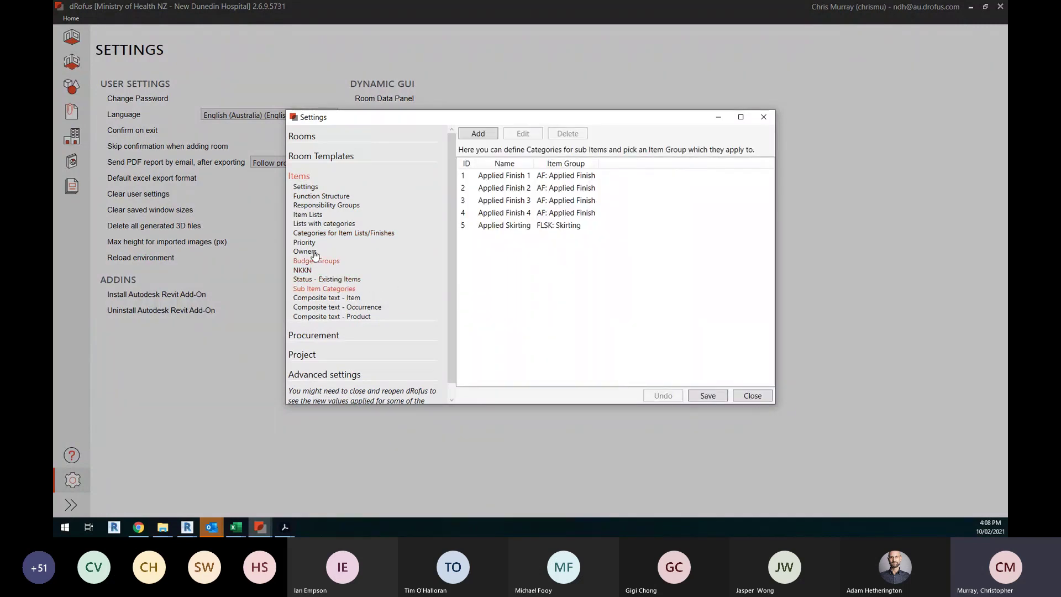
{"action": "left_click", "coordinate": [343, 234]}
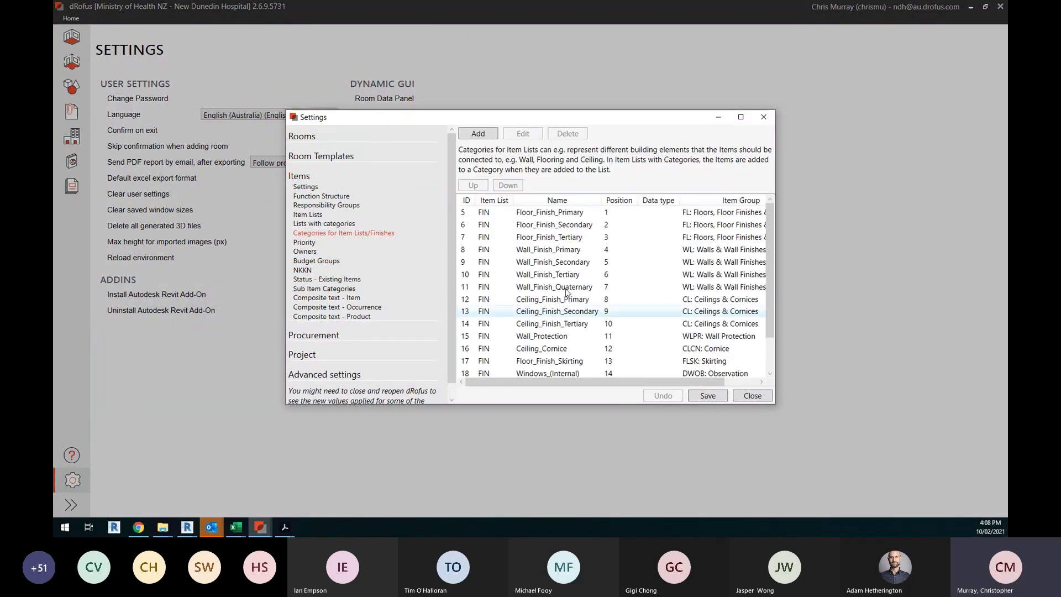
{"action": "left_click", "coordinate": [741, 117]}
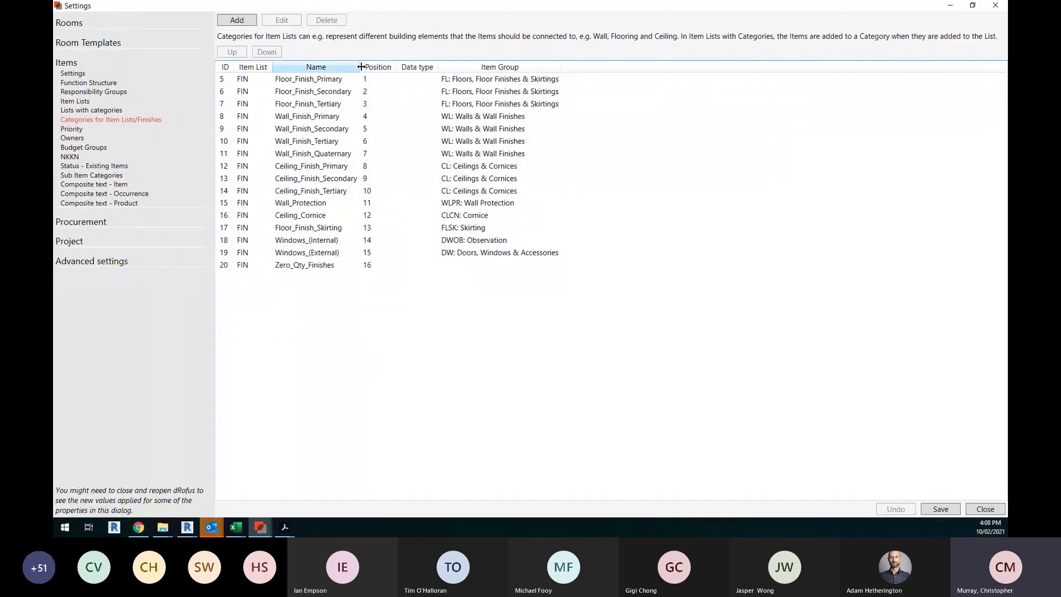
{"action": "left_click_drag", "start_coordinate": [360, 67], "coordinate": [393, 105]}
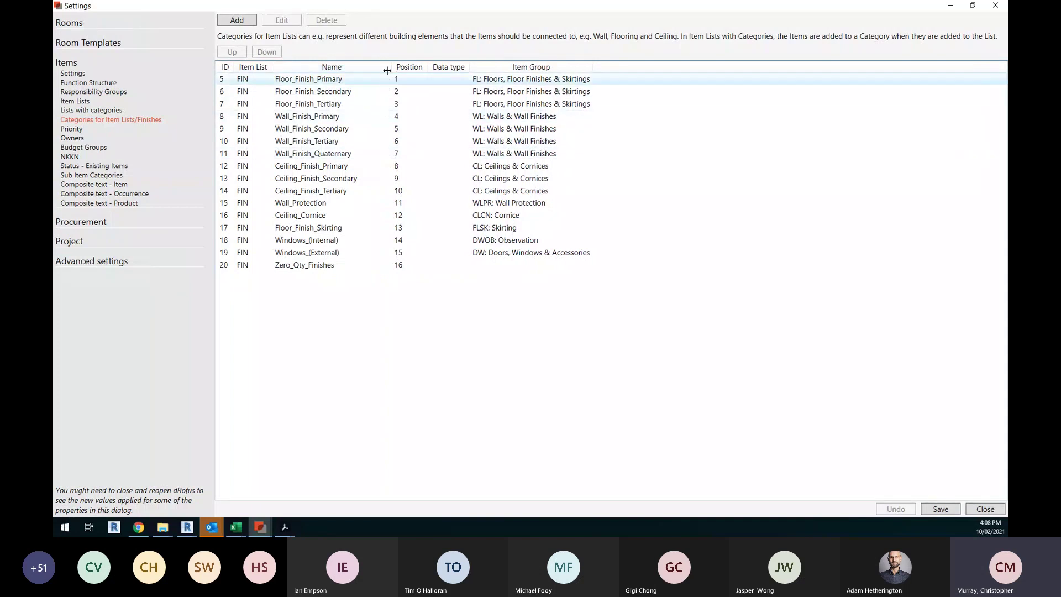
{"action": "left_click_drag", "start_coordinate": [392, 67], "coordinate": [379, 69]}
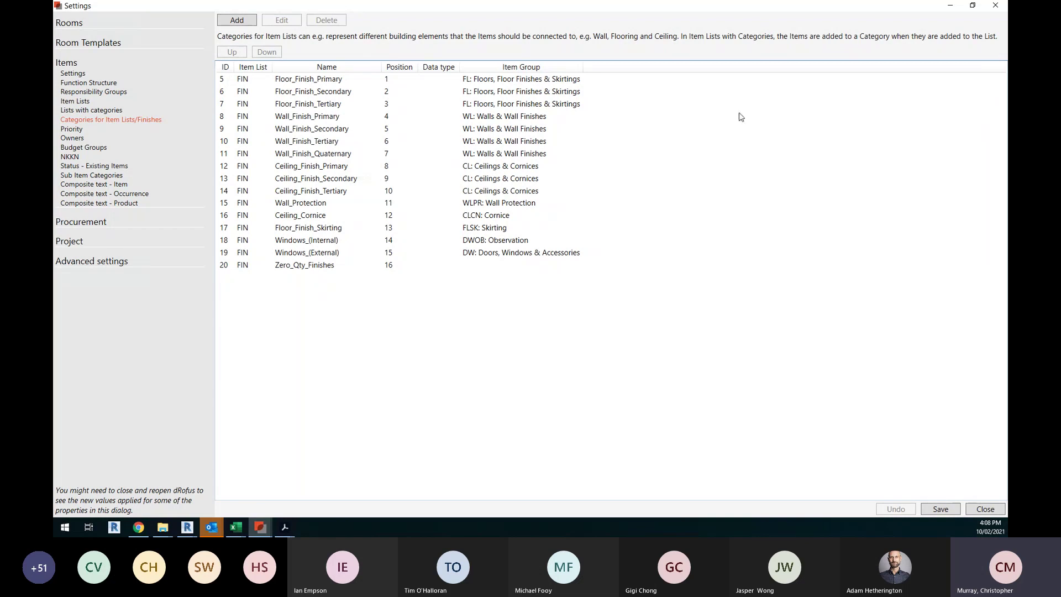
{"action": "left_click", "coordinate": [996, 6]}
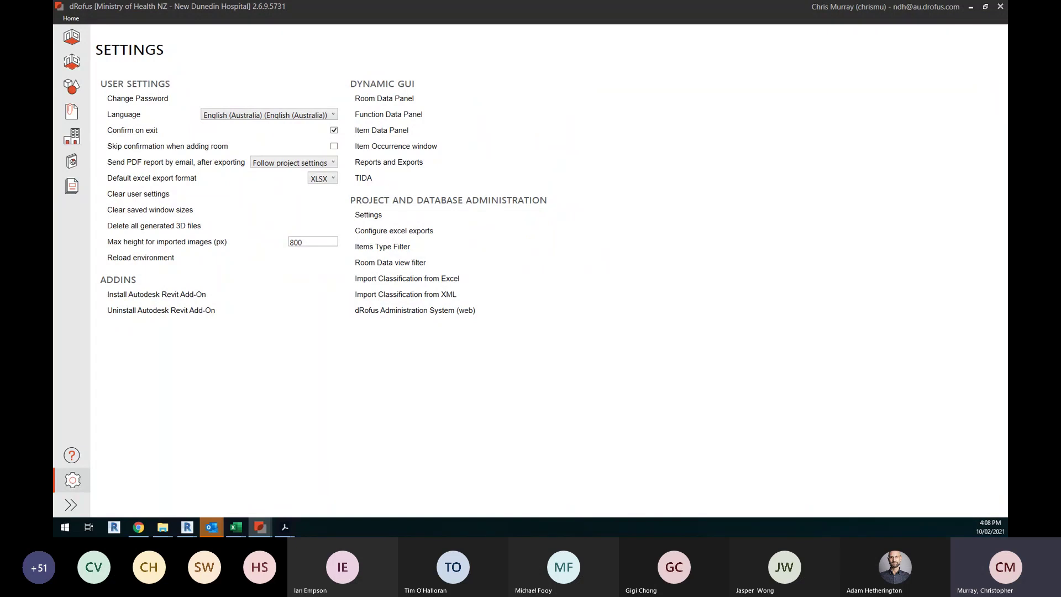
{"action": "left_click", "coordinate": [260, 527]}
Bring the FIN Categories workbook forward and review column J's conditional formatting rules
{"action": "left_click", "coordinate": [259, 527]}
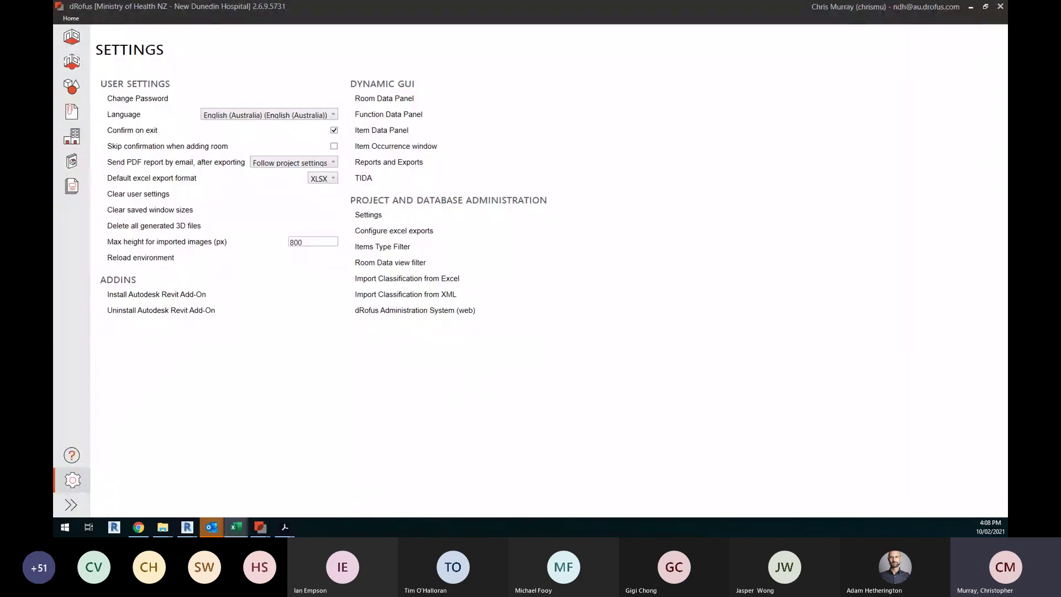
{"action": "key", "text": "alt+Tab"}
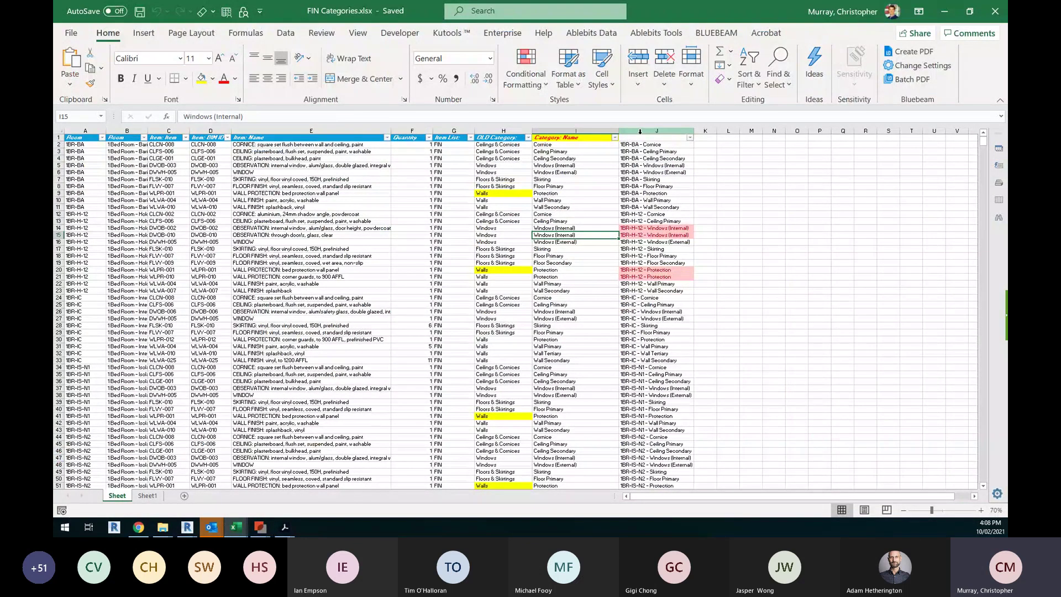
{"action": "left_click", "coordinate": [640, 132]}
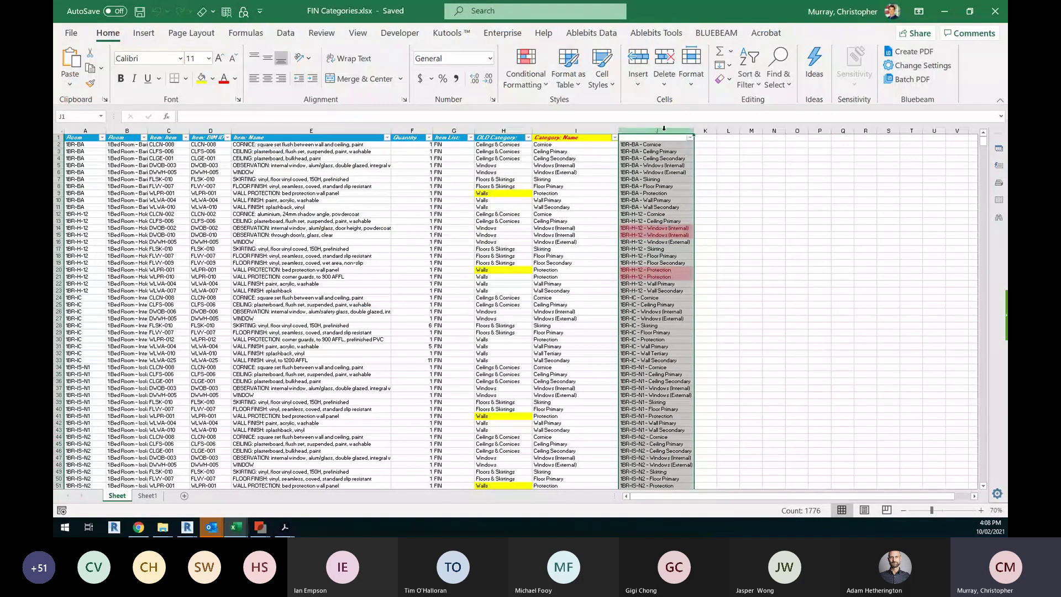
{"action": "left_click", "coordinate": [539, 76]}
{"action": "left_click", "coordinate": [586, 294]}
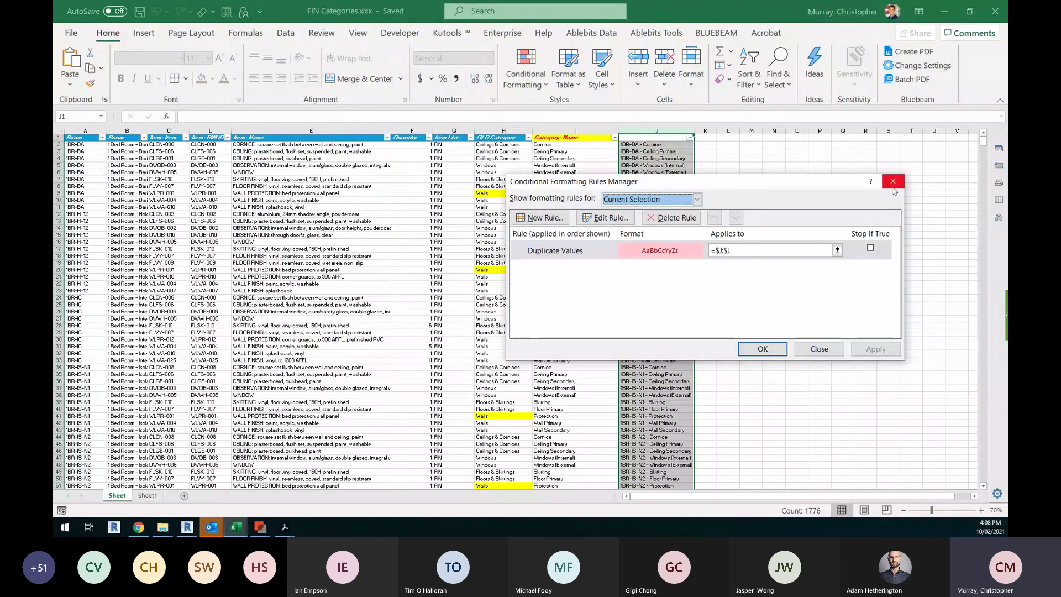
{"action": "left_click", "coordinate": [902, 174]}
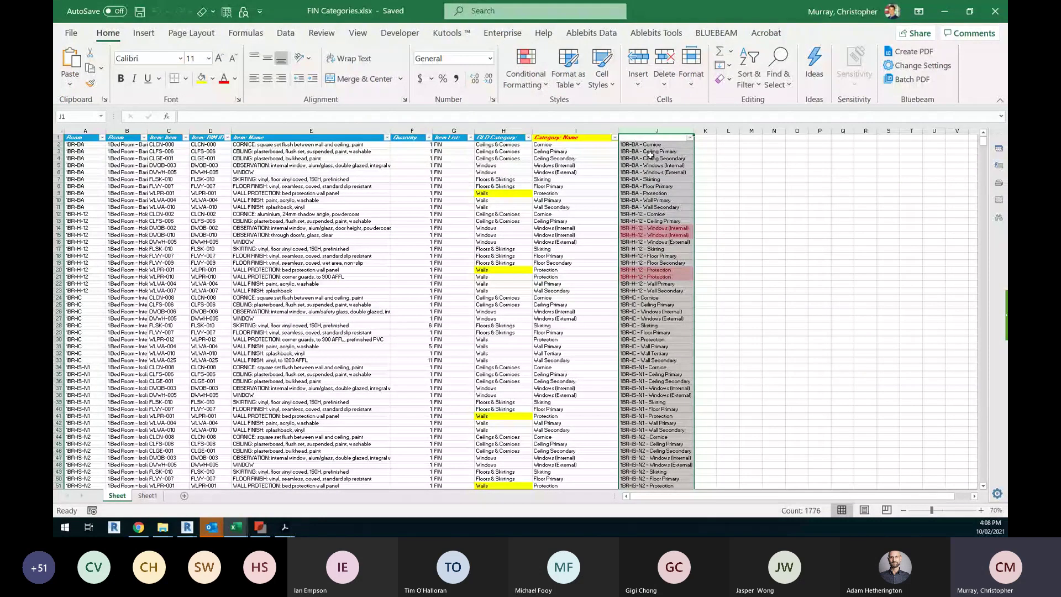
Select and review the OLD Category: Name and Category: Name columns H–I
{"action": "left_click", "coordinate": [498, 135]}
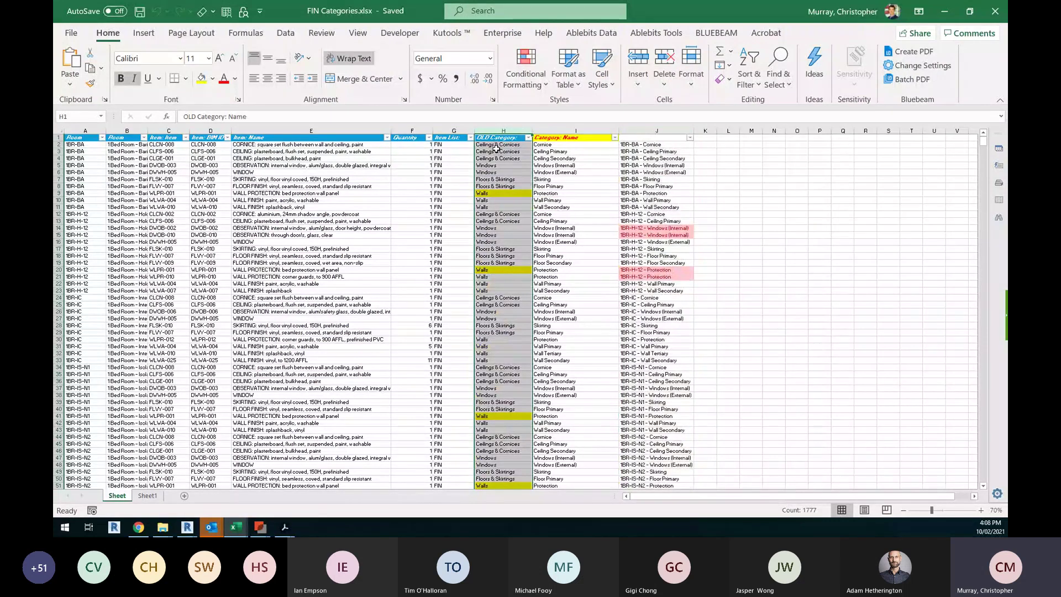
{"action": "left_click", "coordinate": [587, 145]}
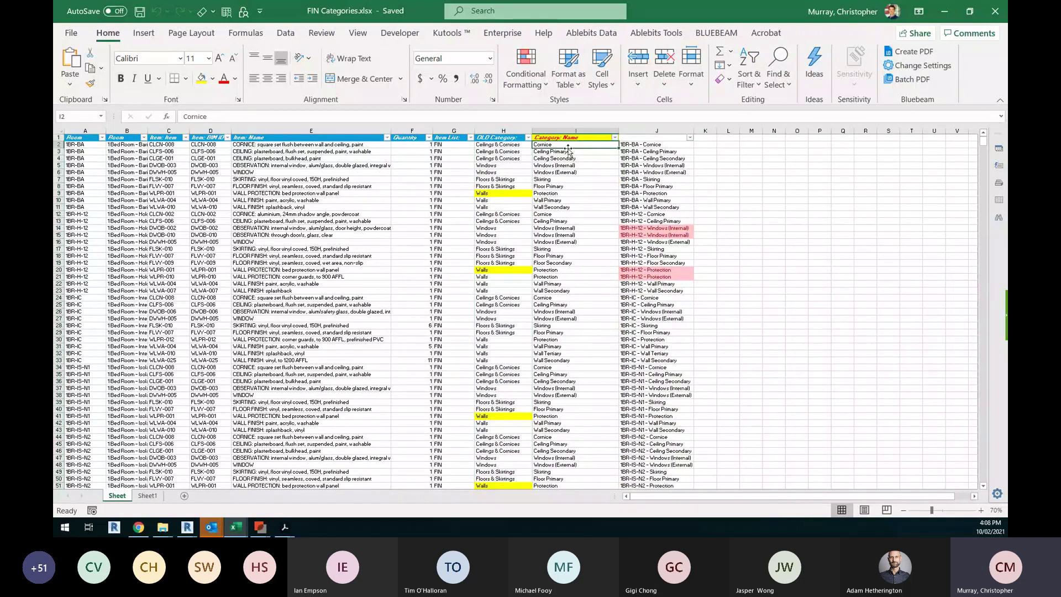
{"action": "left_click_drag", "start_coordinate": [575, 172], "coordinate": [520, 489]}
{"action": "scroll", "coordinate": [629, 373], "scroll_direction": "down", "scroll_amount": 15}
{"action": "scroll", "coordinate": [629, 373], "scroll_direction": "up", "scroll_amount": 20}
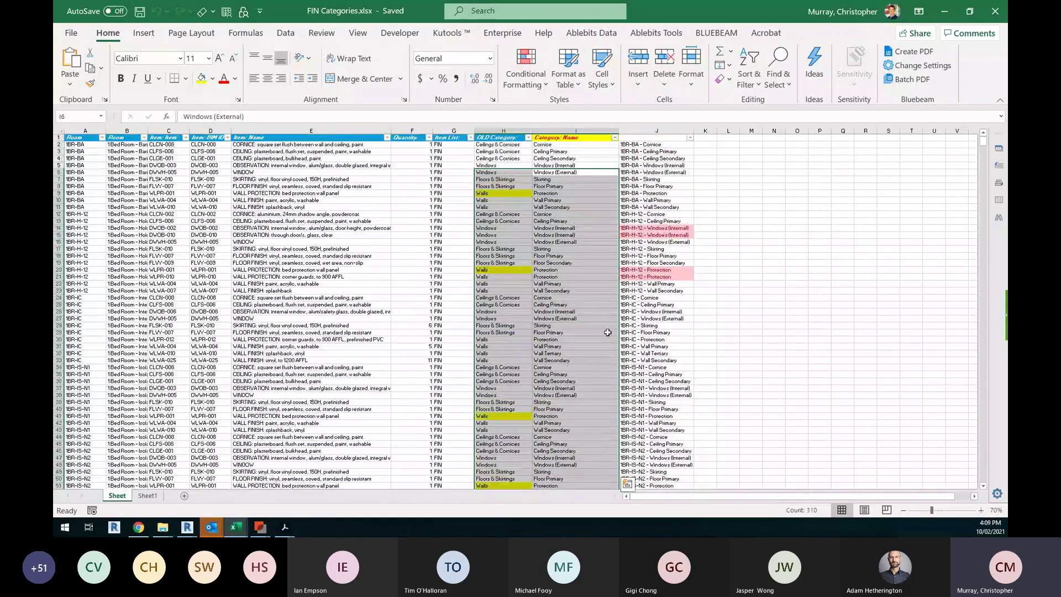
{"action": "left_click", "coordinate": [590, 284]}
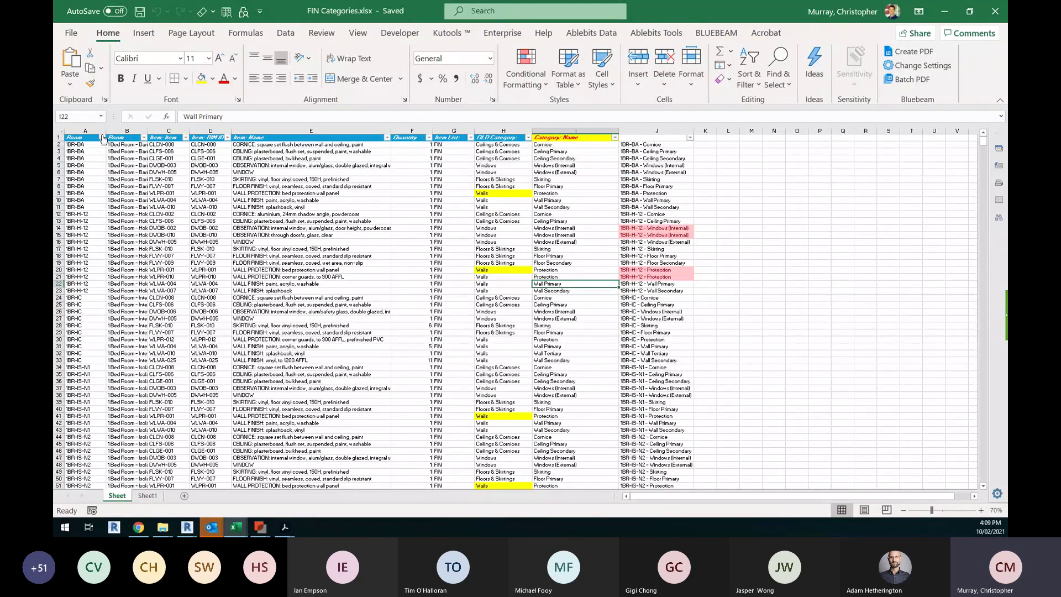
Narrow column A, check cells A8 and C8, and minimise Excel
{"action": "left_click_drag", "start_coordinate": [104, 130], "coordinate": [101, 130]}
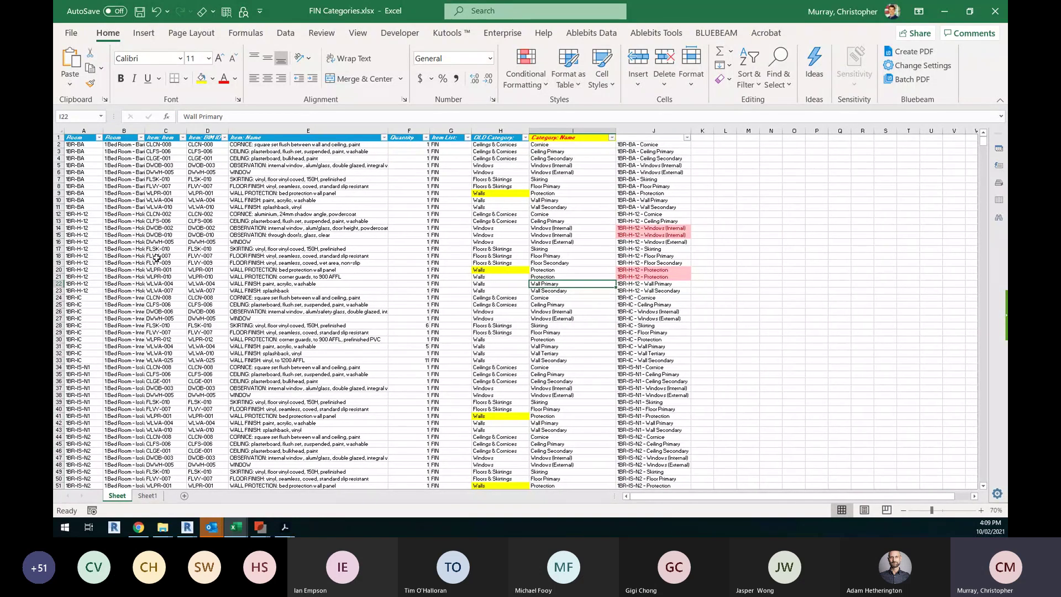
{"action": "left_click", "coordinate": [77, 187]}
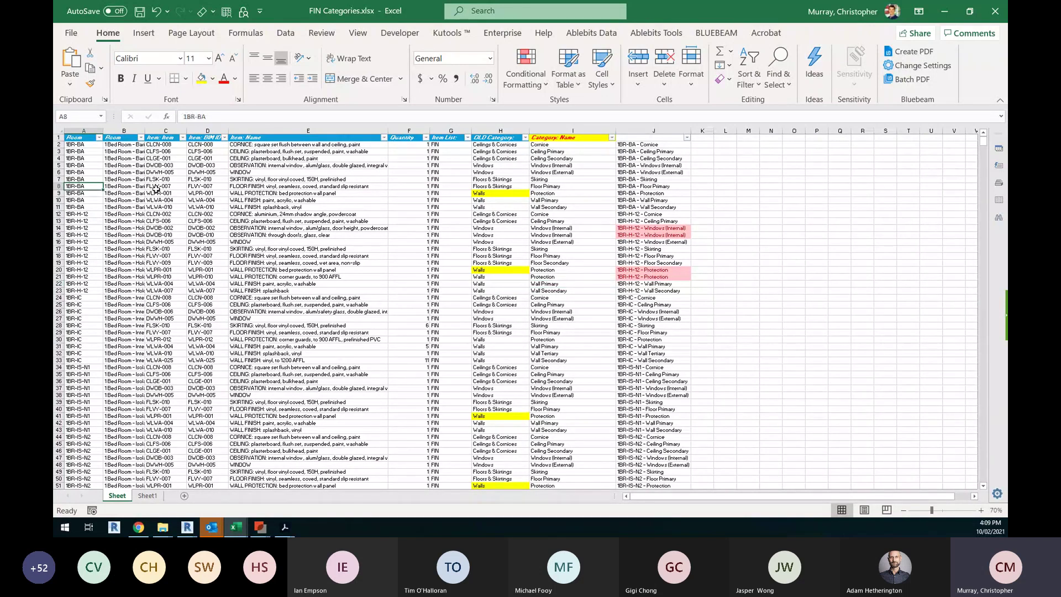
{"action": "left_click", "coordinate": [157, 188]}
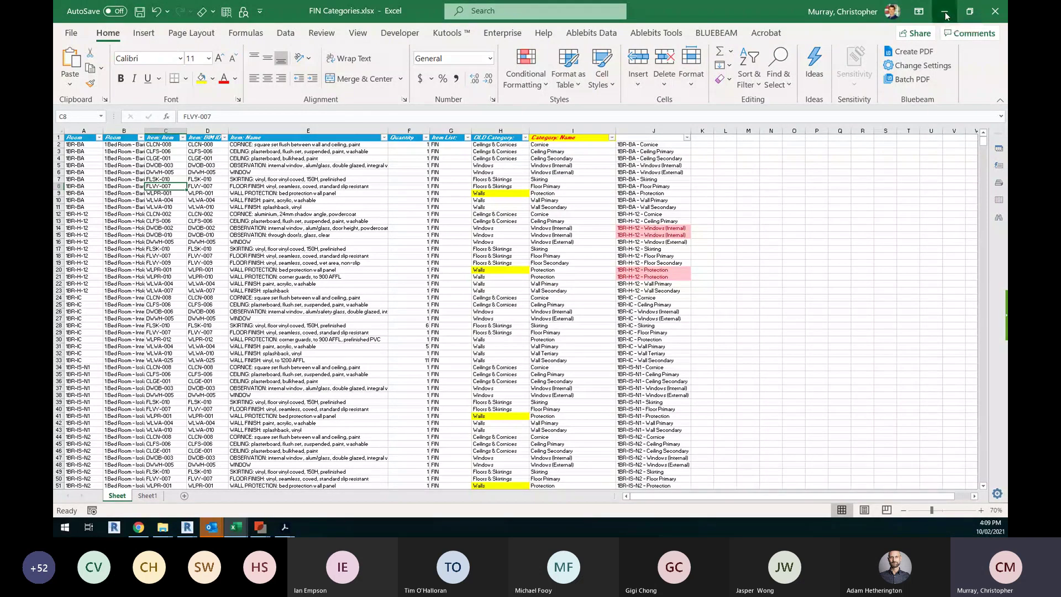
{"action": "left_click", "coordinate": [945, 13]}
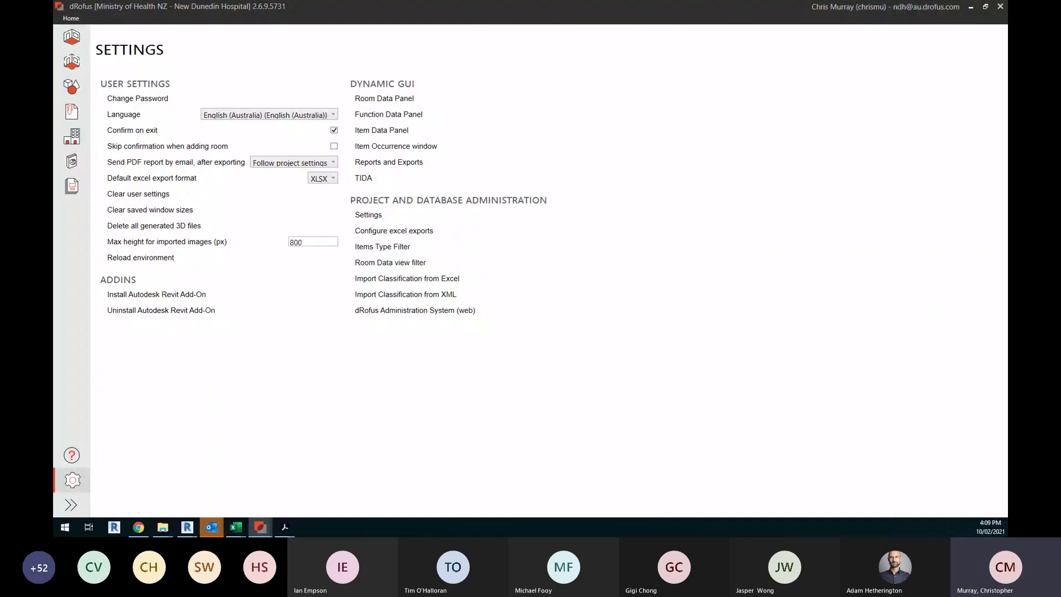
Bring up the CASB Level 2 floor and wall finishes plan PDF in Acrobat
{"action": "left_click", "coordinate": [285, 527]}
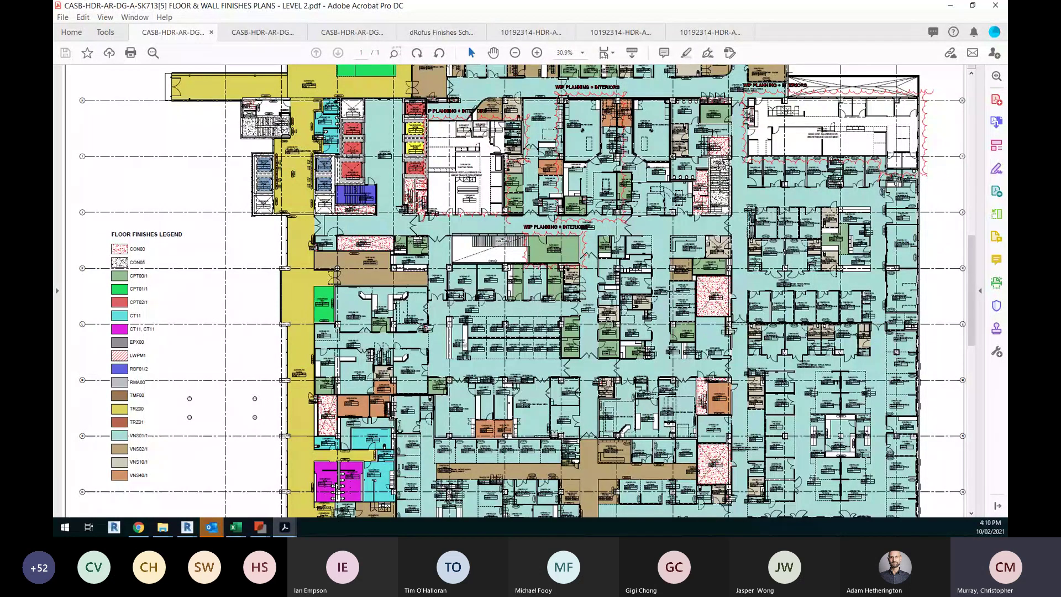
Switch to the Level 2 ceiling finish plan and fit the whole page in view
{"action": "scroll", "coordinate": [532, 300], "scroll_direction": "down", "scroll_amount": 3}
{"action": "scroll", "coordinate": [532, 300], "scroll_direction": "down", "scroll_amount": 2}
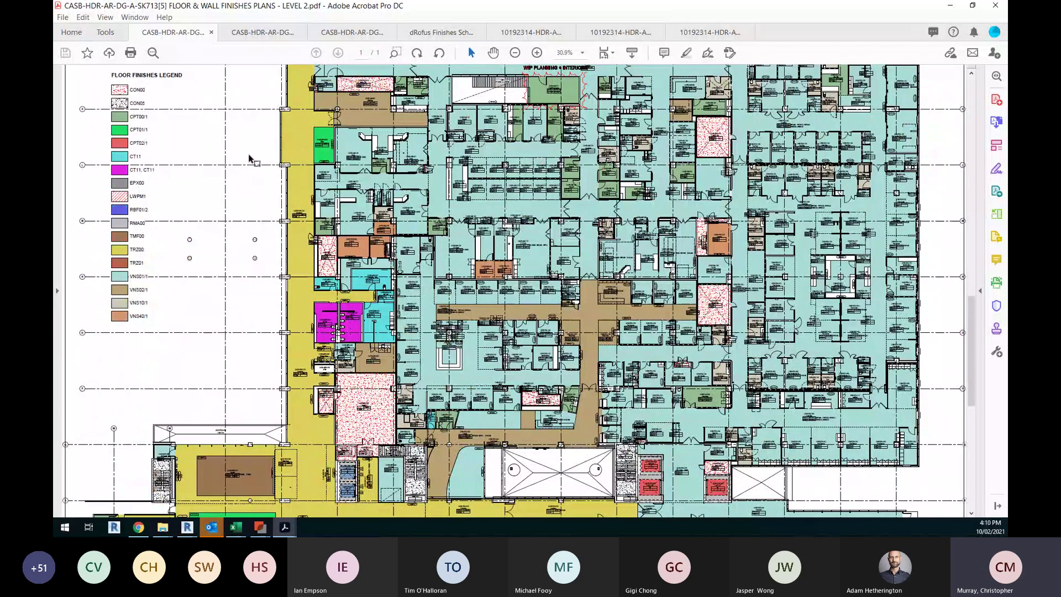
{"action": "left_click", "coordinate": [260, 32]}
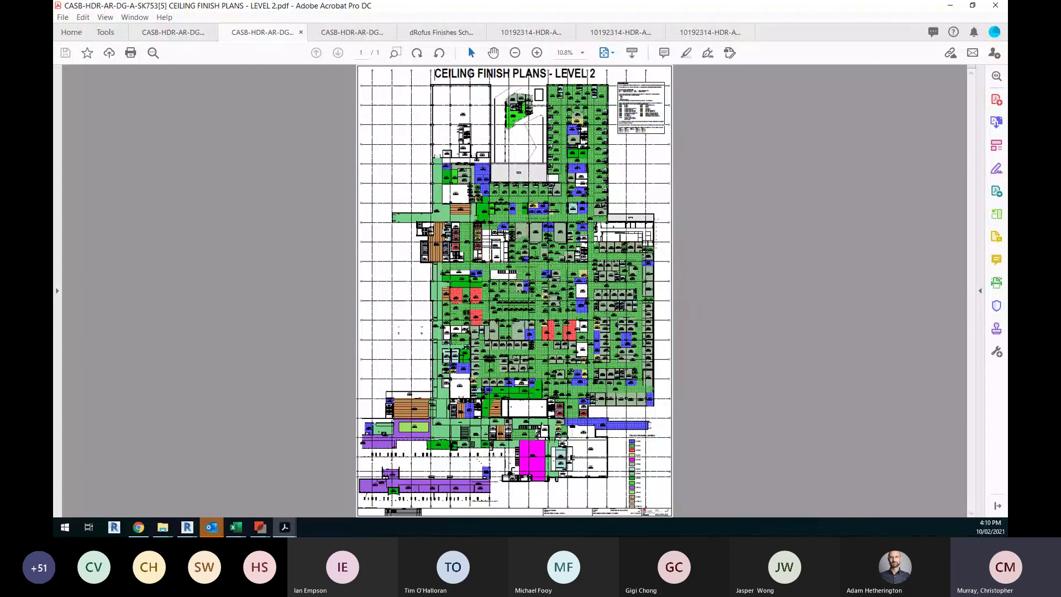
{"action": "scroll", "coordinate": [603, 280], "scroll_direction": "up", "scroll_amount": 3, "text": "ctrl"}
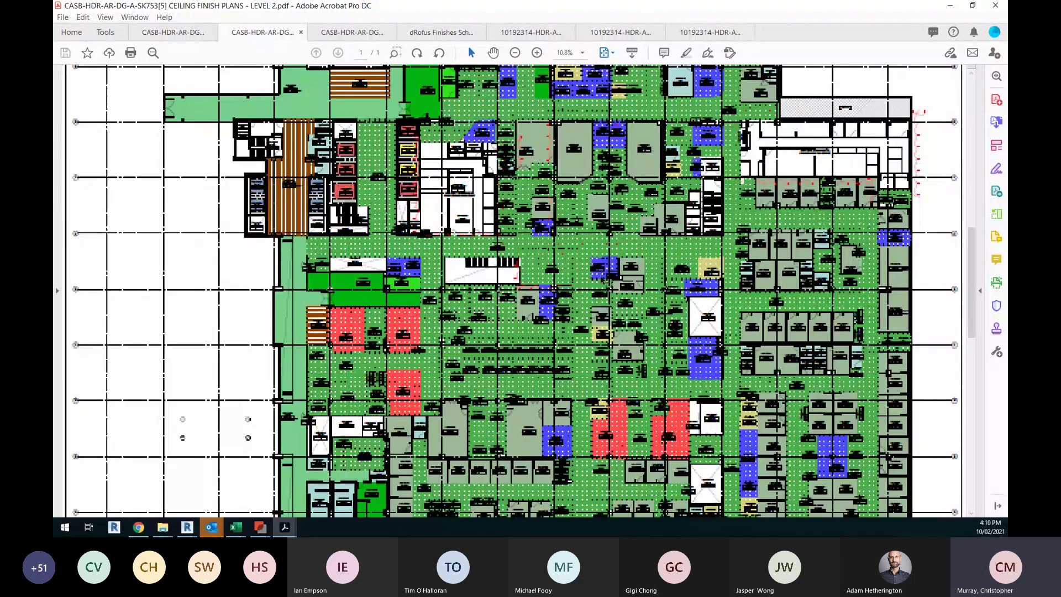
{"action": "scroll", "coordinate": [604, 280], "scroll_direction": "up", "scroll_amount": 6, "text": "ctrl"}
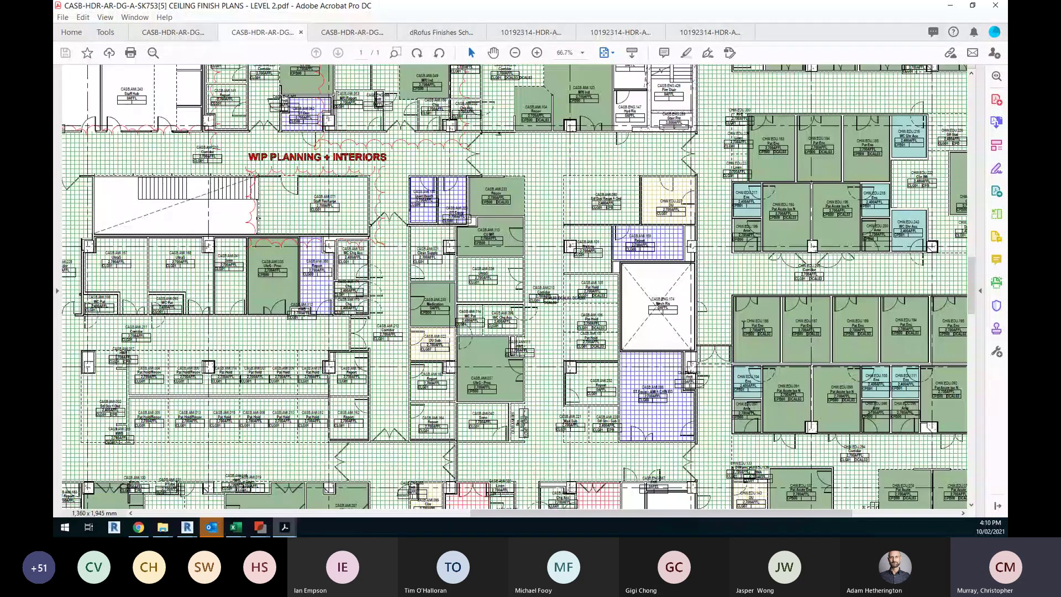
{"action": "key", "text": "ctrl+0"}
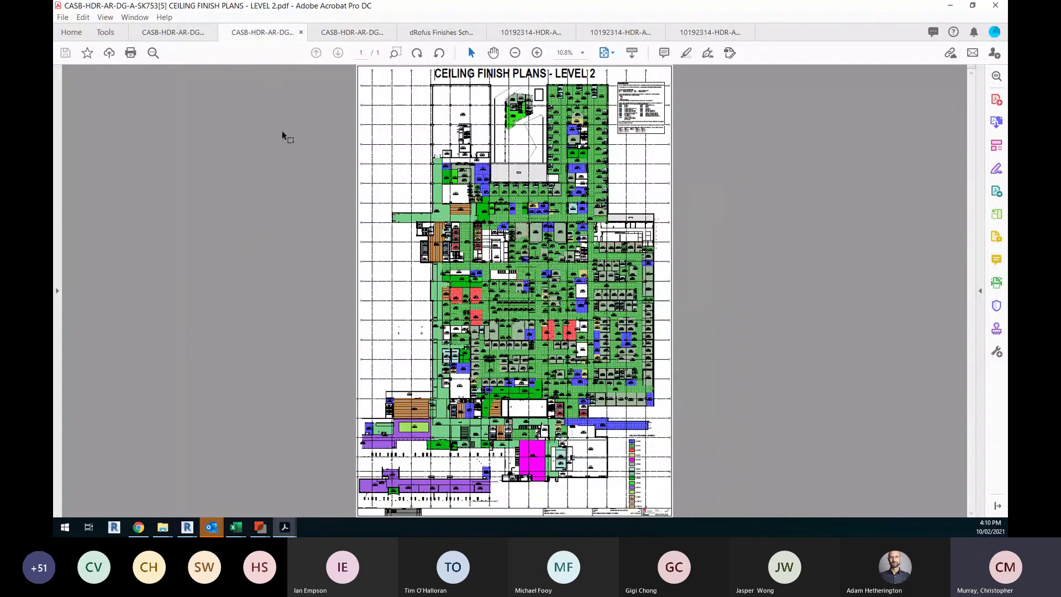
Inspect rooms CHW.PSS.080 and CHW.PSS.116 on the Level 02 Zone 4 plan, then minimise Acrobat
{"action": "left_click", "coordinate": [363, 34]}
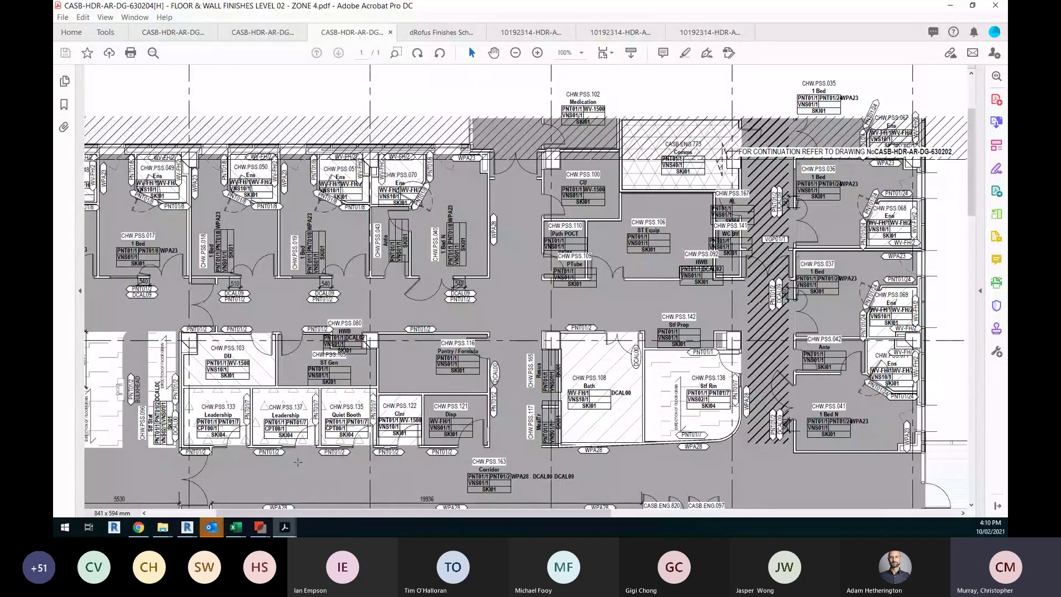
{"action": "scroll", "coordinate": [306, 174], "scroll_direction": "up", "scroll_amount": 2, "text": "ctrl"}
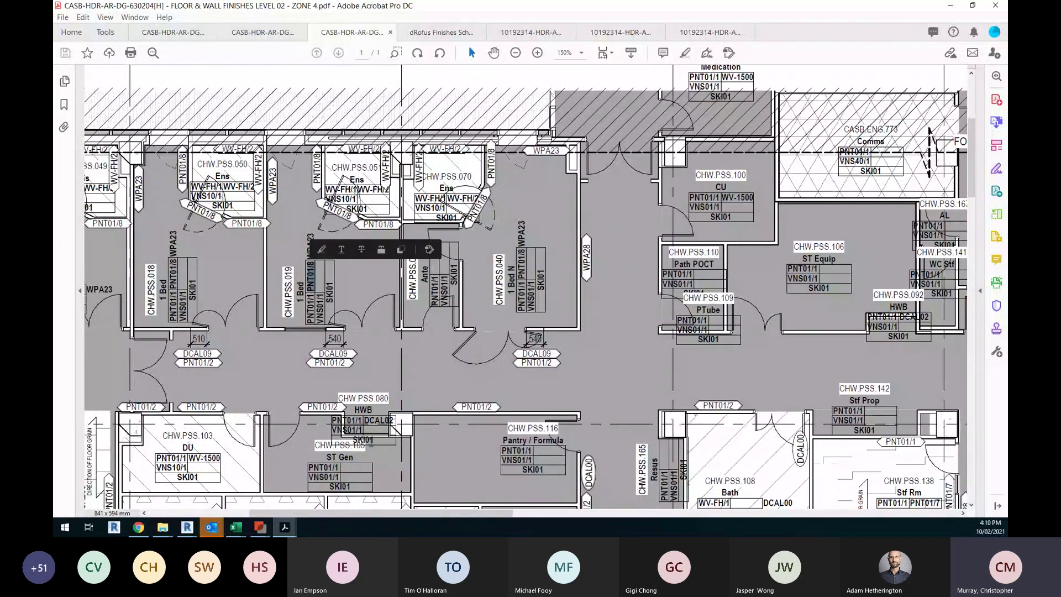
{"action": "left_click_drag", "start_coordinate": [289, 366], "coordinate": [562, 509]}
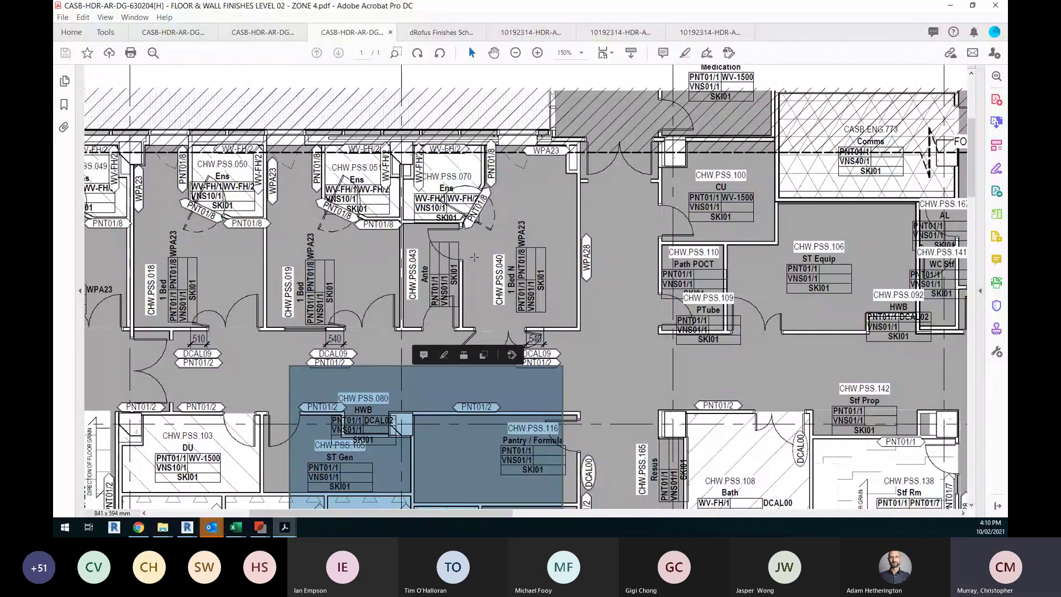
{"action": "left_click", "coordinate": [567, 292]}
{"action": "scroll", "coordinate": [519, 282], "scroll_direction": "down", "scroll_amount": 1, "text": "ctrl"}
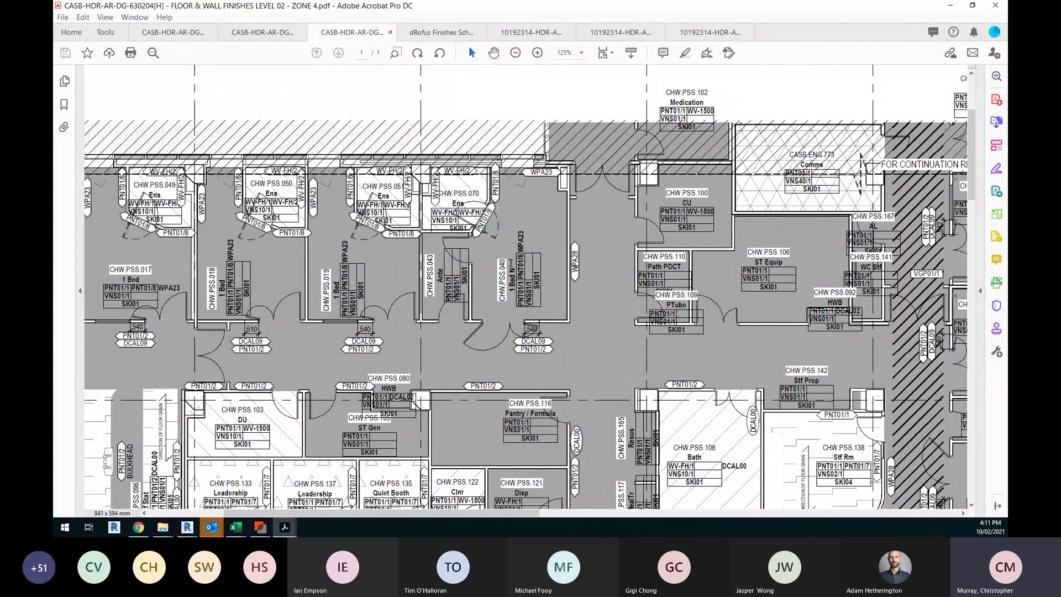
{"action": "left_click", "coordinate": [950, 6]}
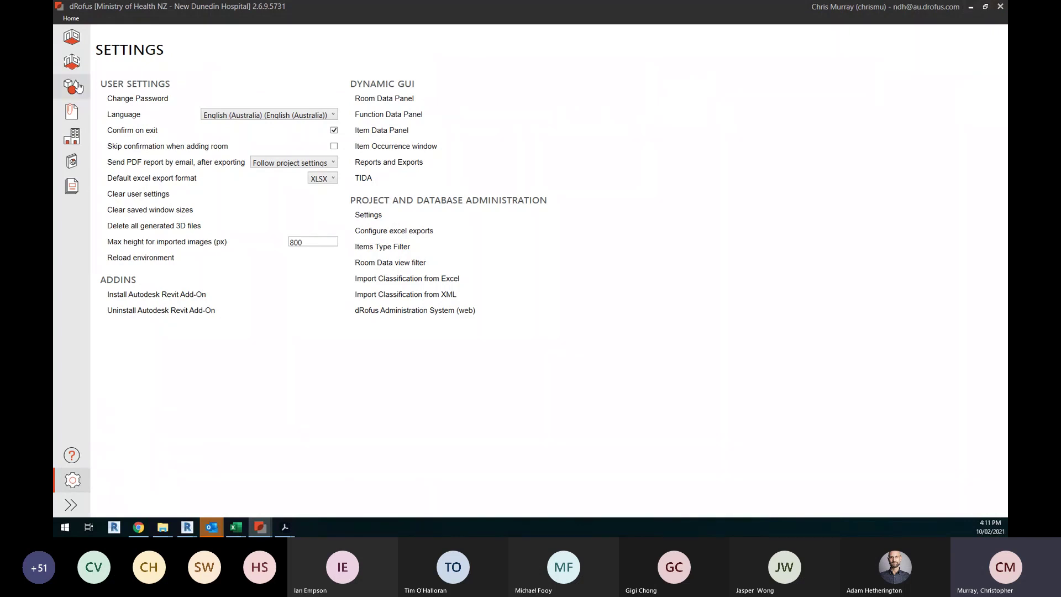
Search Items for pnt01 and open wall finish item WLWA-004.1 in the full editor
{"action": "left_click", "coordinate": [71, 86]}
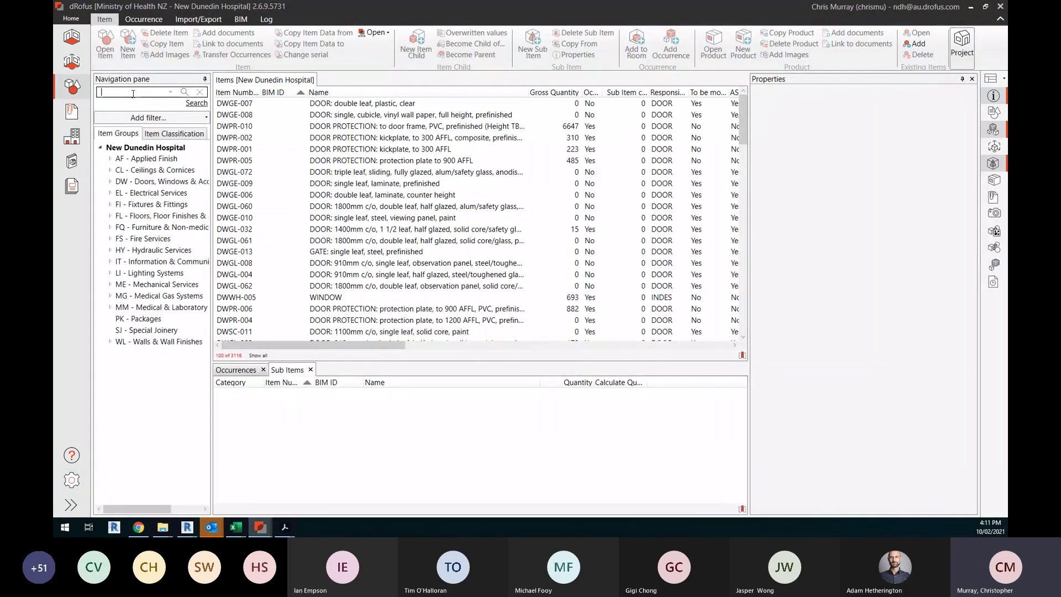
{"action": "type", "text": "pnt01"}
{"action": "key", "text": "Return"}
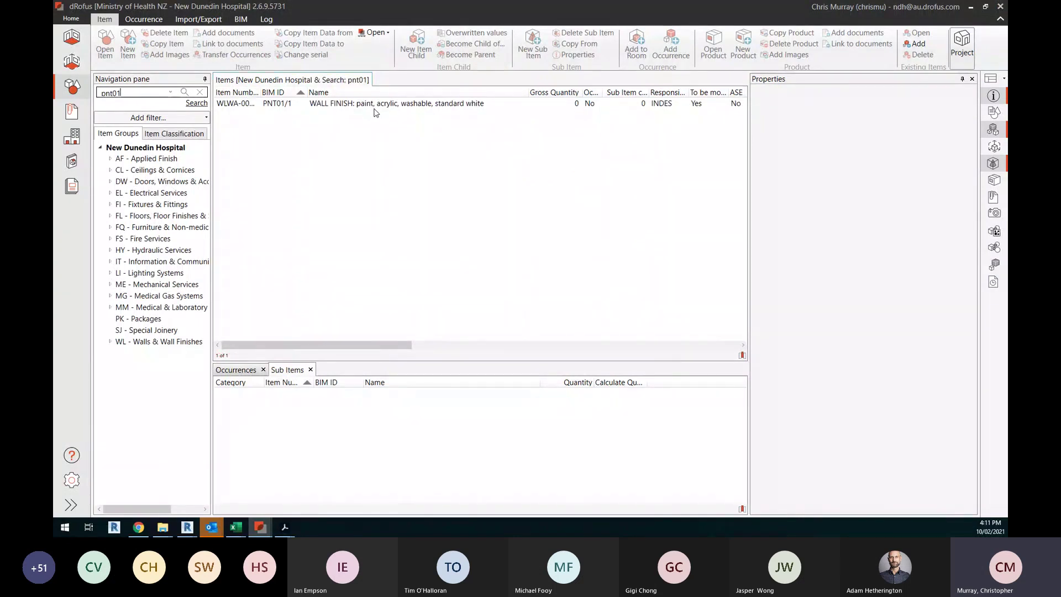
{"action": "left_click", "coordinate": [311, 105]}
{"action": "left_click", "coordinate": [312, 105]}
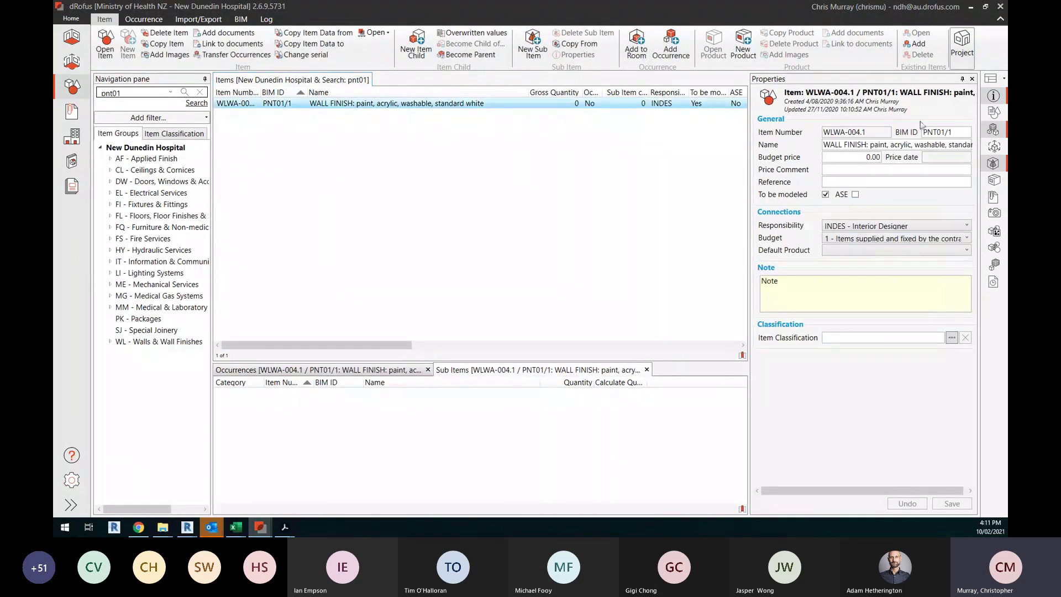
{"action": "double_click", "coordinate": [333, 105]}
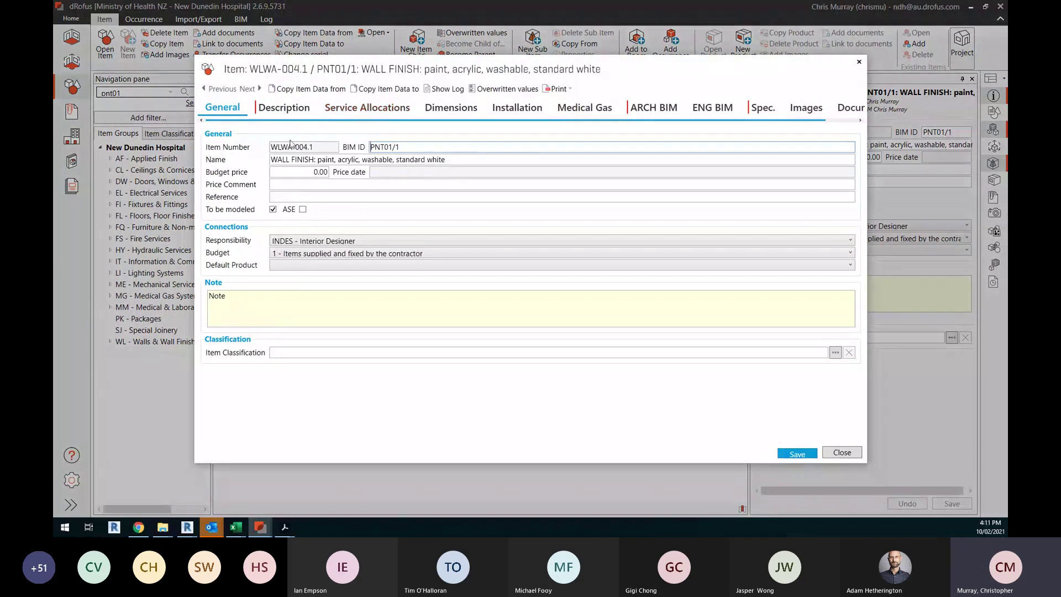
Review WLWA-004.1's Description, Extended Description, specification fields and images, then close the item
{"action": "left_click", "coordinate": [280, 108]}
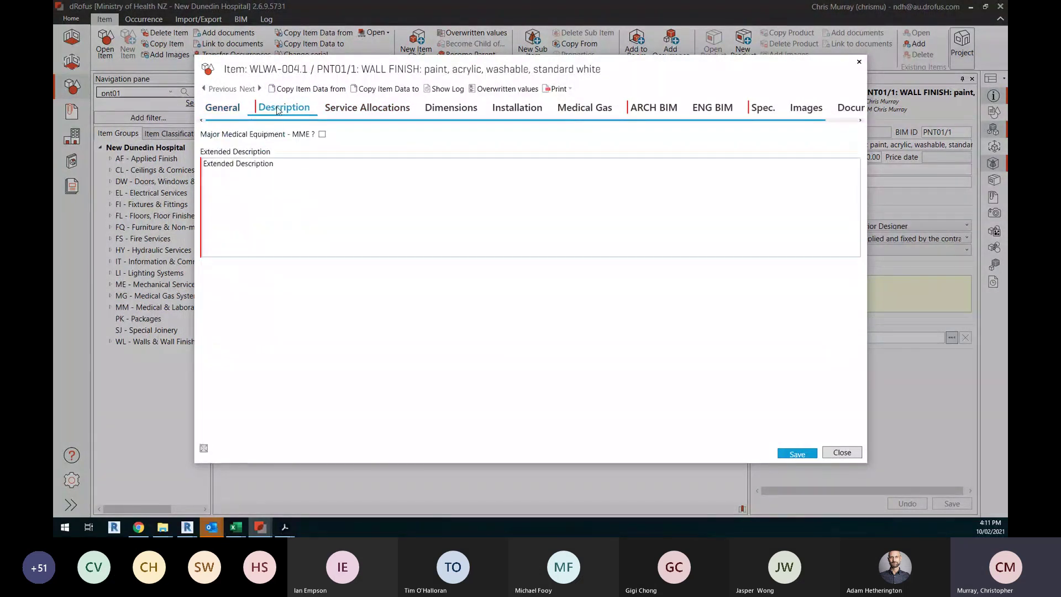
{"action": "left_click", "coordinate": [304, 181]}
{"action": "key", "text": "ctrl+a"}
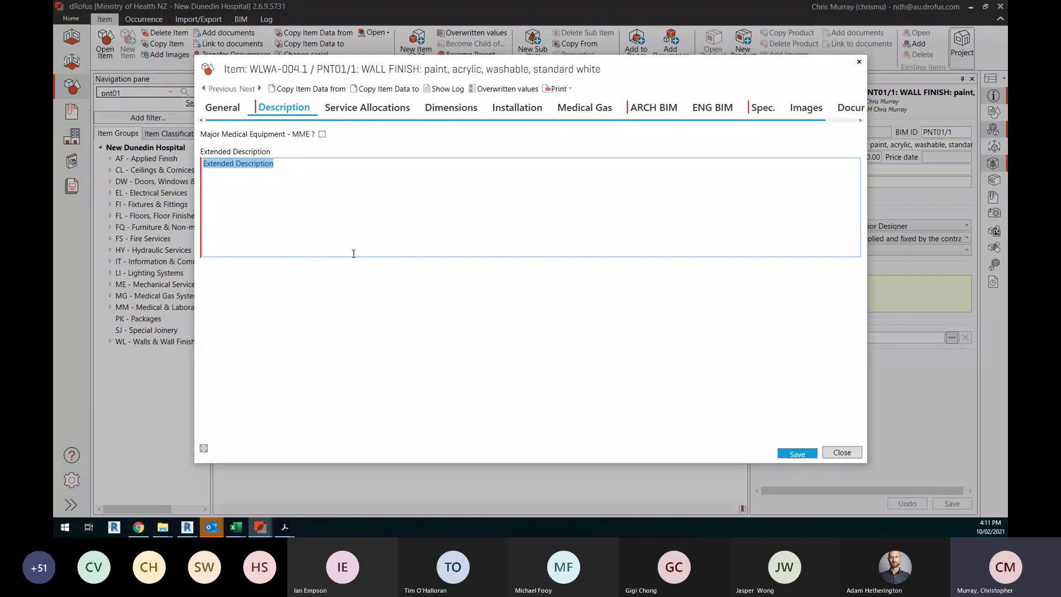
{"action": "left_click", "coordinate": [319, 208]}
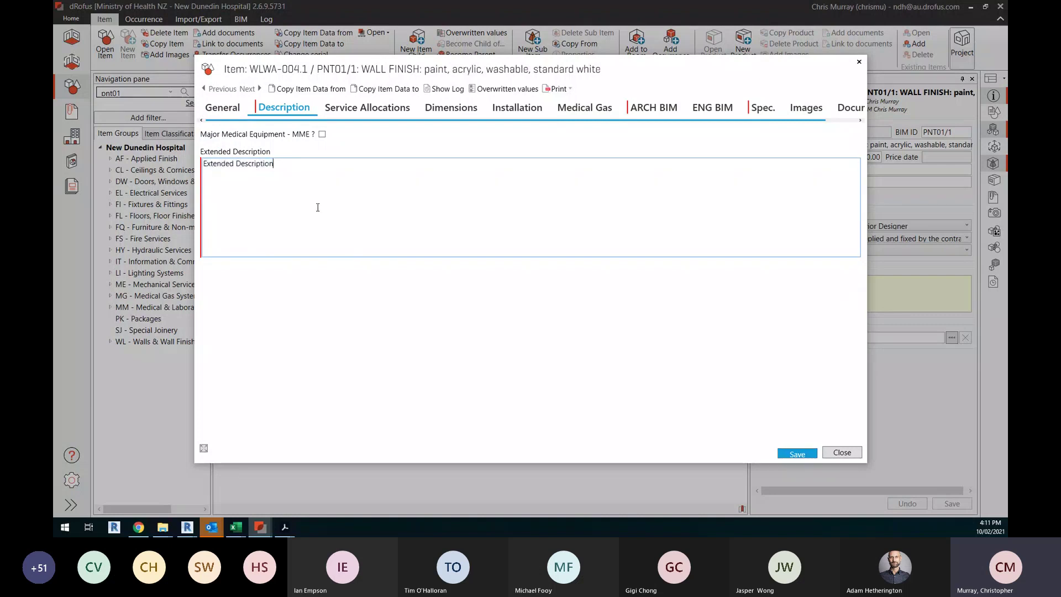
{"action": "left_click", "coordinate": [768, 110]}
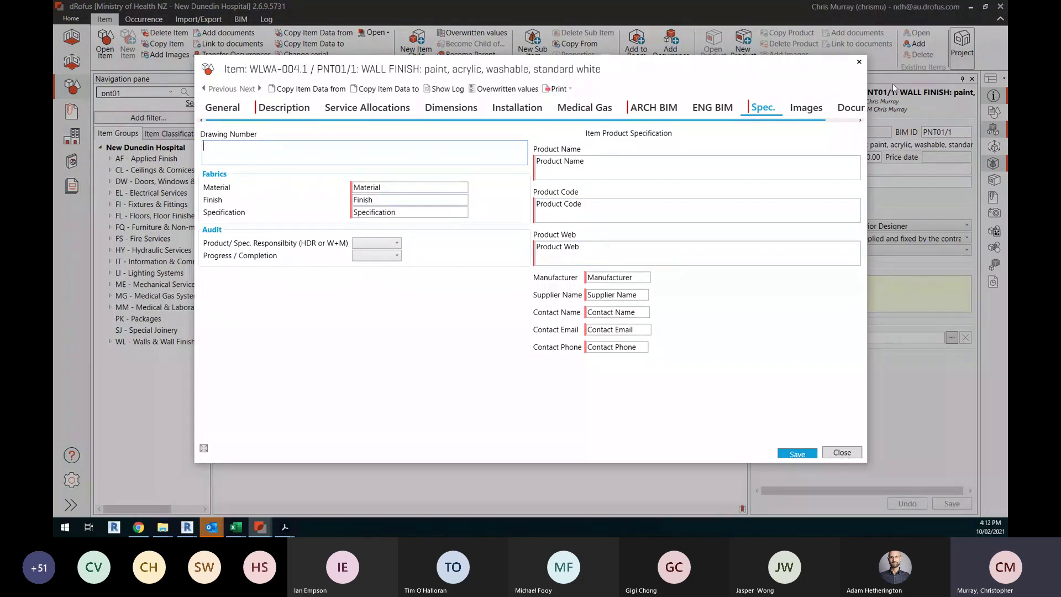
{"action": "left_click", "coordinate": [811, 110]}
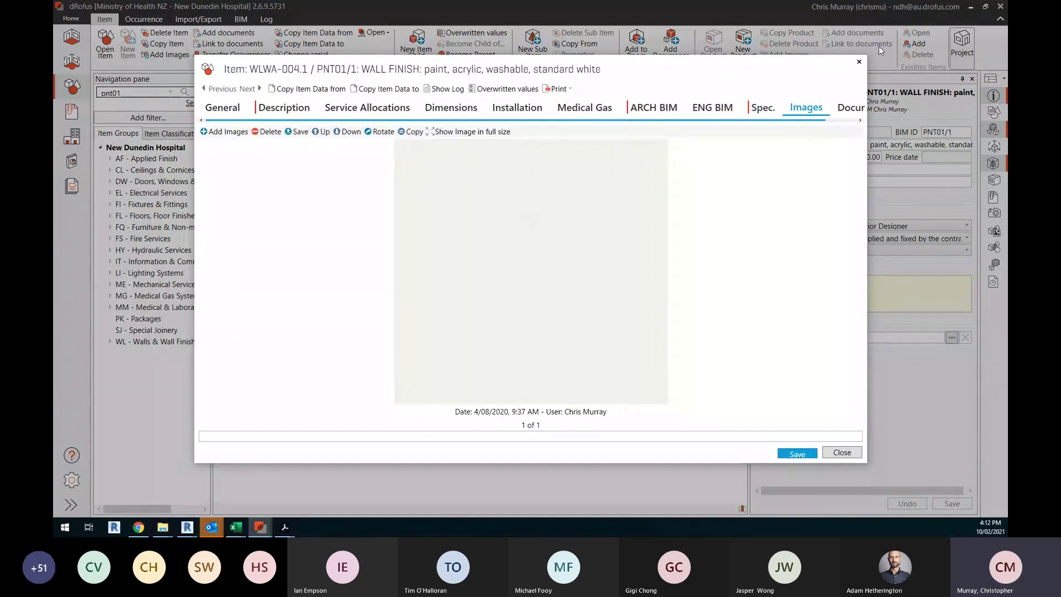
{"action": "left_click", "coordinate": [859, 61]}
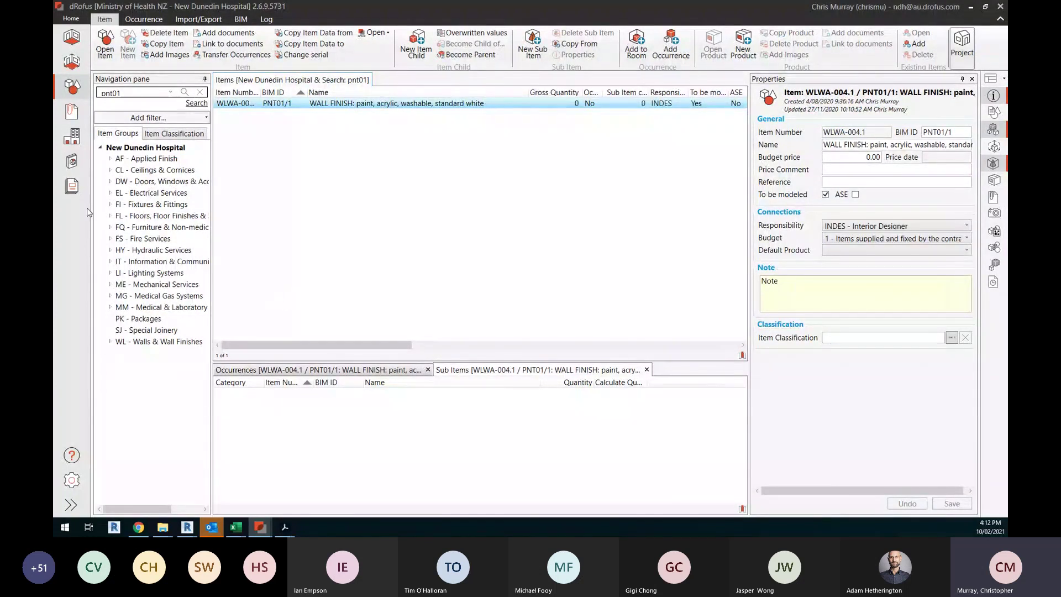
Open the HDR Interior Finishes Schedule report under Project Reports > HDR > Items / Finishes
{"action": "left_click", "coordinate": [72, 187]}
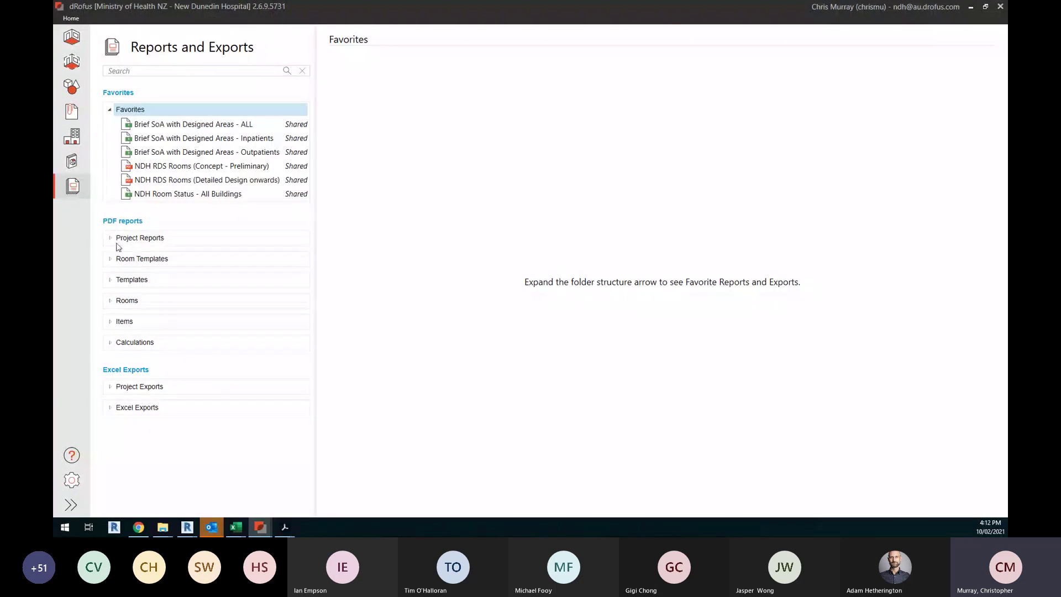
{"action": "left_click", "coordinate": [111, 240]}
{"action": "left_click", "coordinate": [118, 268]}
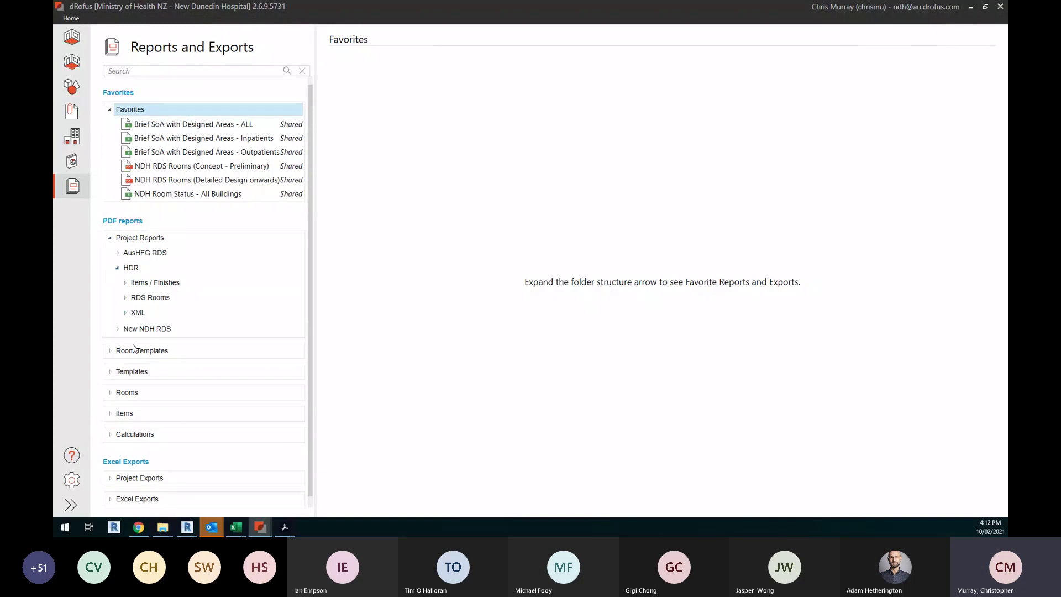
{"action": "left_click", "coordinate": [125, 285]}
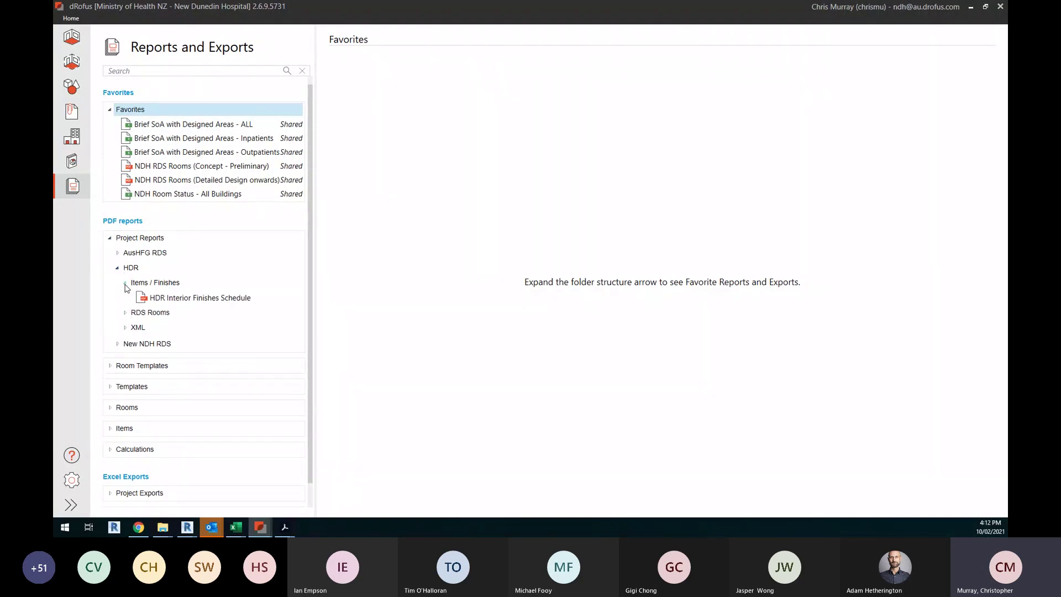
{"action": "left_click", "coordinate": [235, 299]}
Limit the report to item WLWA-004.1 found by searching pnt01, then generate it
{"action": "left_click", "coordinate": [637, 116]}
{"action": "left_click", "coordinate": [238, 85]}
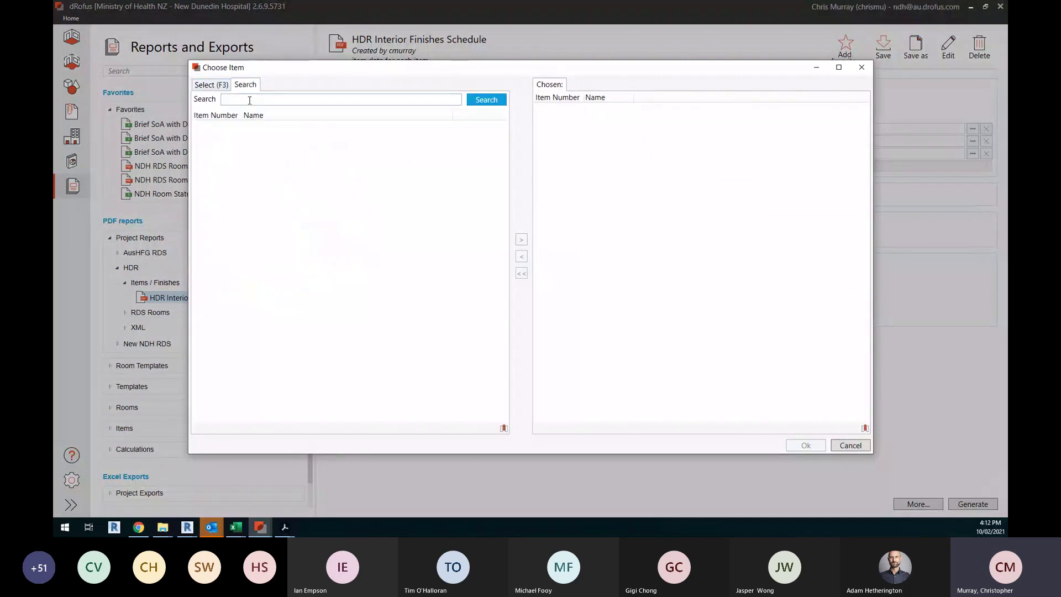
{"action": "left_click", "coordinate": [243, 102]}
{"action": "type", "text": "pnt01"}
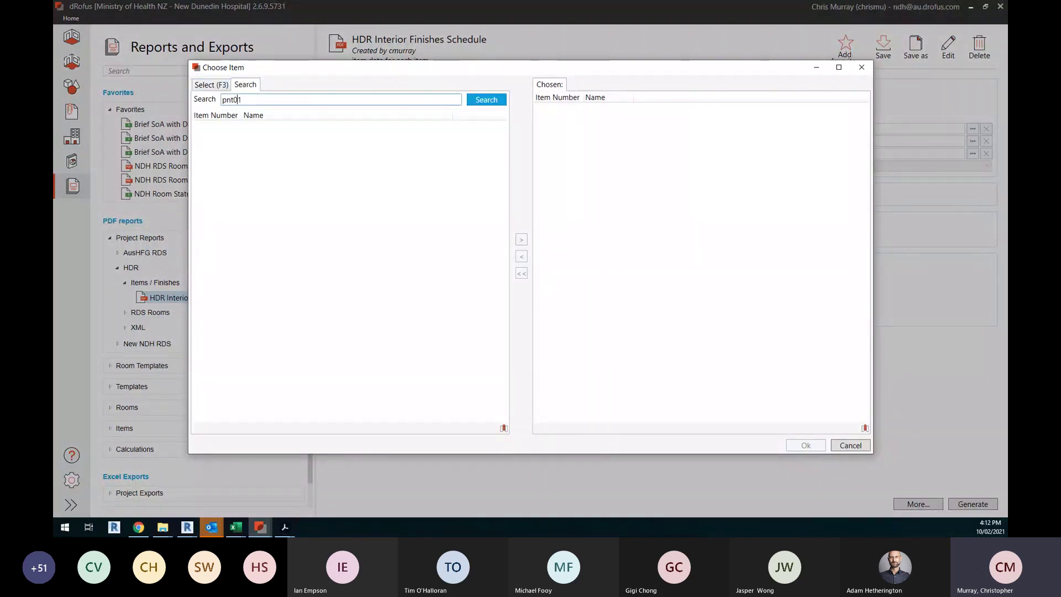
{"action": "key", "text": "Return"}
{"action": "double_click", "coordinate": [322, 127]}
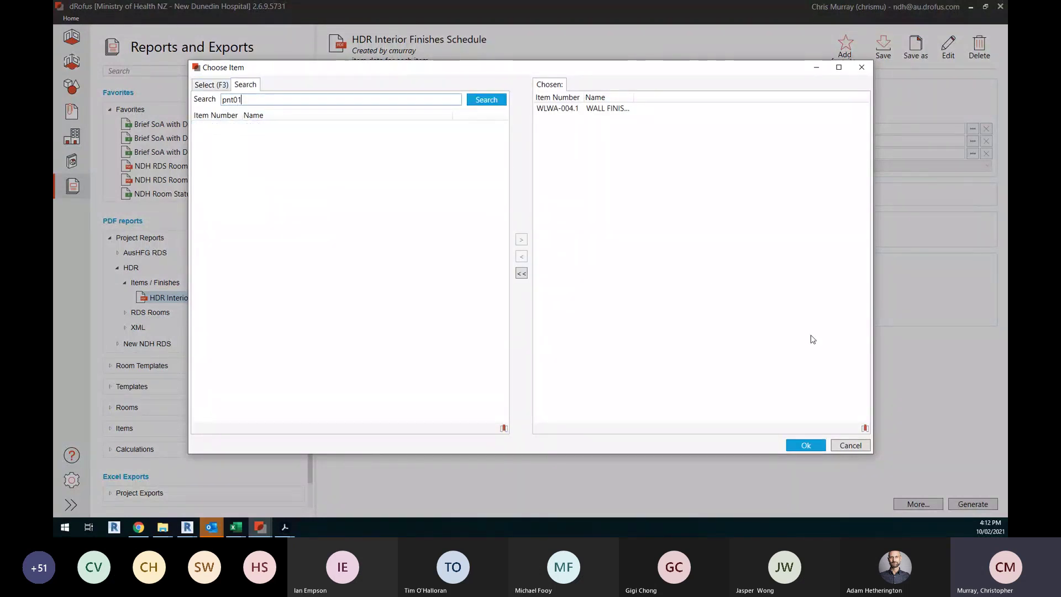
{"action": "left_click", "coordinate": [806, 445]}
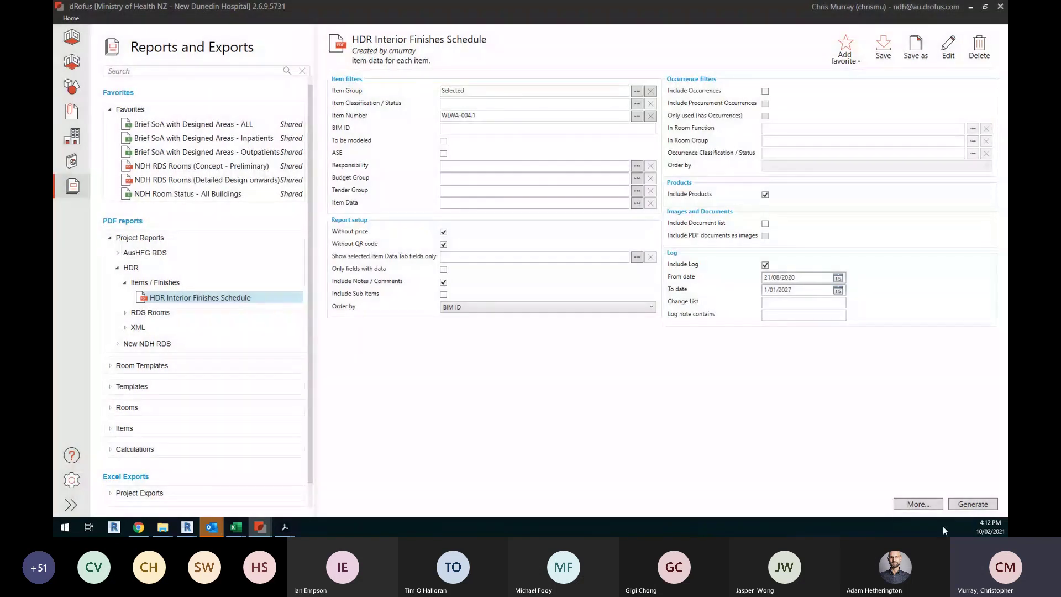
{"action": "left_click", "coordinate": [972, 505]}
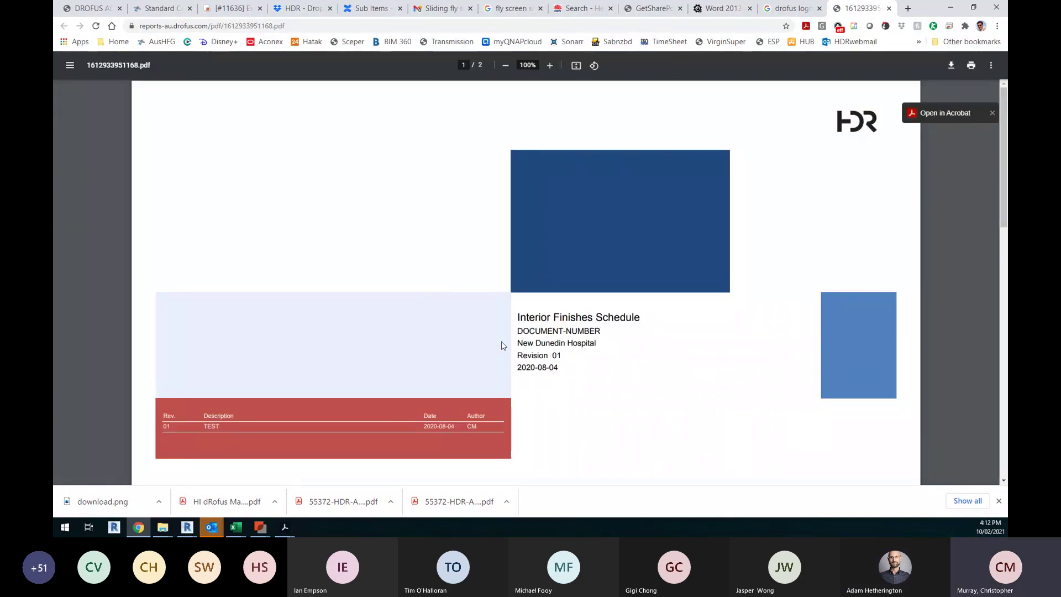
Scroll through the Interior Finishes Schedule PDF to page 2, then minimize Chrome
{"action": "scroll", "coordinate": [505, 308], "scroll_direction": "down", "scroll_amount": 3}
{"action": "scroll", "coordinate": [461, 242], "scroll_direction": "down", "scroll_amount": 3}
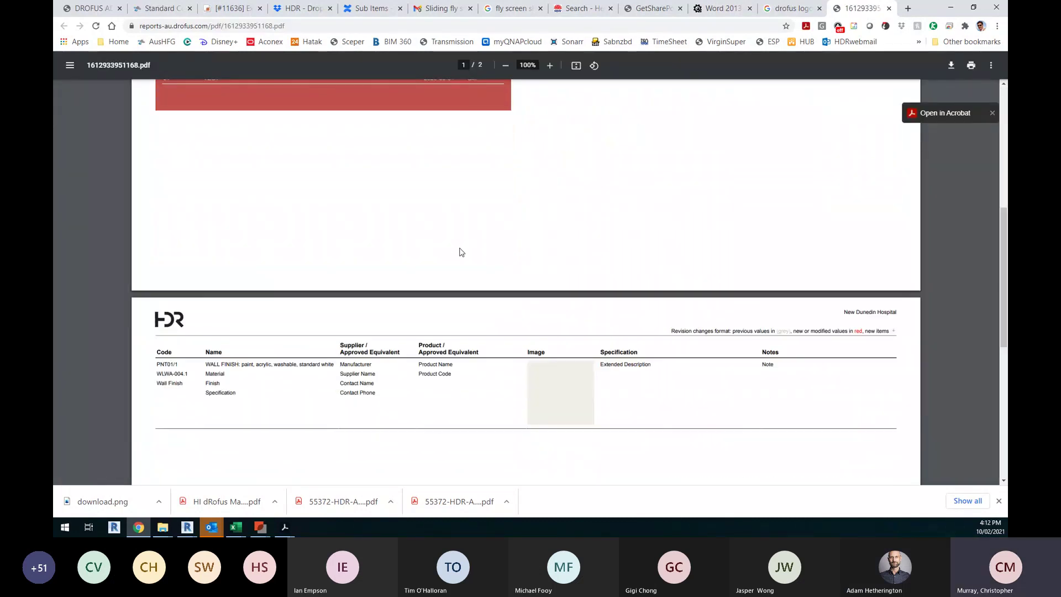
{"action": "scroll", "coordinate": [457, 256], "scroll_direction": "down", "scroll_amount": 2}
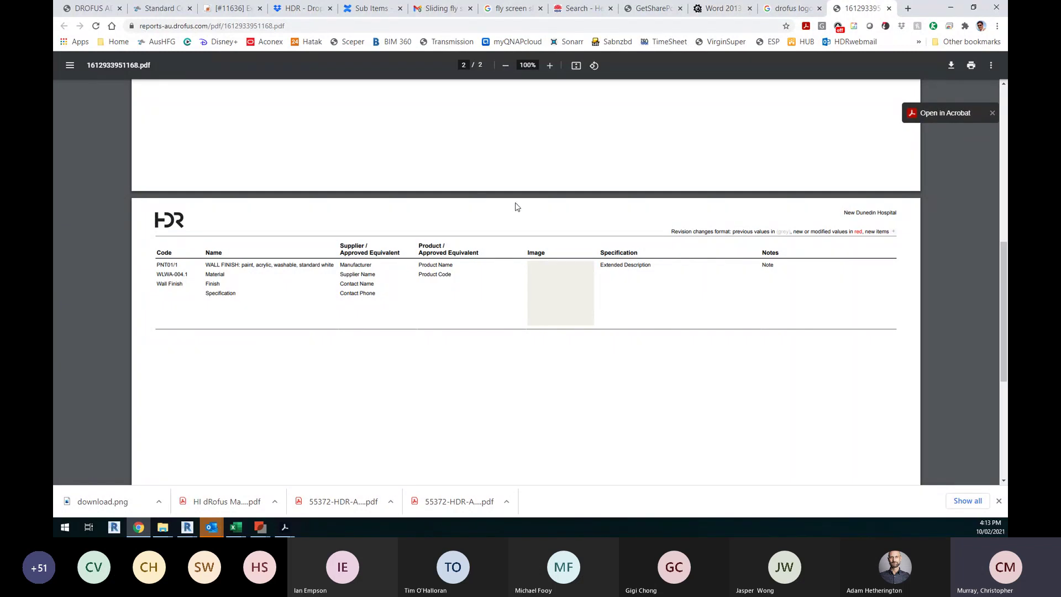
{"action": "left_click", "coordinate": [951, 7]}
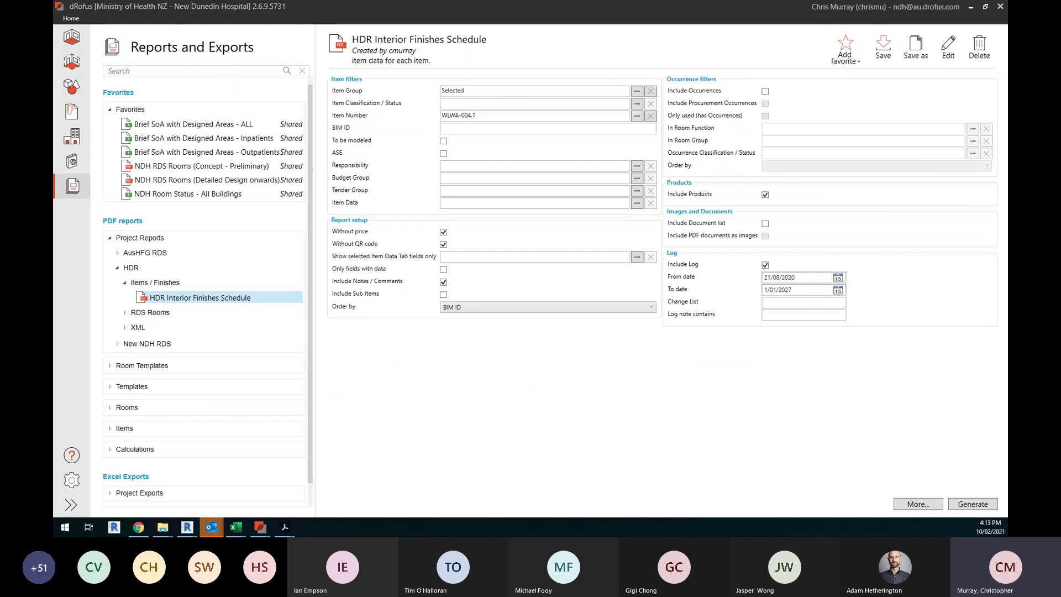
Switch to Acrobat and scroll through dRofus Finishes Schedule v4.pdf's column-to-field annotations
{"action": "key", "text": "alt+Tab"}
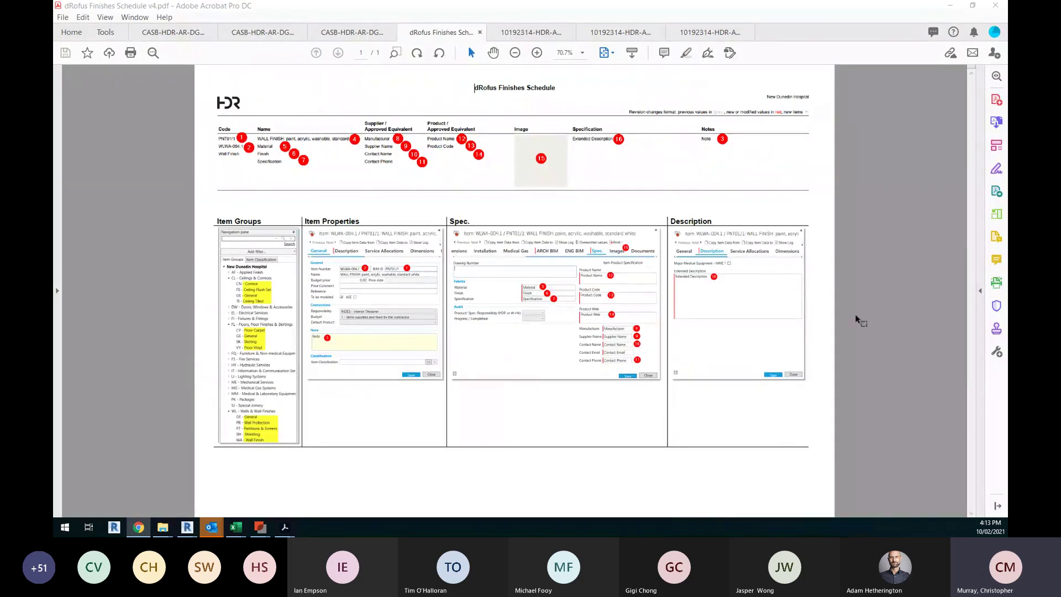
{"action": "scroll", "coordinate": [450, 317], "scroll_direction": "up", "scroll_amount": 2, "text": "ctrl"}
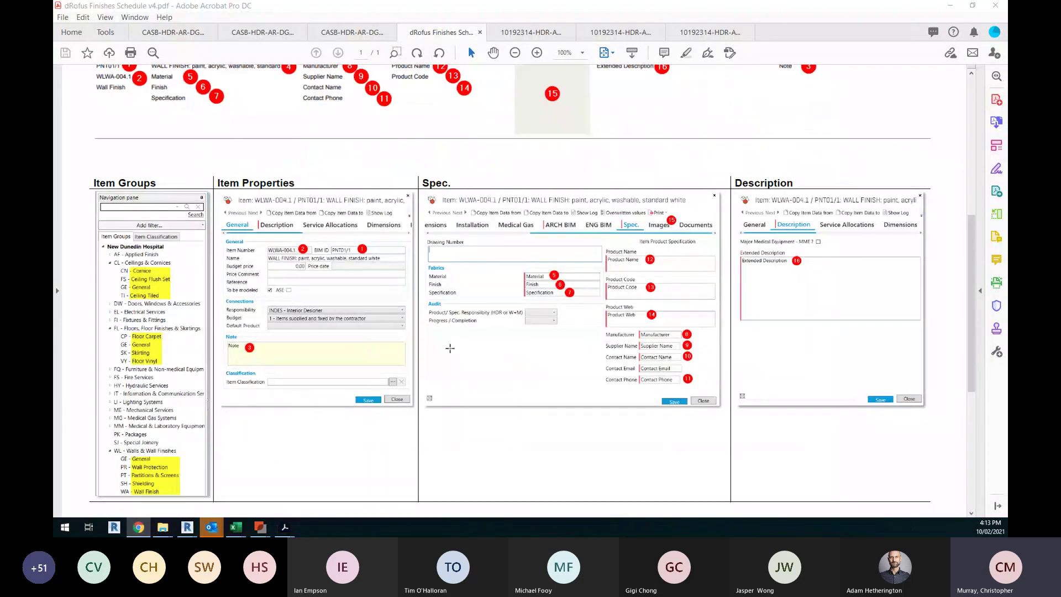
{"action": "scroll", "coordinate": [450, 346], "scroll_direction": "up", "scroll_amount": 1}
{"action": "scroll", "coordinate": [450, 345], "scroll_direction": "up", "scroll_amount": 1}
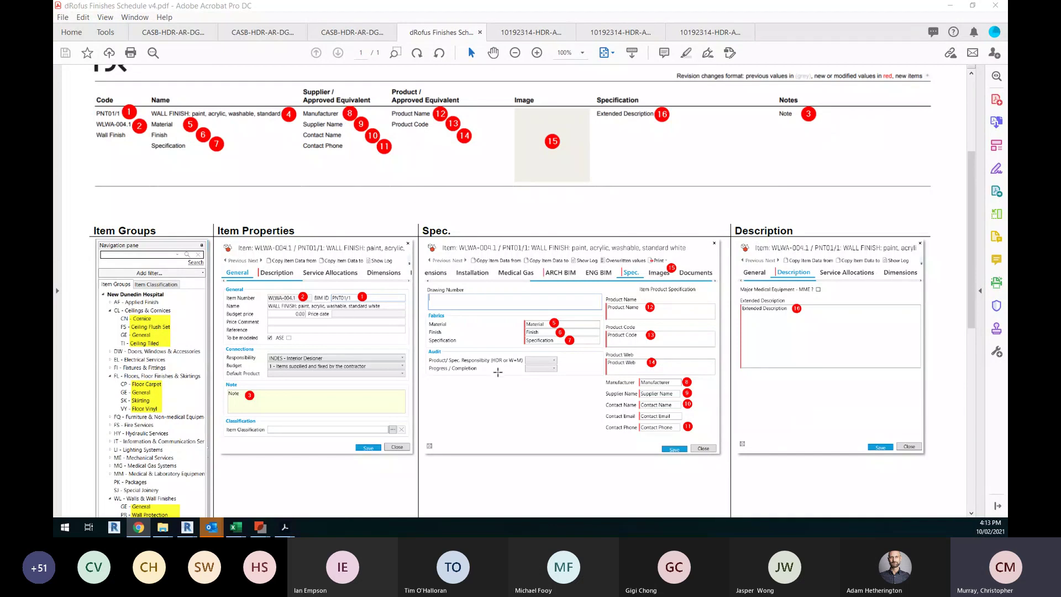
{"action": "scroll", "coordinate": [497, 381], "scroll_direction": "down", "scroll_amount": 2, "text": "ctrl"}
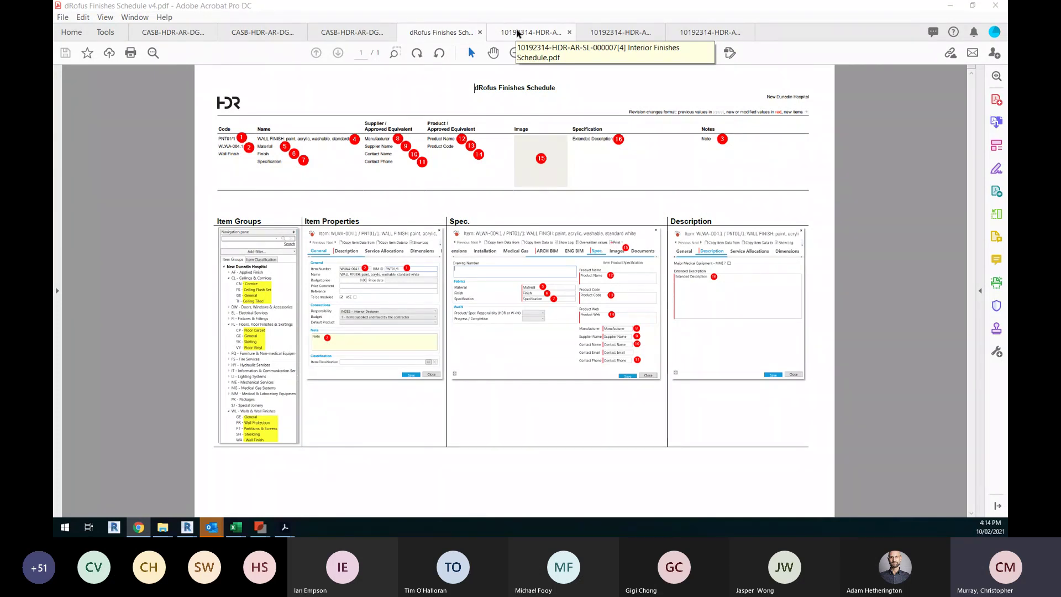
Browse the Interior Finishes, Sanitary and FFE Group 1 schedule PDFs, then minimize Acrobat
{"action": "left_click", "coordinate": [518, 33]}
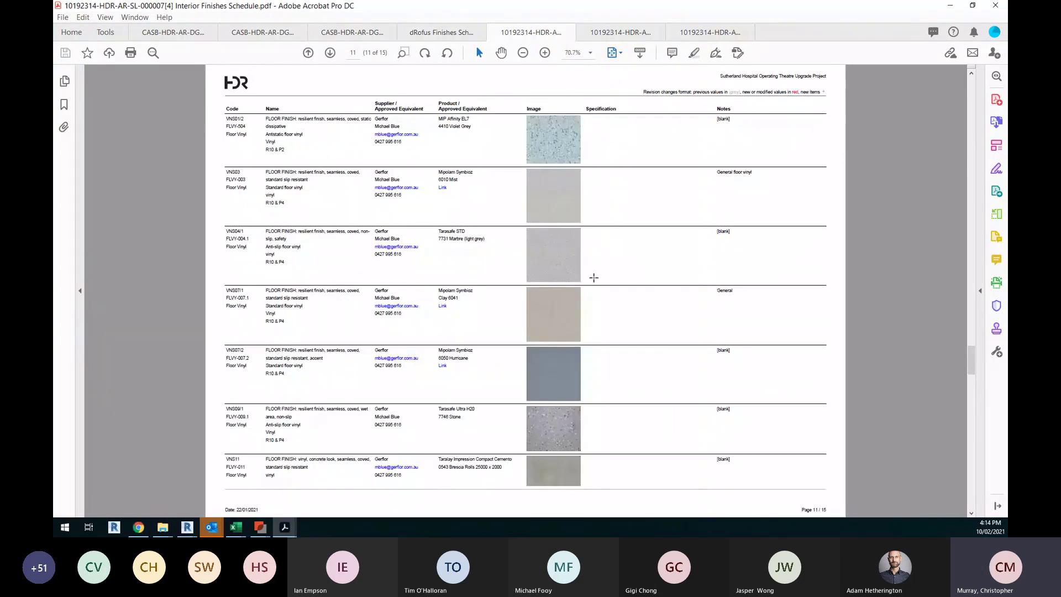
{"action": "scroll", "coordinate": [514, 233], "scroll_direction": "down", "scroll_amount": 4}
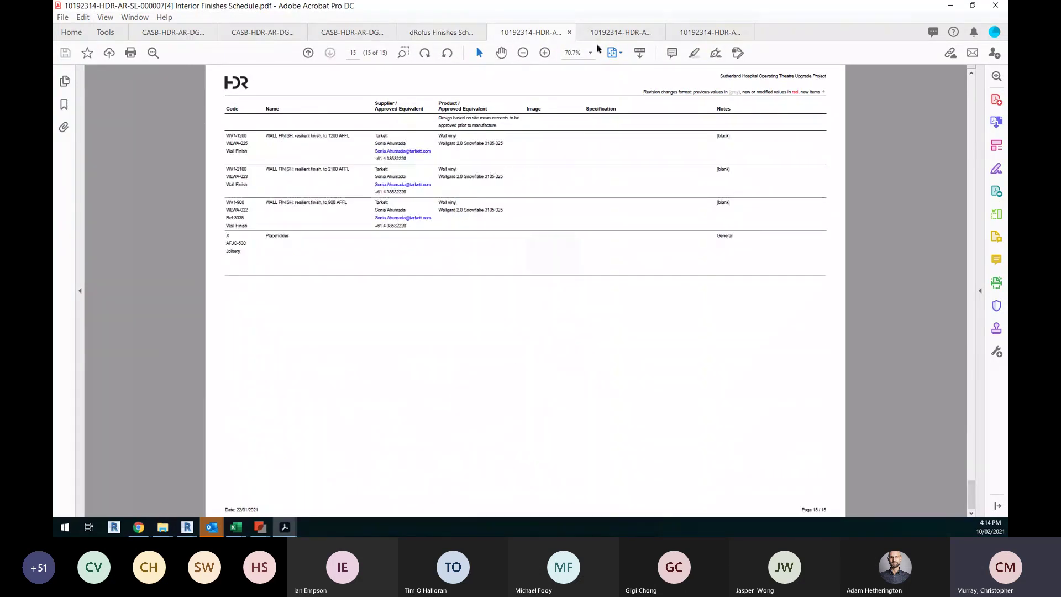
{"action": "left_click", "coordinate": [611, 33]}
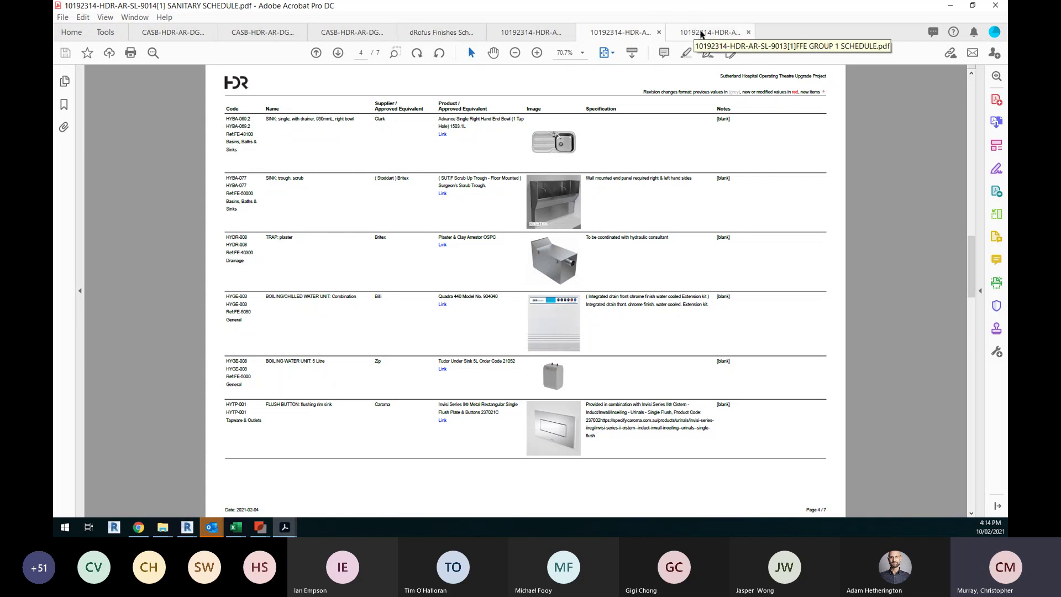
{"action": "left_click", "coordinate": [701, 35]}
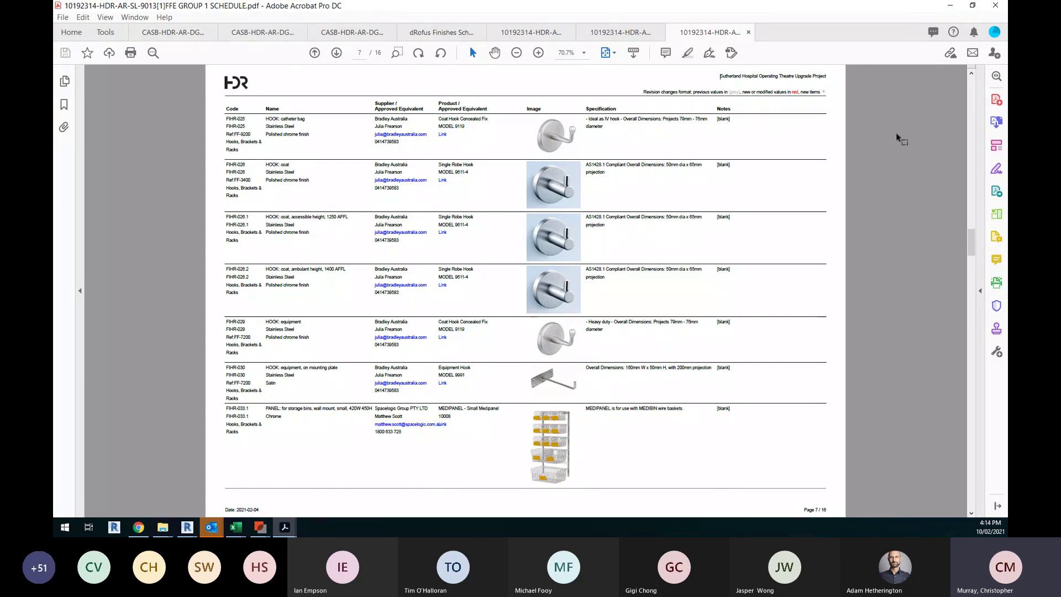
{"action": "left_click", "coordinate": [950, 7]}
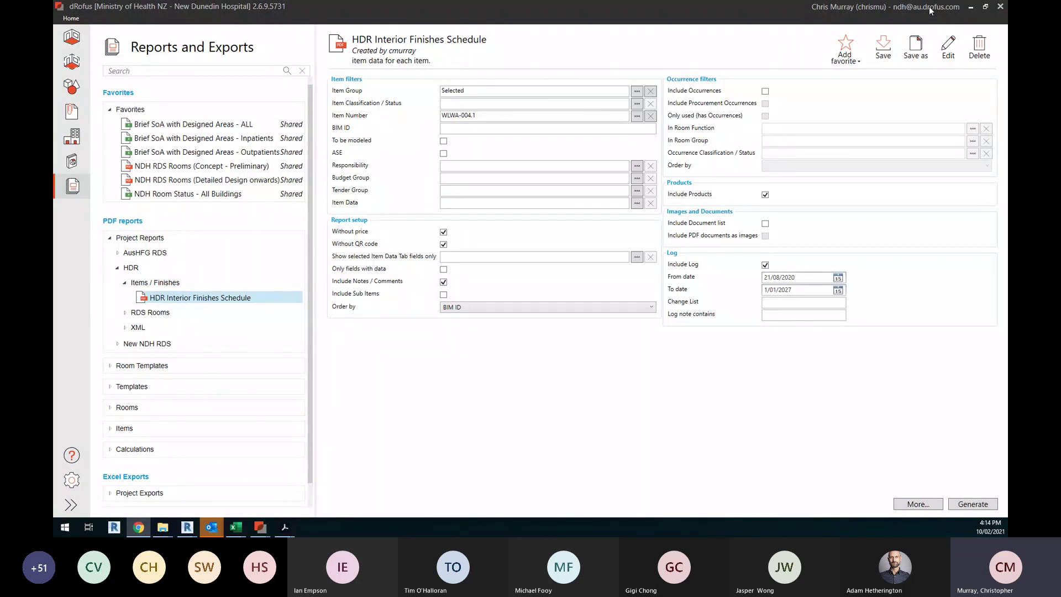
Minimize the Ministry of Health window, open Items in the HDR AusHFG database, then its Settings
{"action": "left_click", "coordinate": [970, 8]}
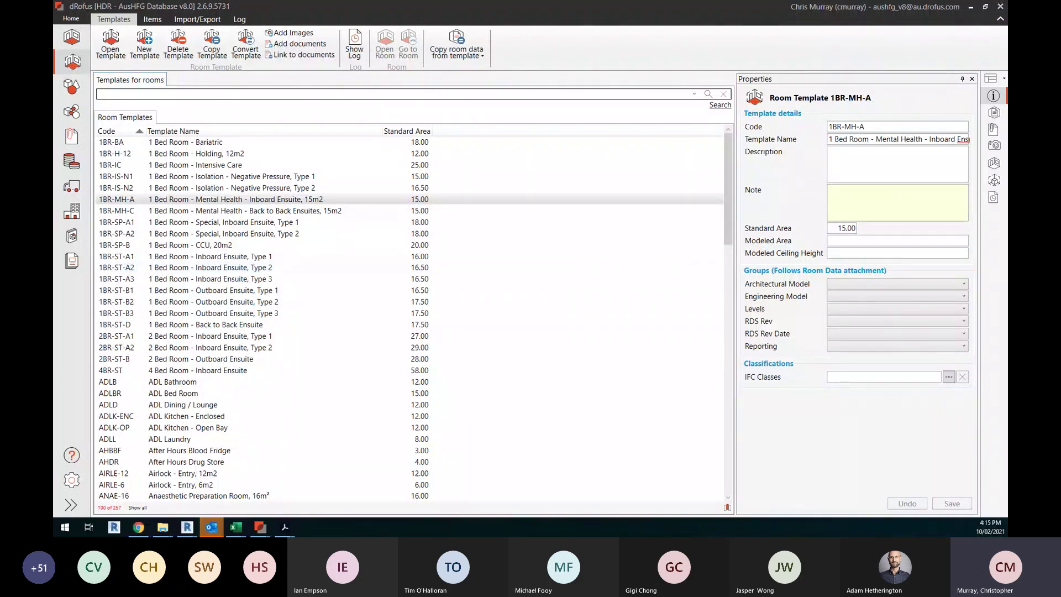
{"action": "key", "text": "super+d"}
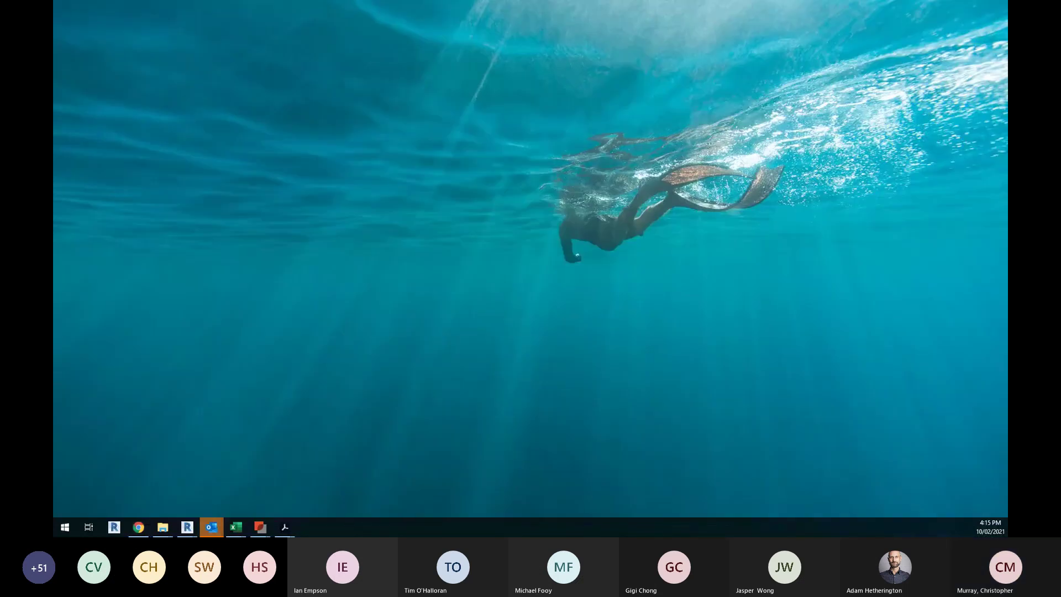
{"action": "key", "text": "super+d"}
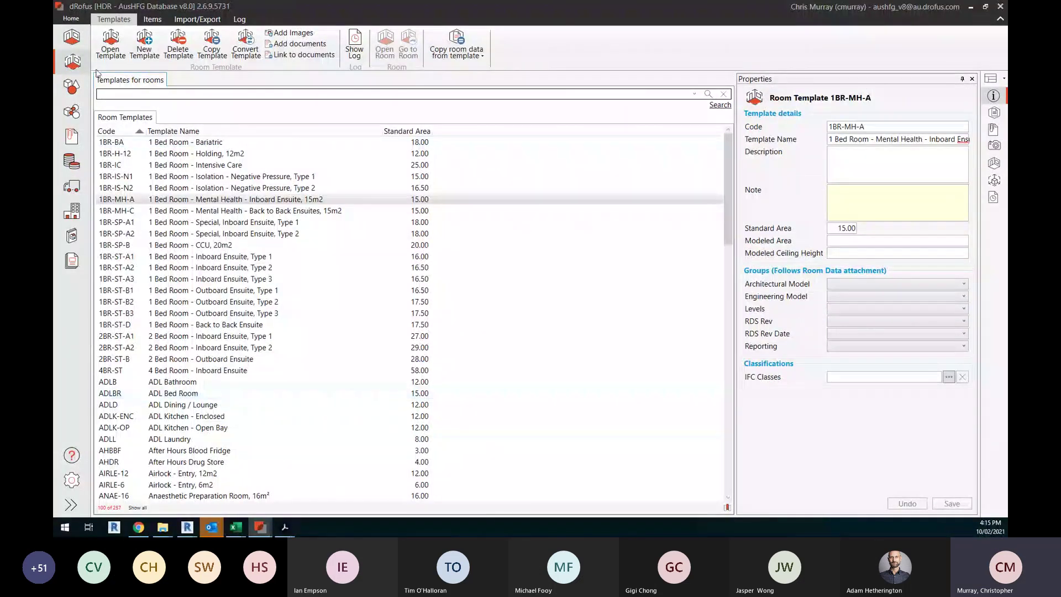
{"action": "left_click", "coordinate": [73, 87]}
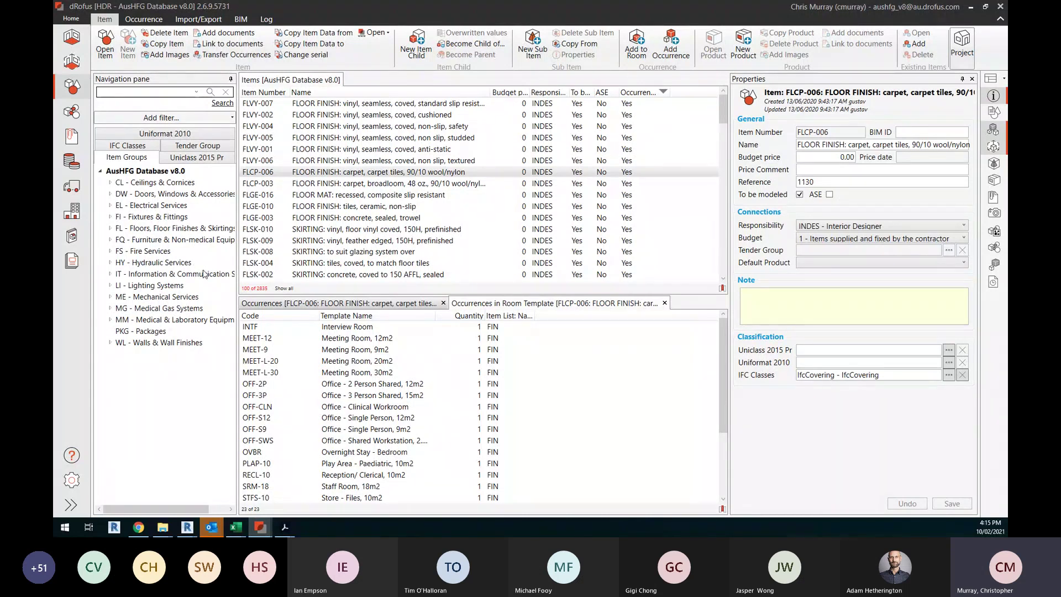
{"action": "left_click", "coordinate": [84, 483]}
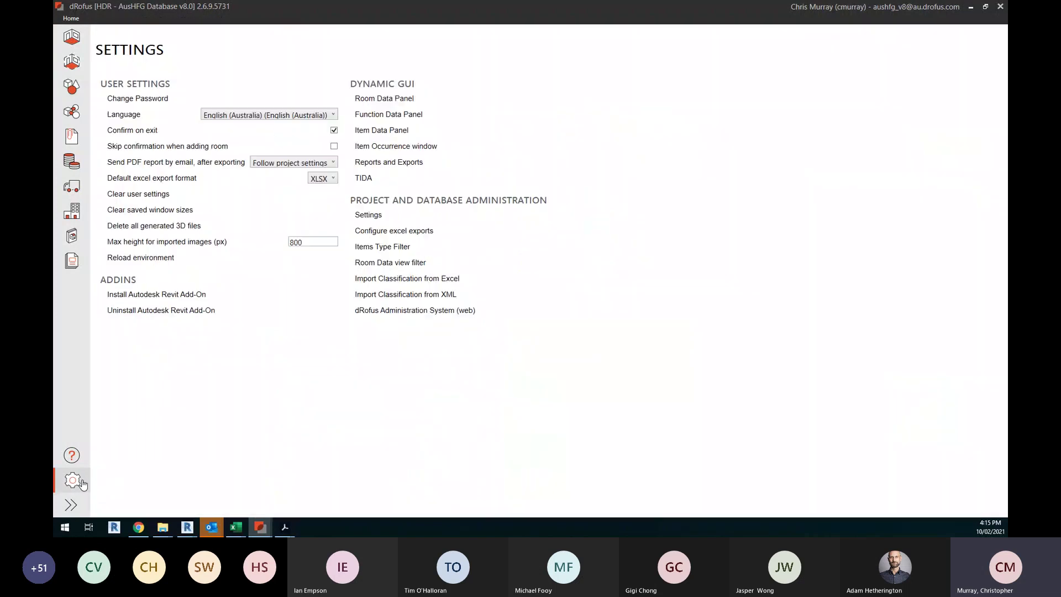
{"action": "left_click", "coordinate": [369, 217]}
{"action": "left_click", "coordinate": [303, 178]}
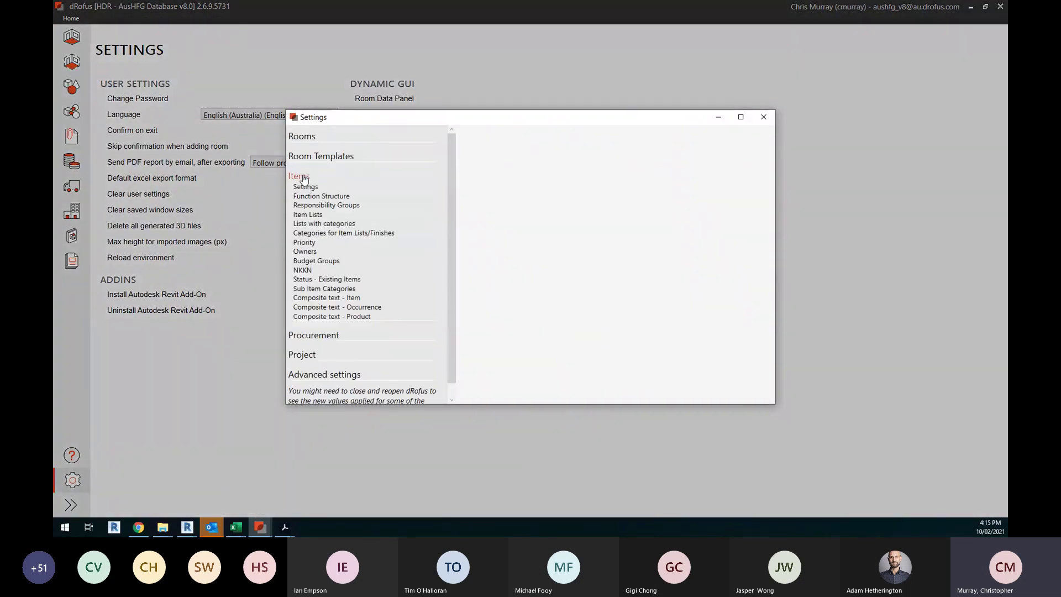
{"action": "left_click", "coordinate": [324, 290]}
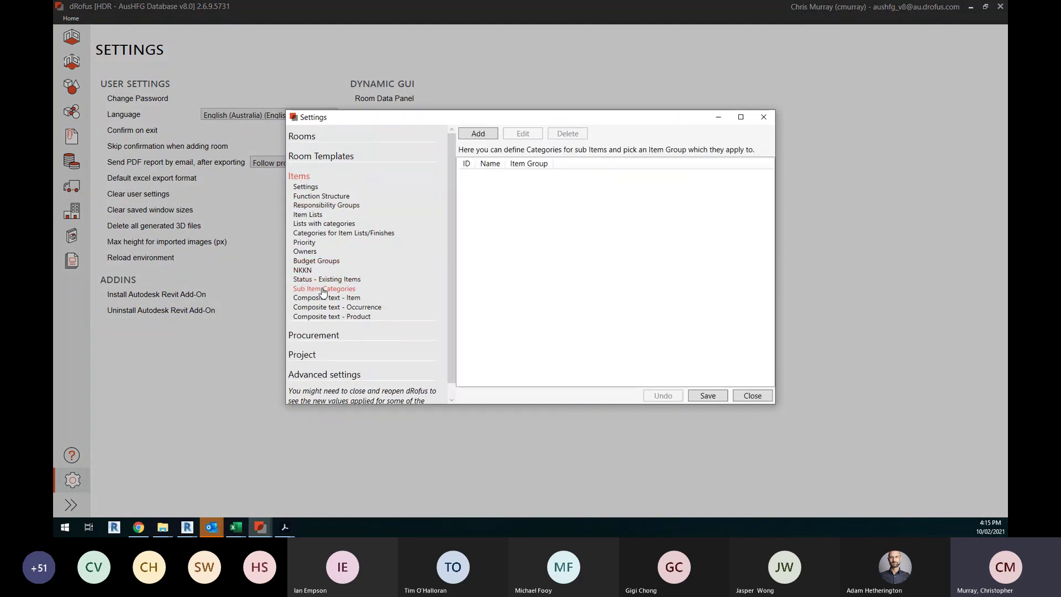
{"action": "left_click", "coordinate": [478, 134]}
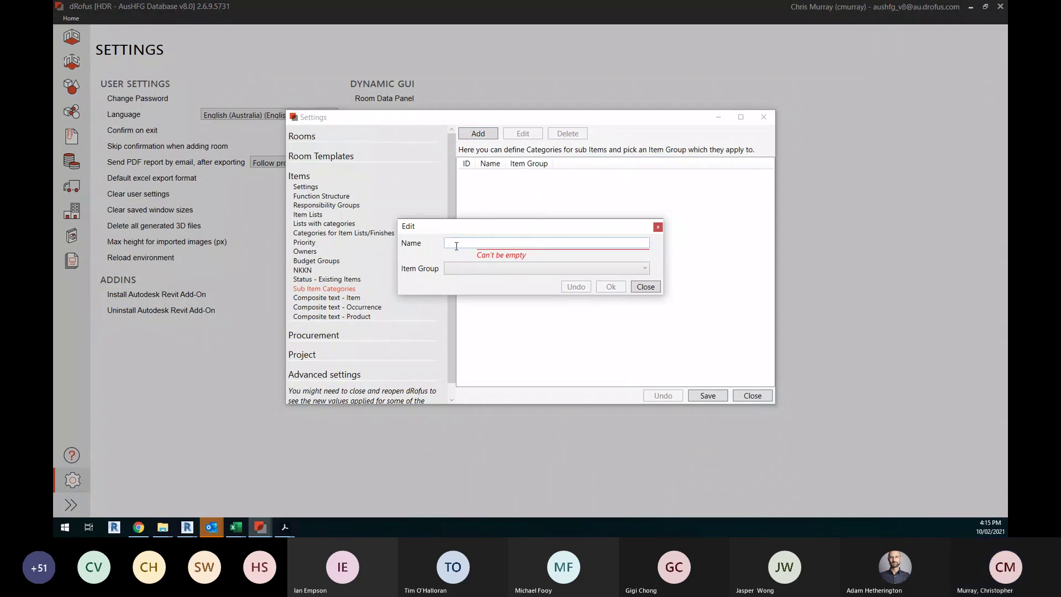
{"action": "left_click", "coordinate": [475, 271]}
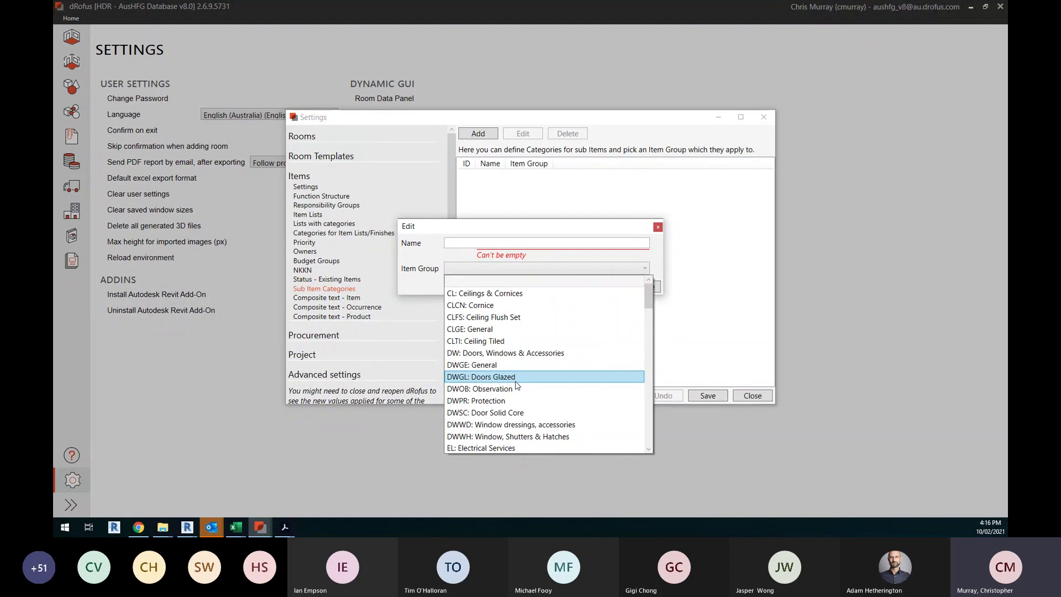
{"action": "key", "text": "Escape"}
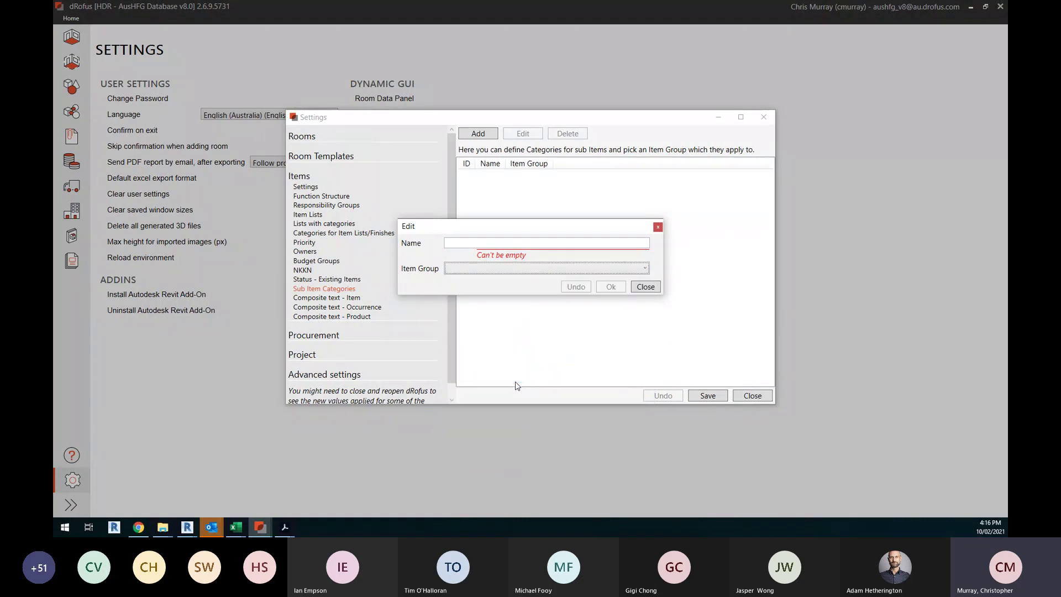
{"action": "key", "text": "Escape"}
{"action": "key", "text": "Escape"}
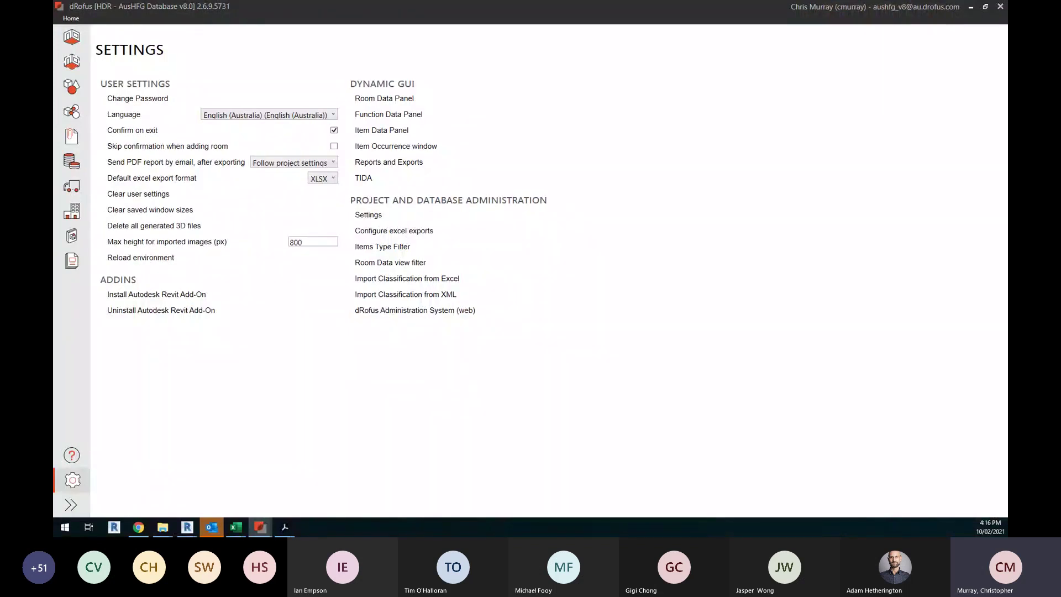
In Westmead, check FF - Fittings and Furniture sub-categories, select wardrobe FF-004330, widen Joinery Finish
{"action": "key", "text": "alt+Tab"}
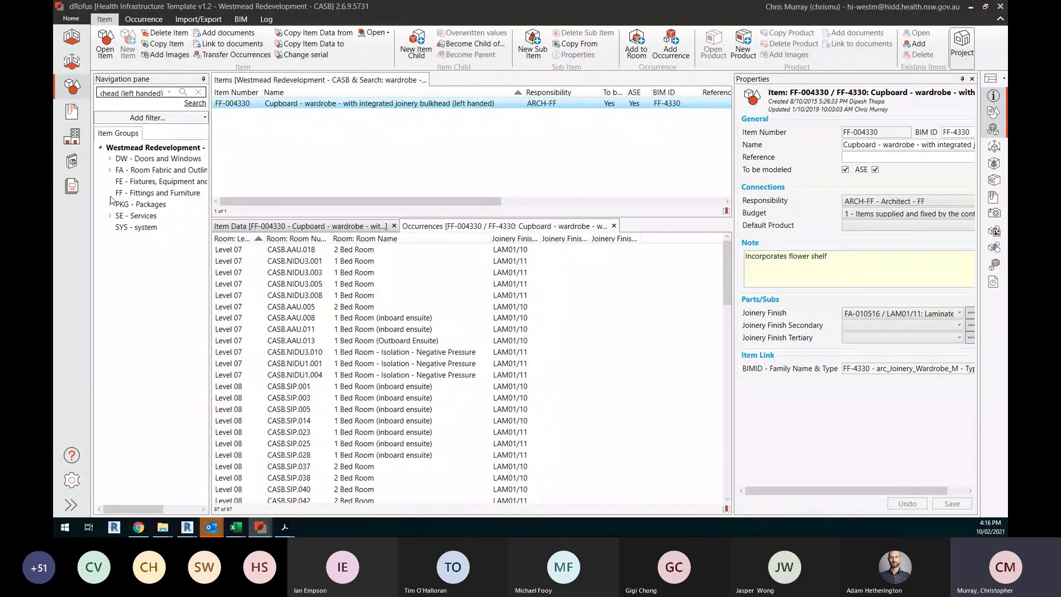
{"action": "left_click", "coordinate": [130, 193]}
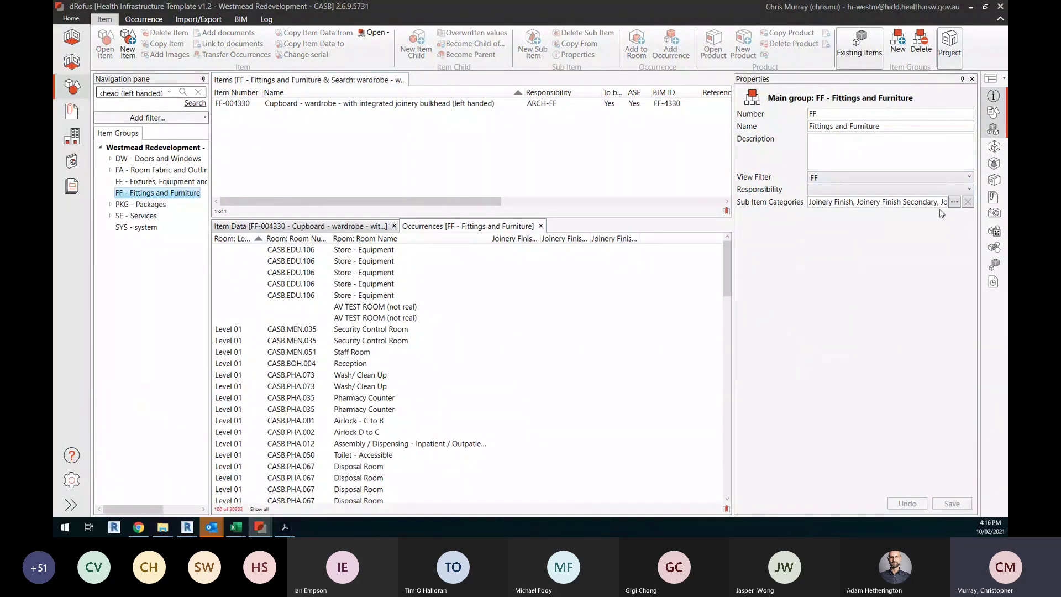
{"action": "left_click", "coordinate": [954, 203]}
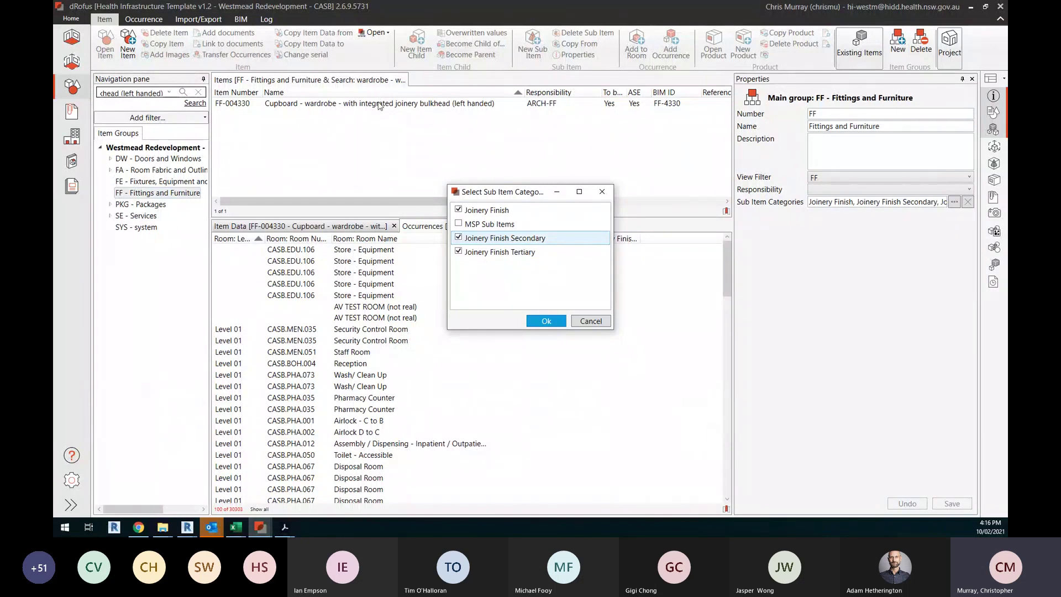
{"action": "left_click", "coordinate": [602, 191]}
{"action": "left_click", "coordinate": [424, 105]}
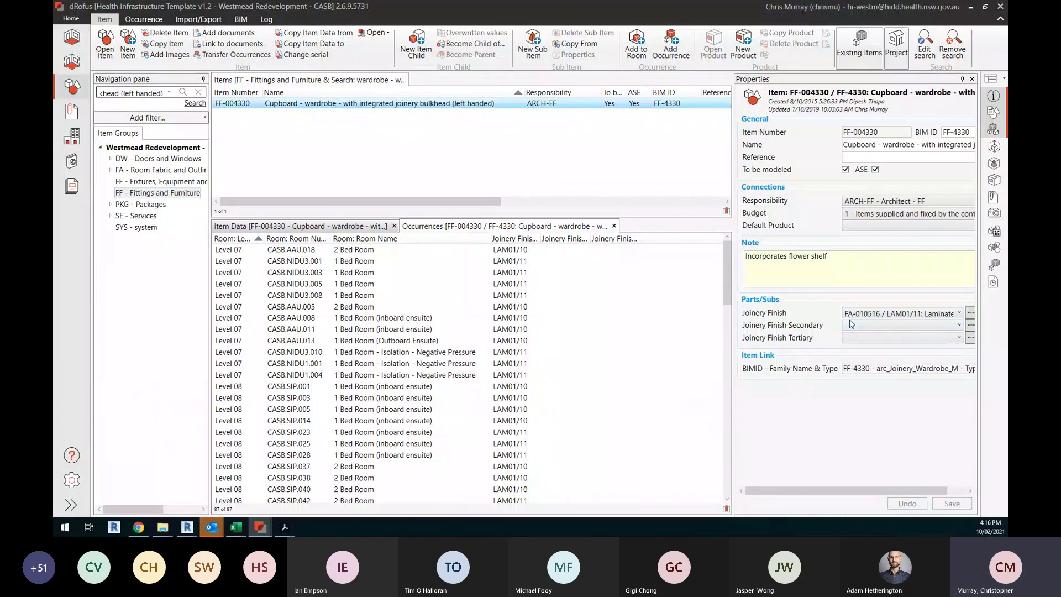
{"action": "left_click_drag", "start_coordinate": [540, 238], "coordinate": [587, 238]}
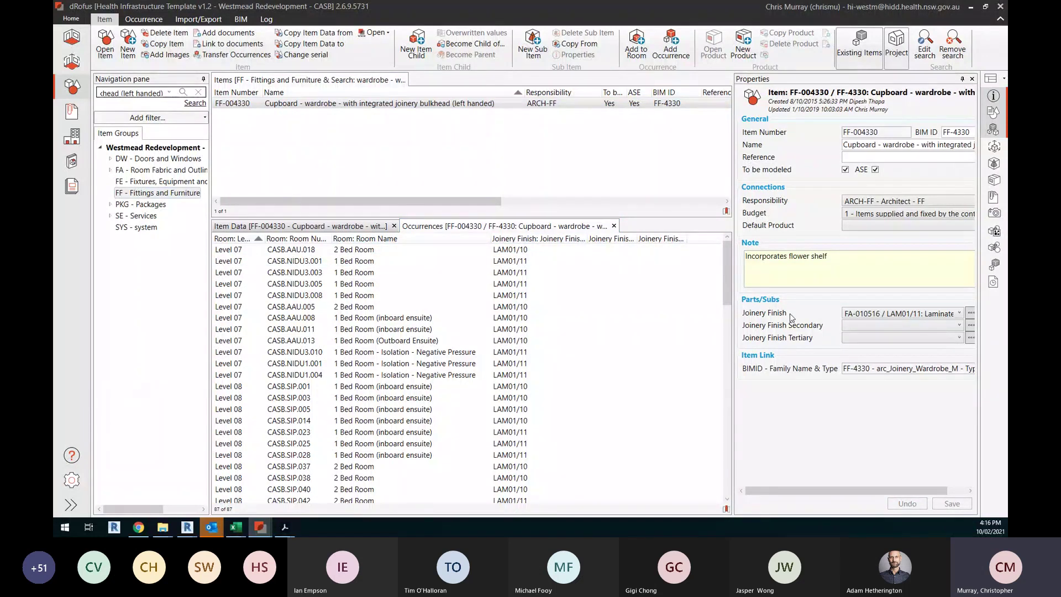
Choose the occurrence list's displayed columns, widening the label column to read full names
{"action": "left_click", "coordinate": [724, 508]}
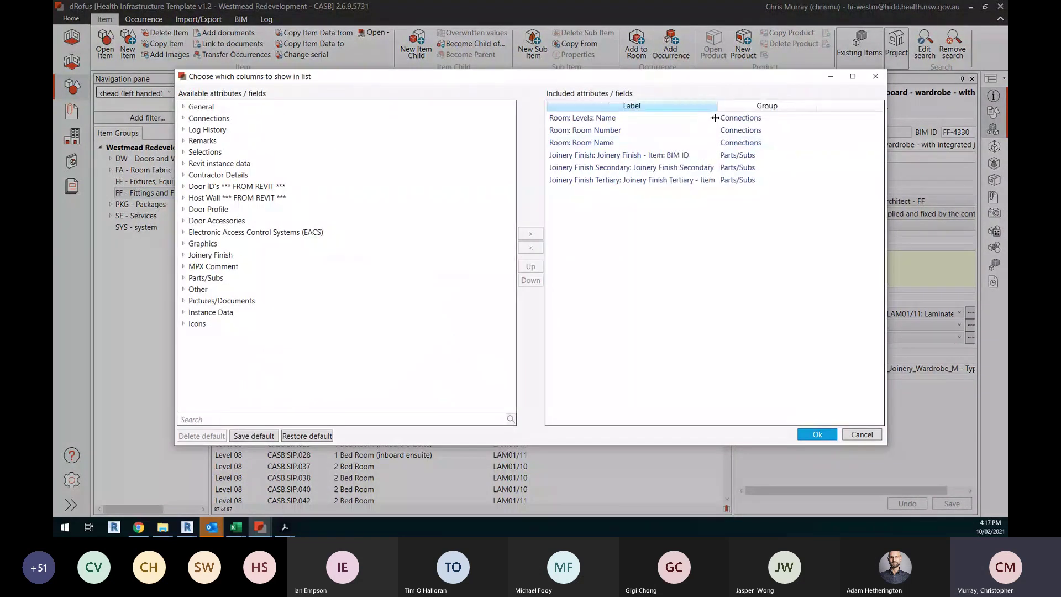
{"action": "left_click_drag", "start_coordinate": [724, 125], "coordinate": [778, 210]}
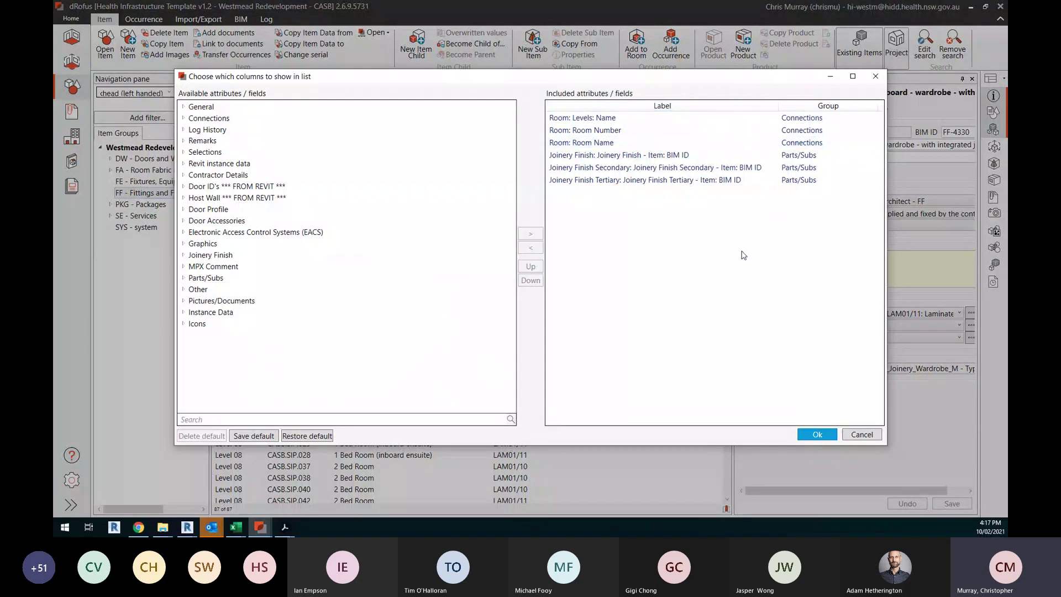
{"action": "key", "text": "Return"}
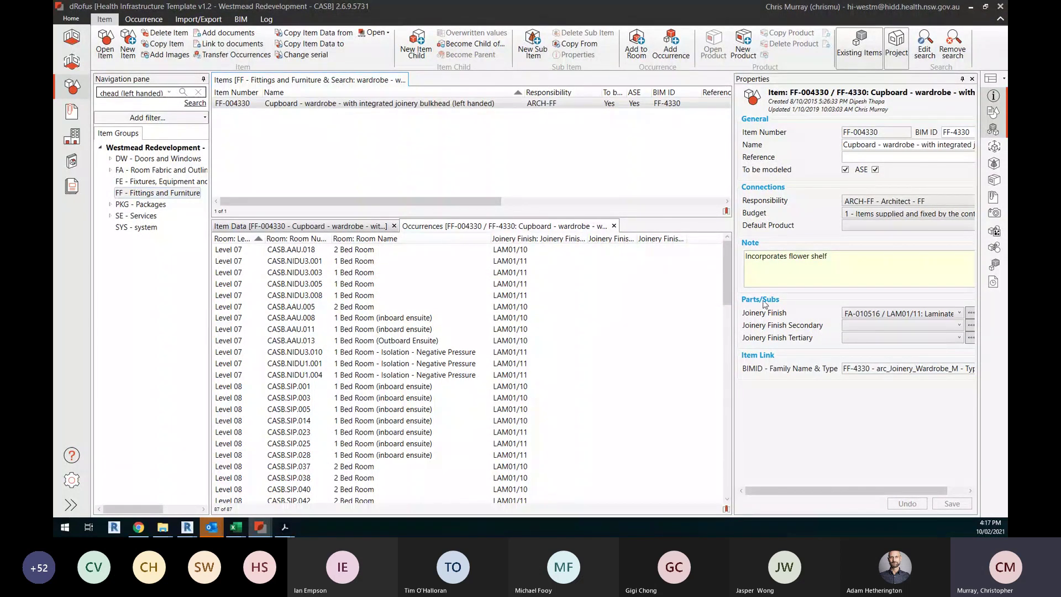
Show the CASB.AAU.005 occurrence's properties with Joinery Finish LAM01/10 Laminate - Feature
{"action": "left_click_drag", "start_coordinate": [733, 304], "coordinate": [624, 304]}
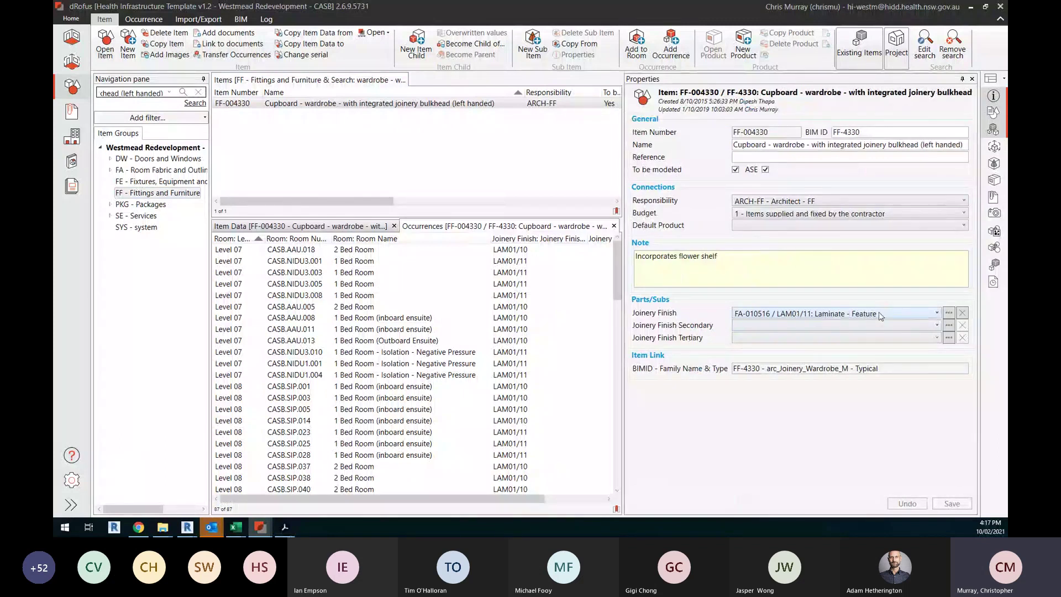
{"action": "left_click", "coordinate": [581, 308]}
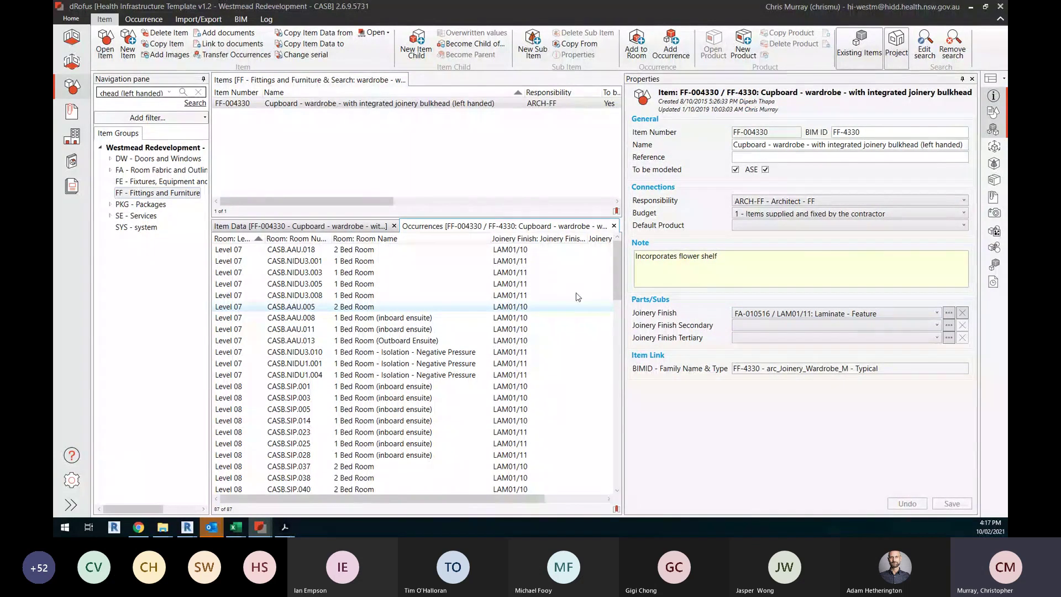
{"action": "left_click", "coordinate": [573, 285]}
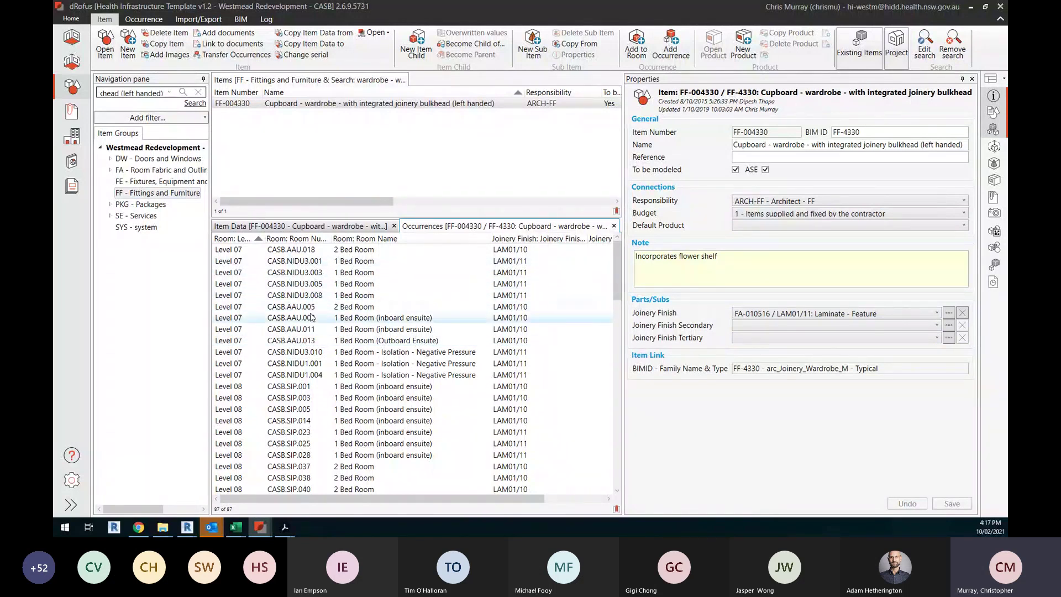
{"action": "left_click", "coordinate": [408, 309]}
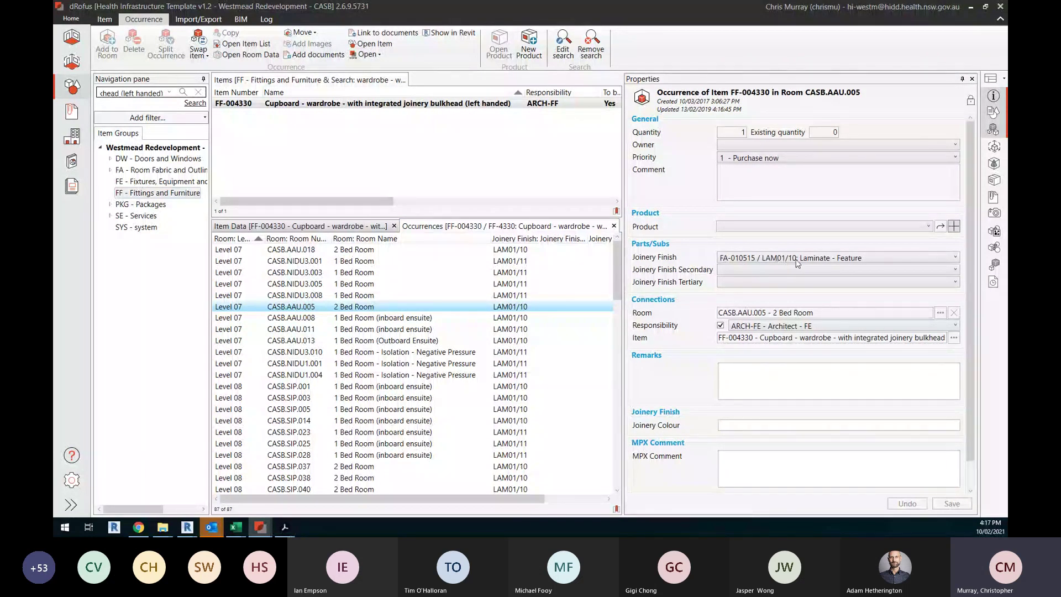
Open the CASB - FFE Schedule *NEW* export from Excel Exports > Project Exports
{"action": "left_click", "coordinate": [84, 190]}
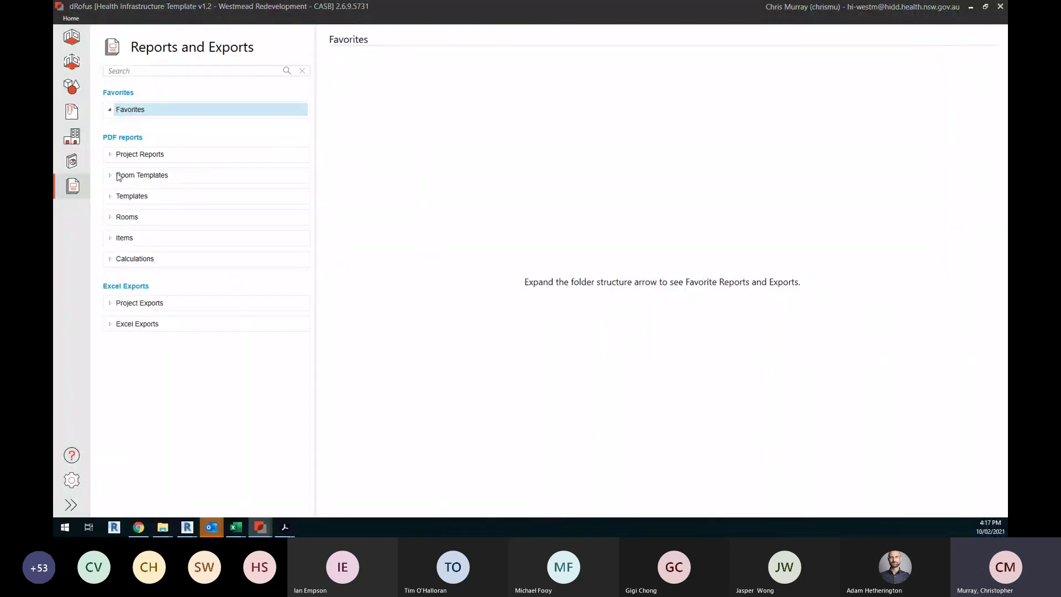
{"action": "left_click", "coordinate": [110, 304]}
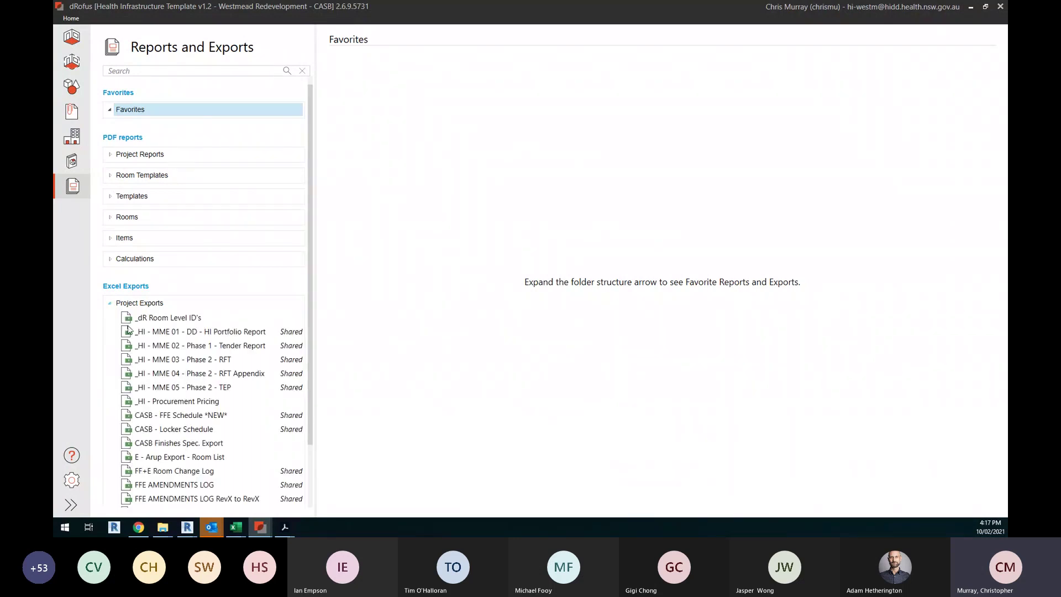
{"action": "scroll", "coordinate": [138, 343], "scroll_direction": "down", "scroll_amount": 1}
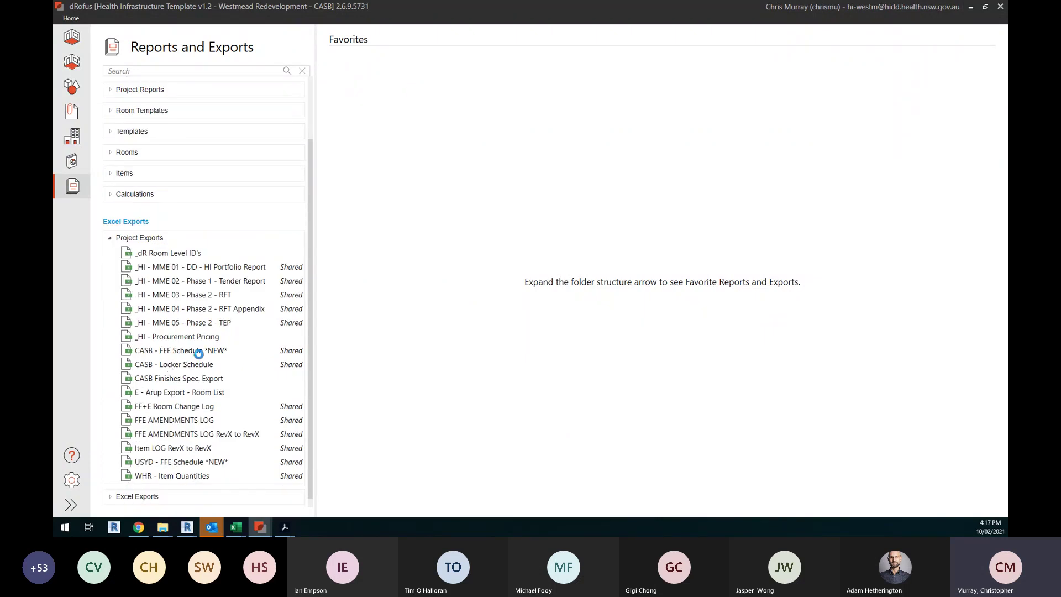
{"action": "left_click", "coordinate": [200, 353]}
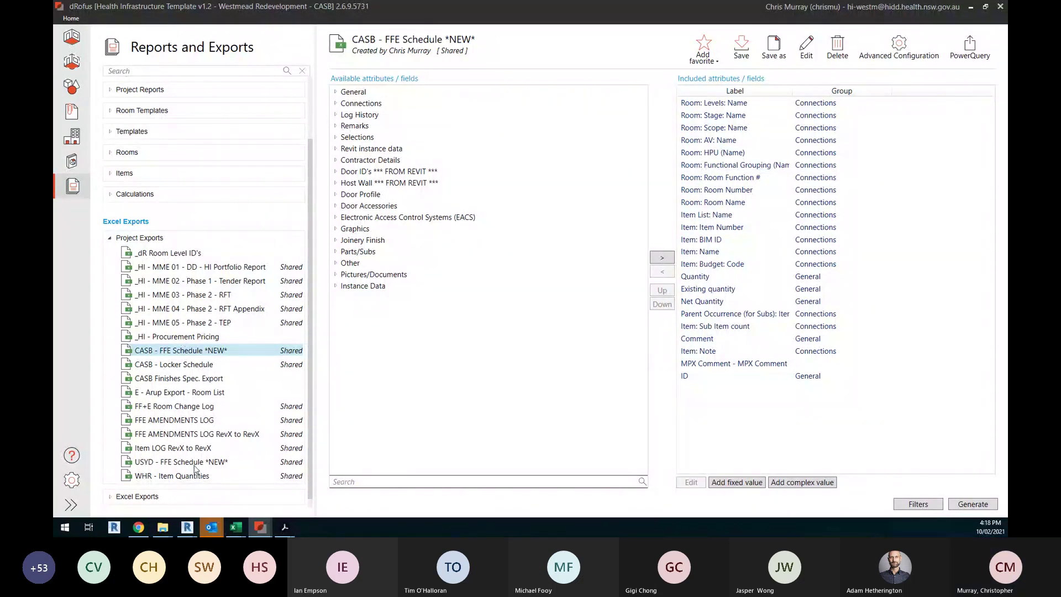
Return to the project window and select the USYD - FFE Schedule *NEW* export instead
{"action": "left_click", "coordinate": [971, 7]}
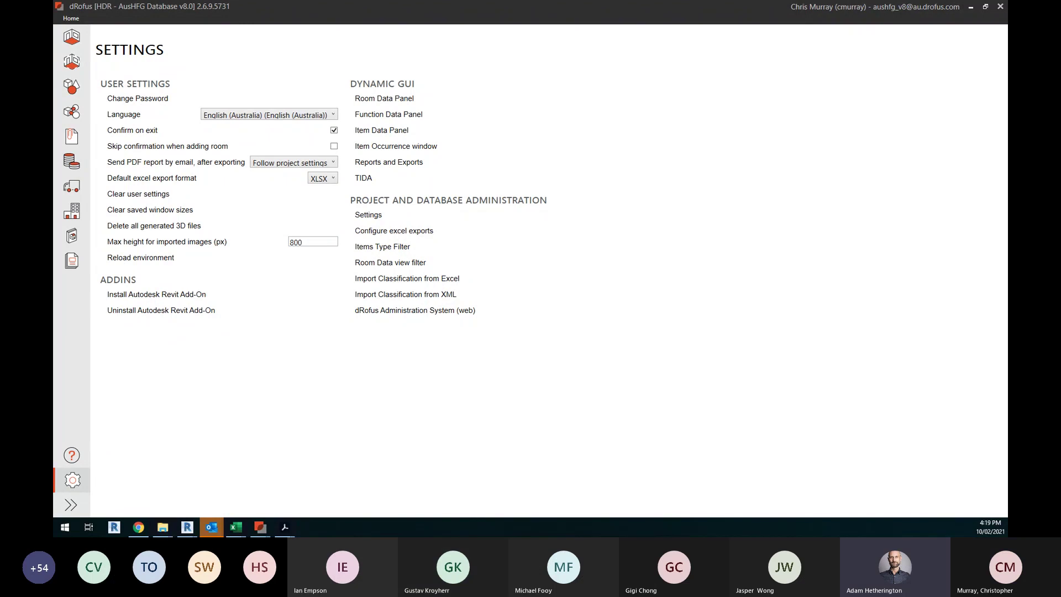
{"action": "key", "text": "alt+Tab"}
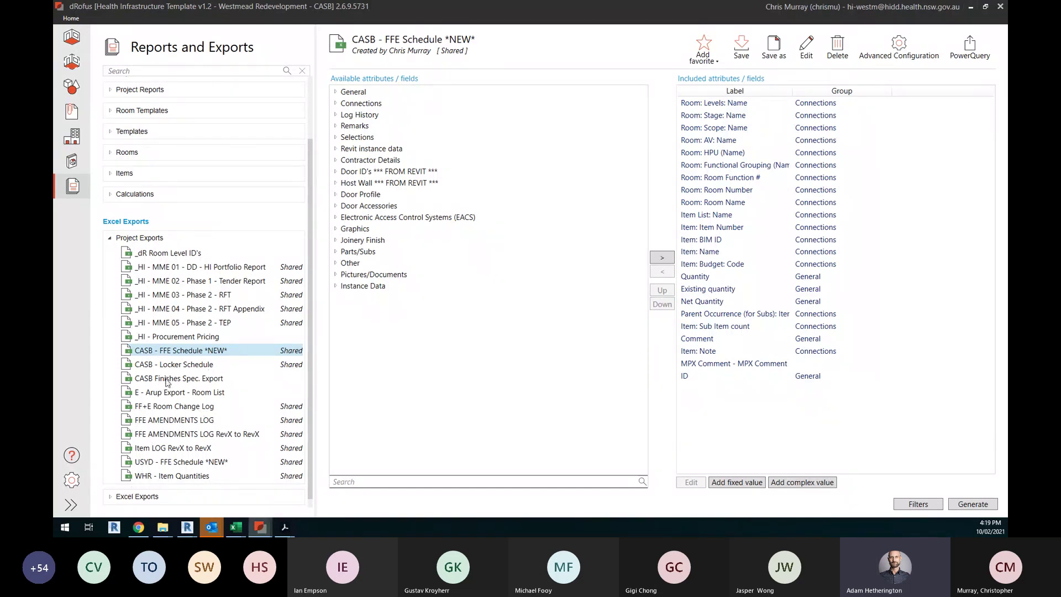
{"action": "left_click", "coordinate": [186, 476]}
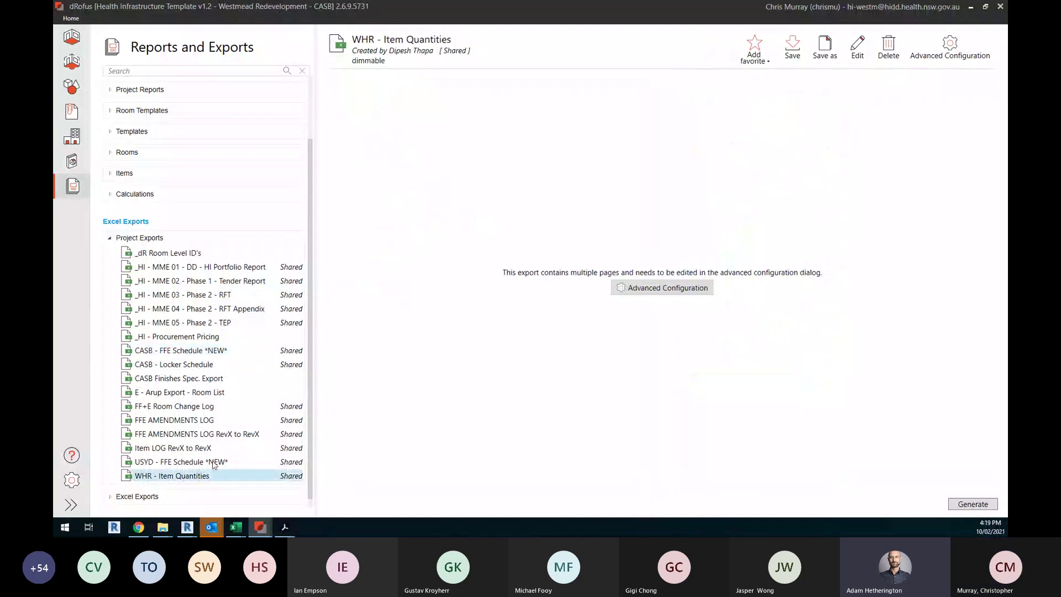
{"action": "key", "text": "Up"}
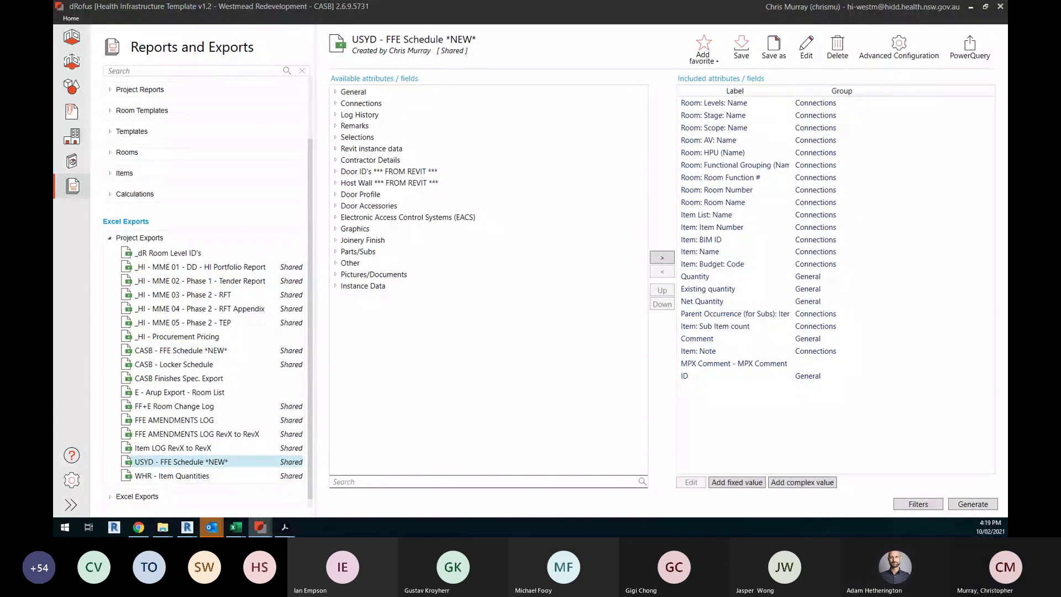
In New Dunedin Hospital, browse Project Exports > HDR folders, including Items in Rooms Schedule and Beta
{"action": "key", "text": "alt+Tab"}
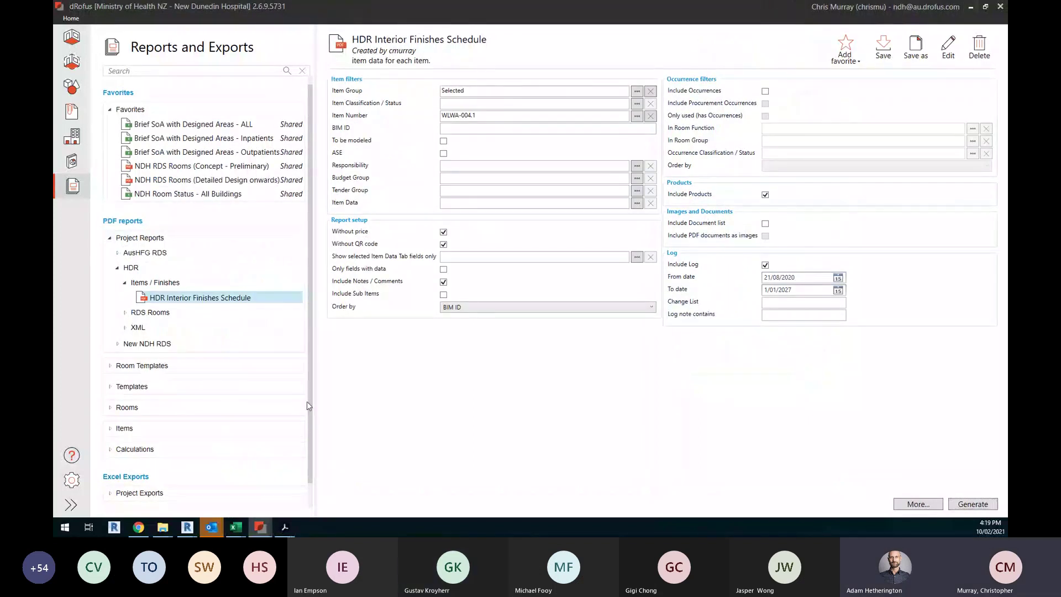
{"action": "scroll", "coordinate": [110, 411], "scroll_direction": "down", "scroll_amount": 1}
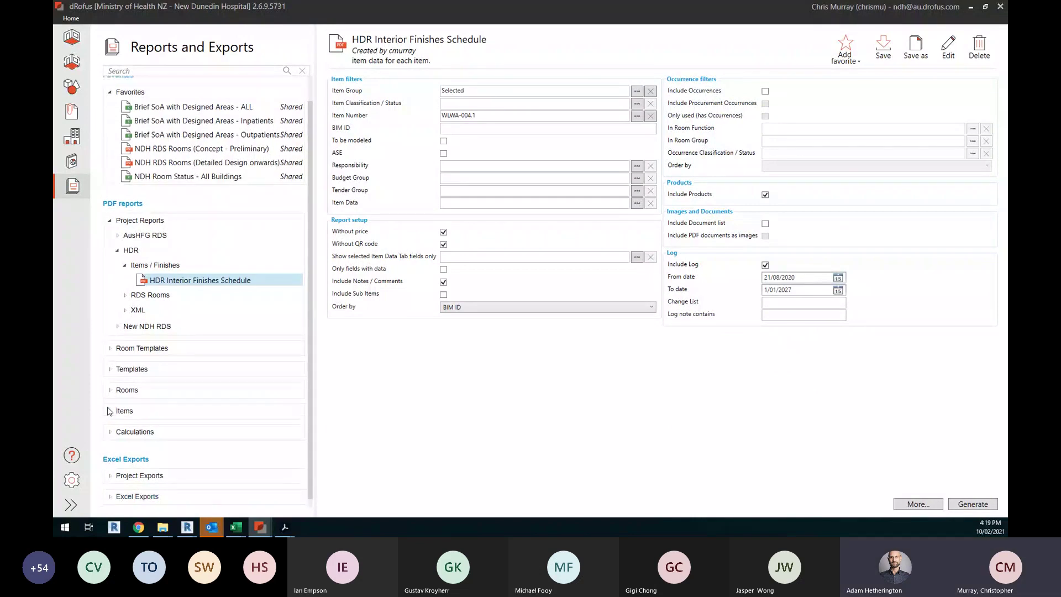
{"action": "left_click", "coordinate": [110, 476]}
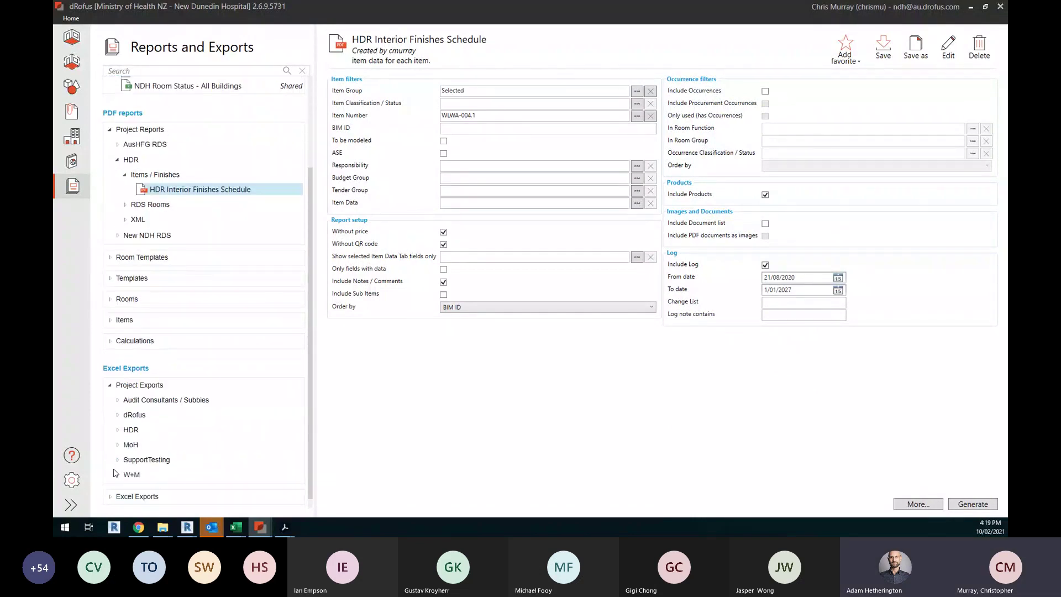
{"action": "left_click", "coordinate": [117, 431]}
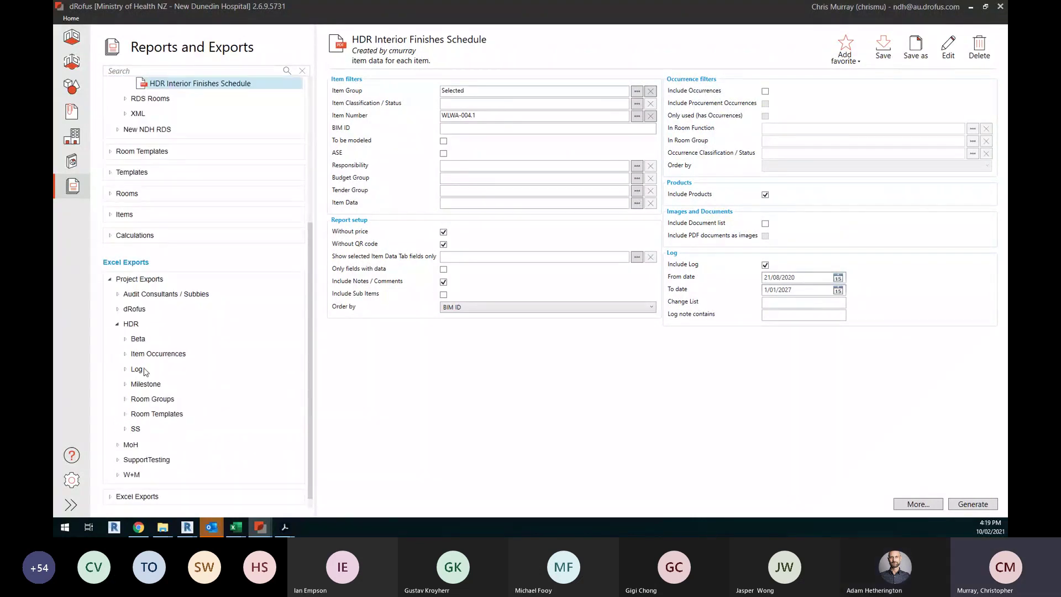
{"action": "left_click", "coordinate": [126, 354]}
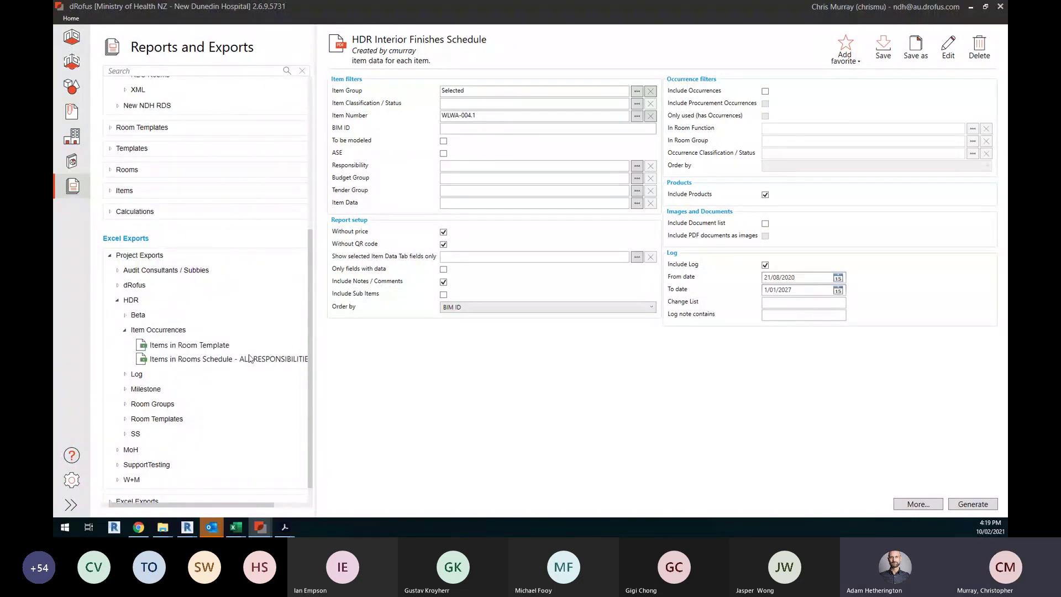
{"action": "left_click", "coordinate": [221, 358]}
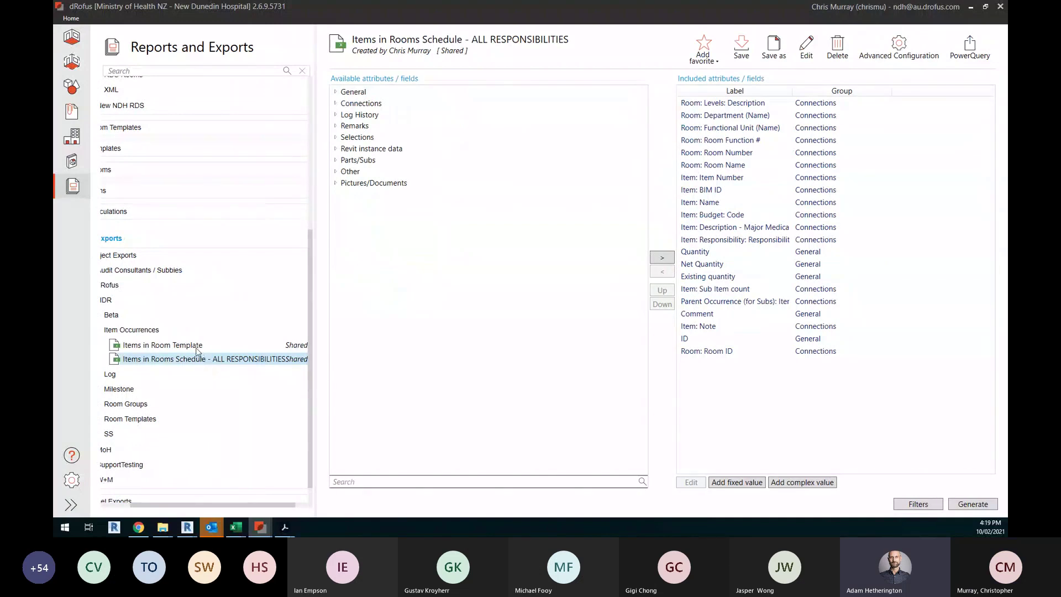
{"action": "left_click_drag", "start_coordinate": [175, 505], "coordinate": [153, 506]}
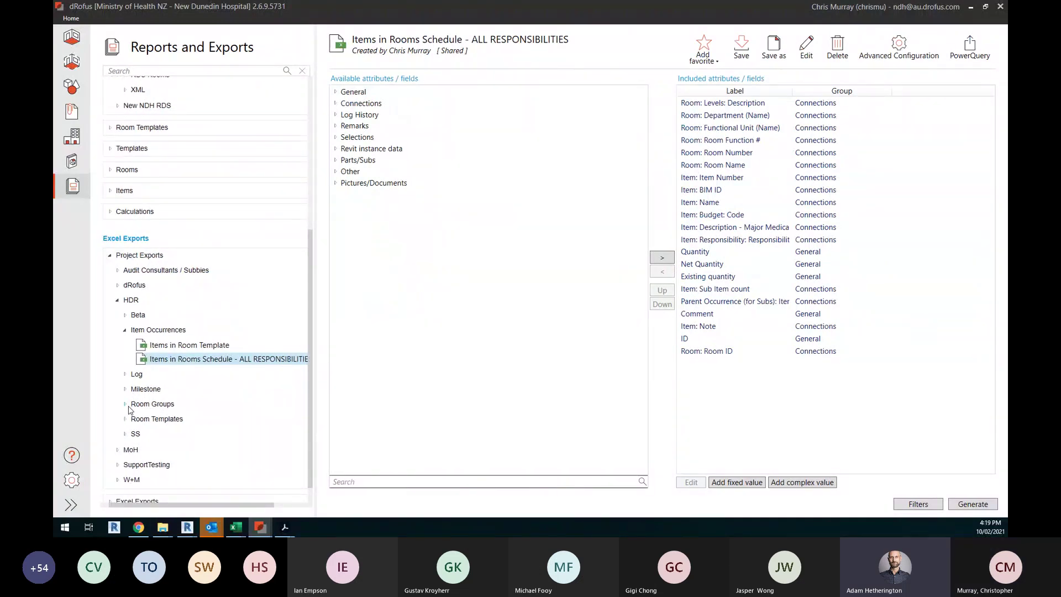
{"action": "left_click", "coordinate": [124, 316]}
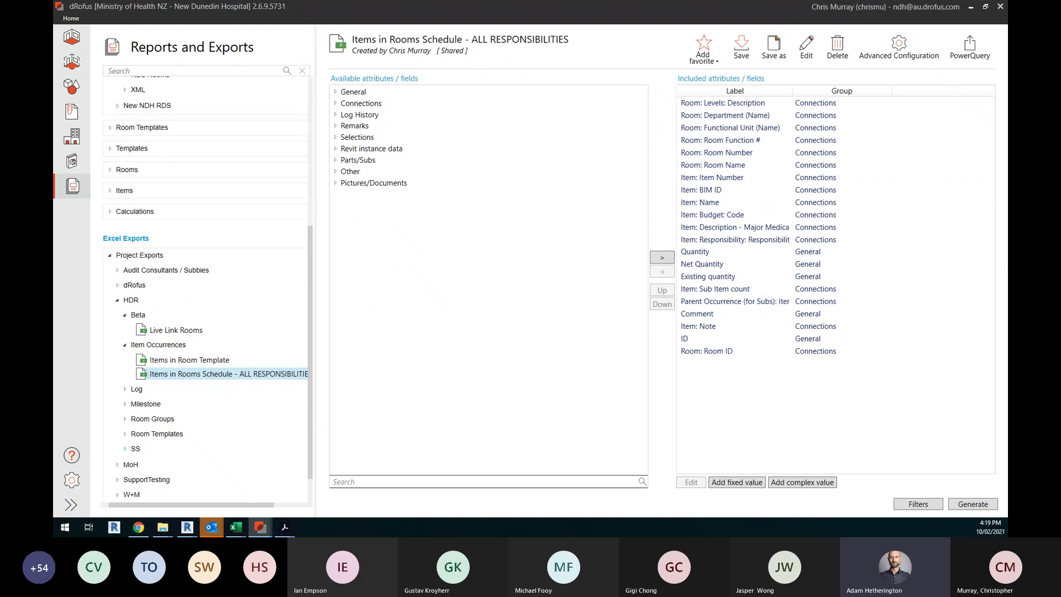
{"action": "scroll", "coordinate": [204, 291], "scroll_direction": "right", "scroll_amount": 1}
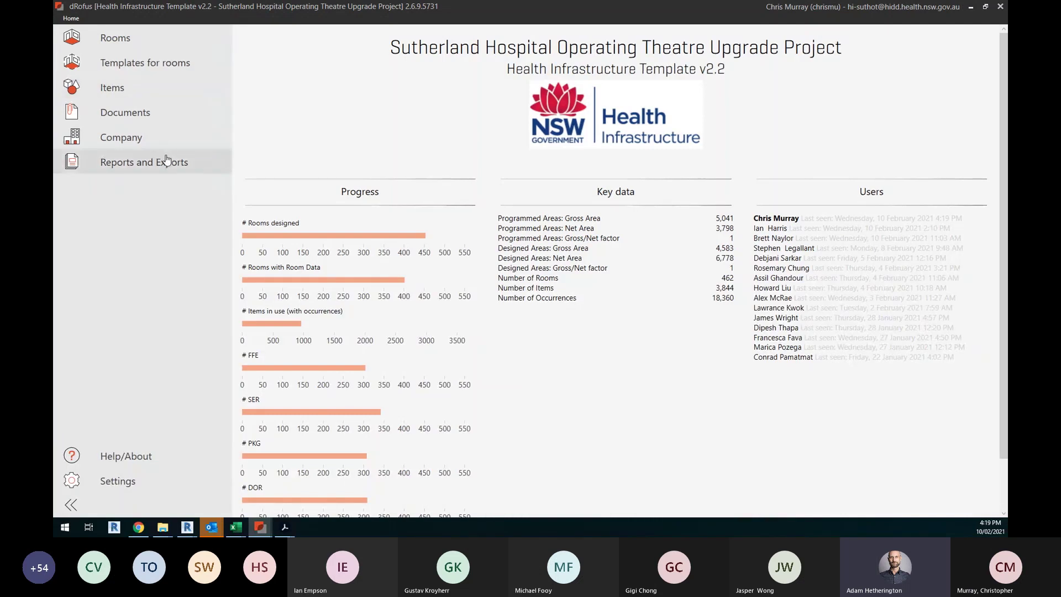
Generate HDR - *NEW* Combined FF&E and Joinery in Rooms Schedule from Project Exports > HDR > FFE
{"action": "left_click", "coordinate": [166, 159]}
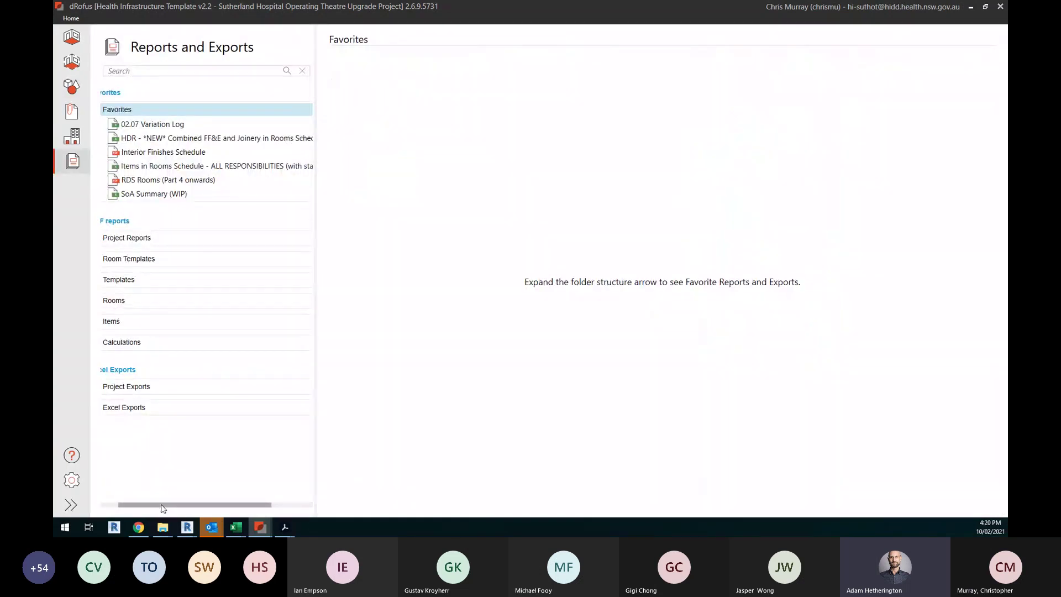
{"action": "left_click", "coordinate": [109, 387]}
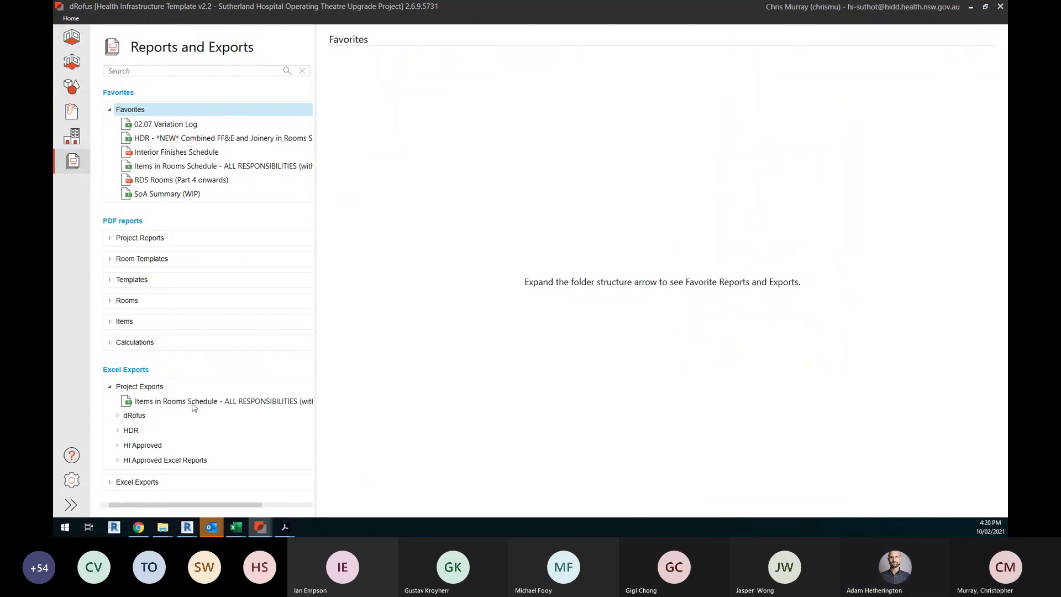
{"action": "left_click", "coordinate": [117, 430]}
{"action": "scroll", "coordinate": [148, 427], "scroll_direction": "down", "scroll_amount": 3}
{"action": "left_click", "coordinate": [134, 395]}
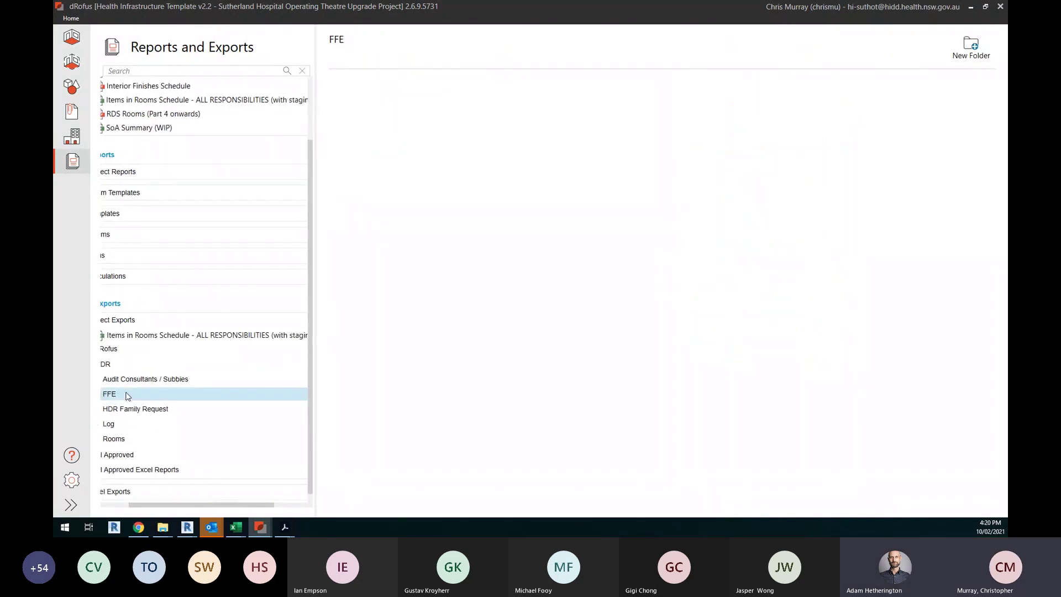
{"action": "left_click_drag", "start_coordinate": [188, 505], "coordinate": [140, 491]}
{"action": "left_click", "coordinate": [126, 395]}
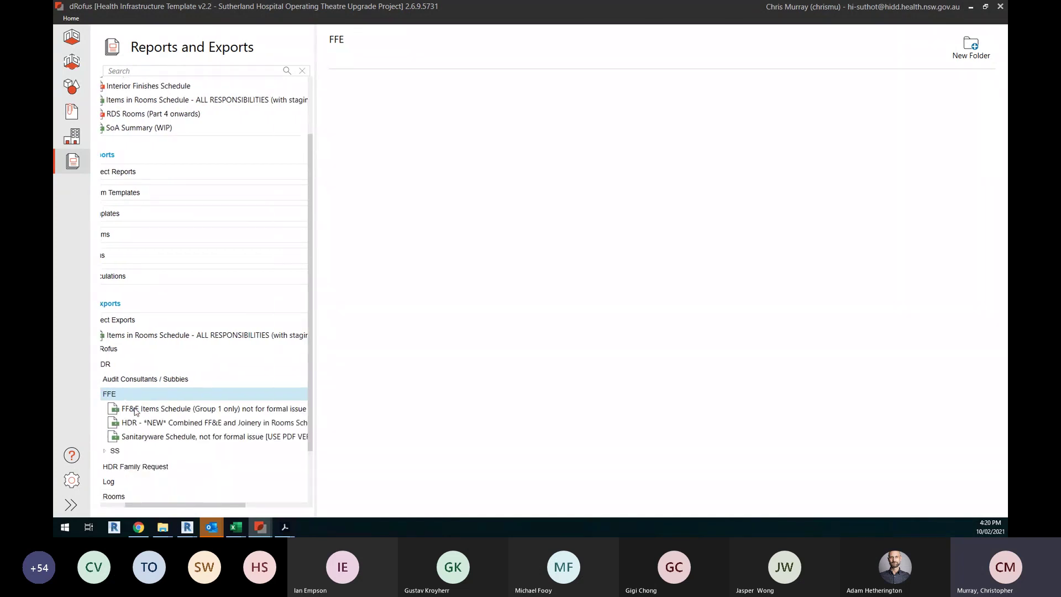
{"action": "left_click_drag", "start_coordinate": [313, 325], "coordinate": [438, 325]}
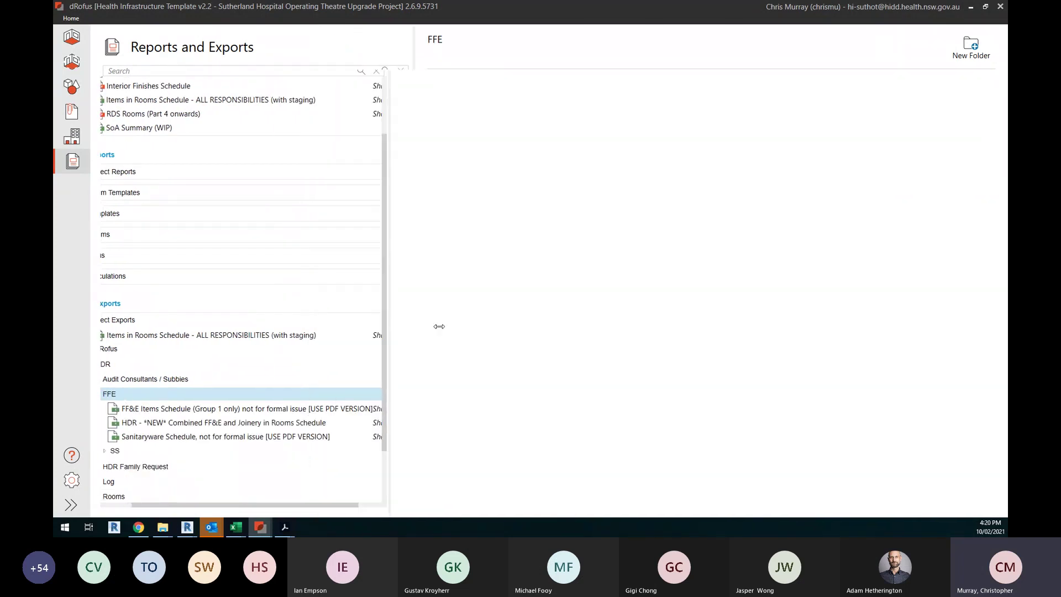
{"action": "left_click", "coordinate": [227, 422]}
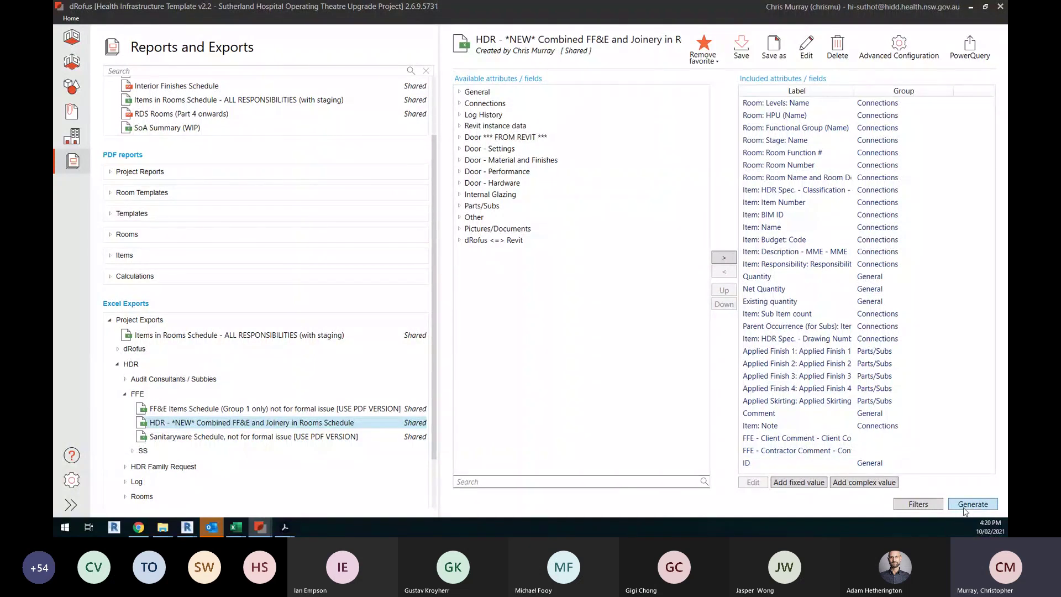
{"action": "left_click", "coordinate": [965, 510]}
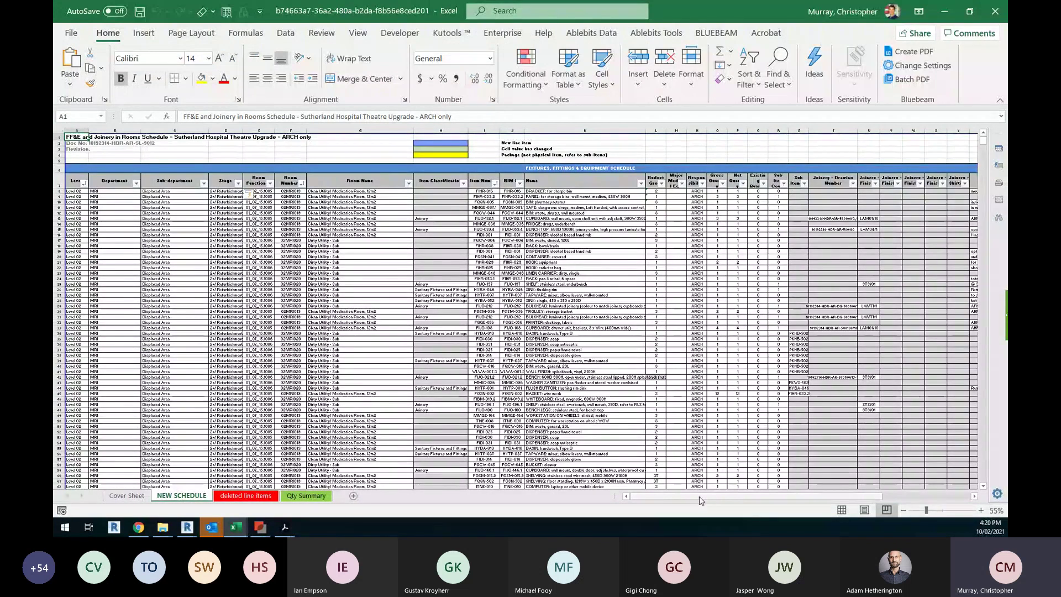
{"action": "left_click_drag", "start_coordinate": [710, 500], "coordinate": [745, 503]}
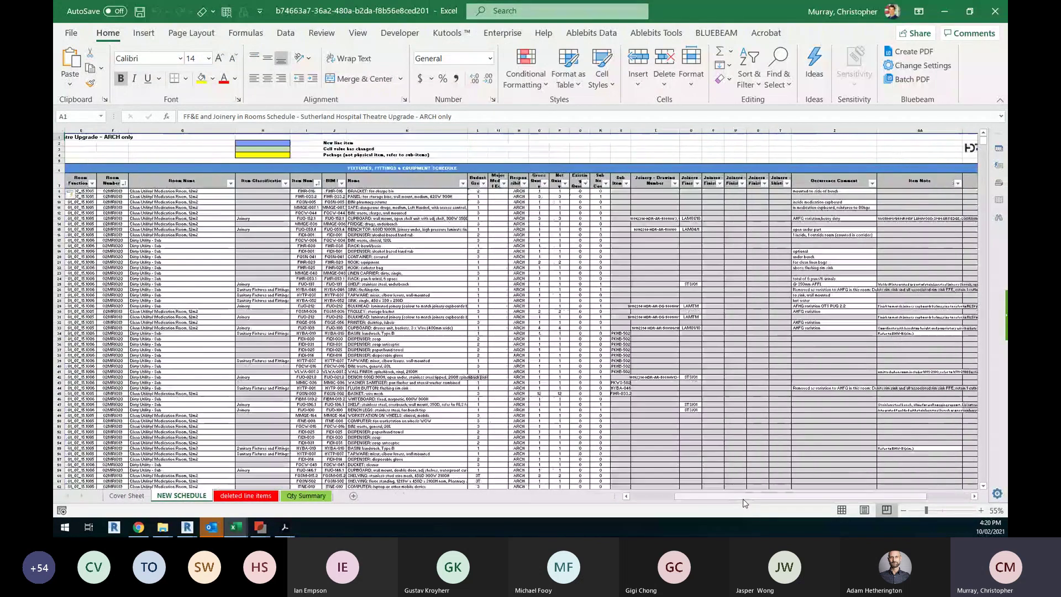
{"action": "left_click", "coordinate": [691, 131]}
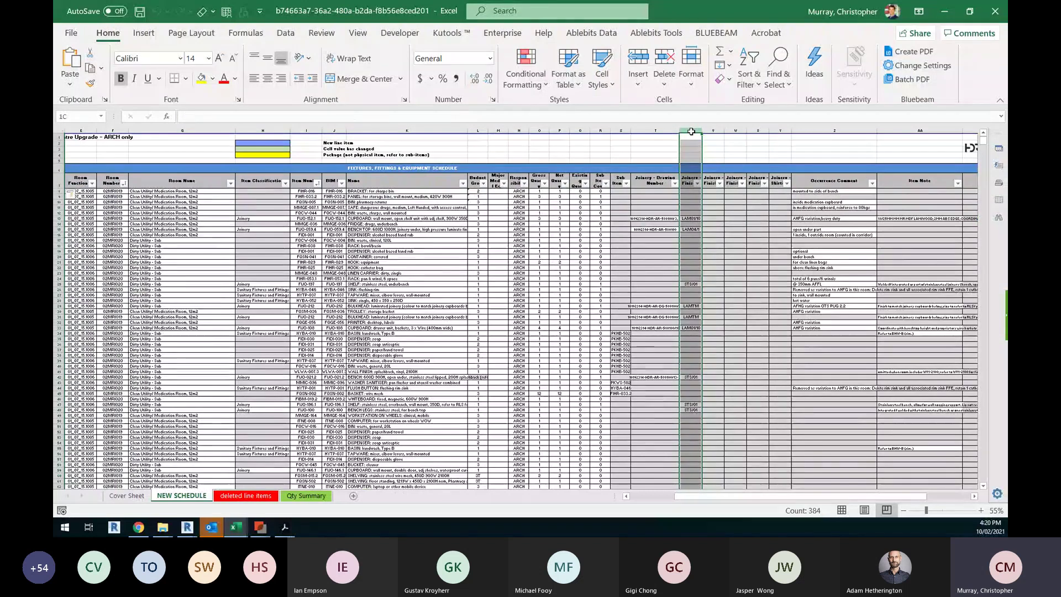
{"action": "left_click_drag", "start_coordinate": [691, 131], "coordinate": [780, 131]}
{"action": "scroll", "coordinate": [654, 268], "scroll_direction": "up", "scroll_amount": 2, "text": "ctrl"}
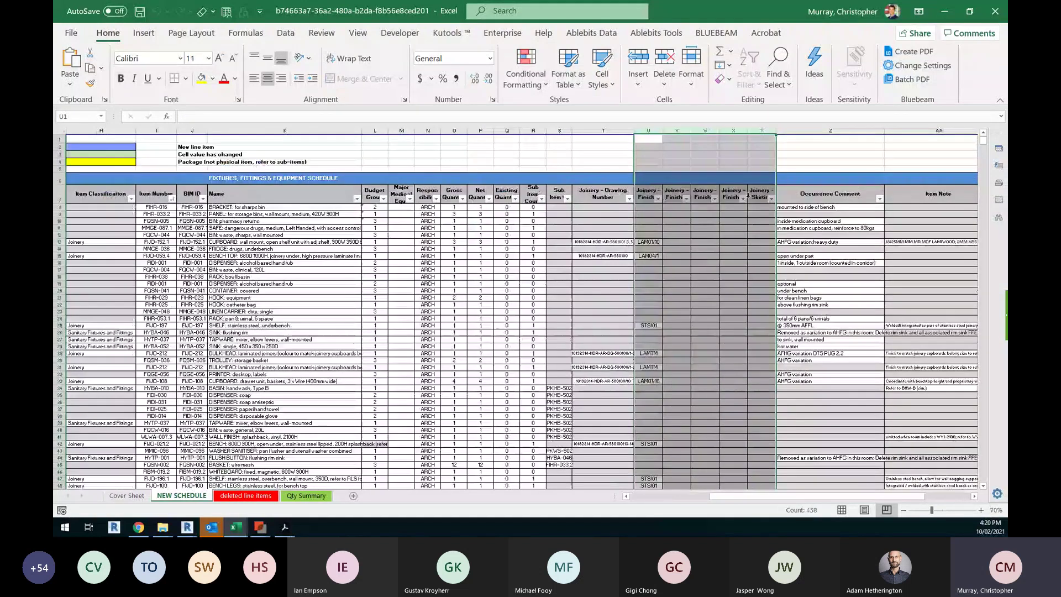
{"action": "left_click_drag", "start_coordinate": [654, 268], "coordinate": [464, 262]}
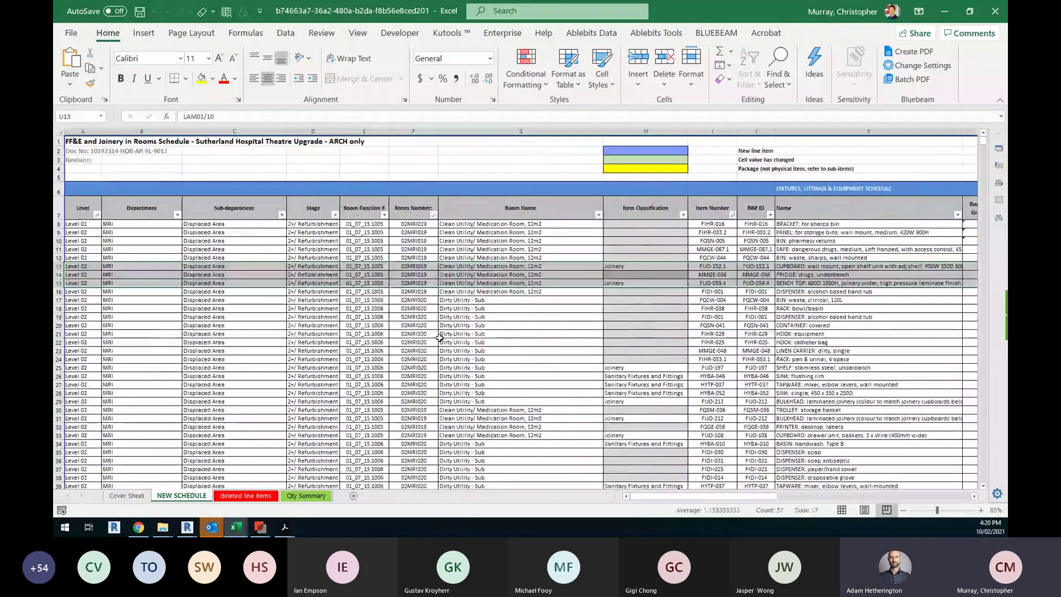
{"action": "scroll", "coordinate": [439, 337], "scroll_direction": "up", "scroll_amount": 2, "text": "ctrl"}
{"action": "key", "text": "Tab"}
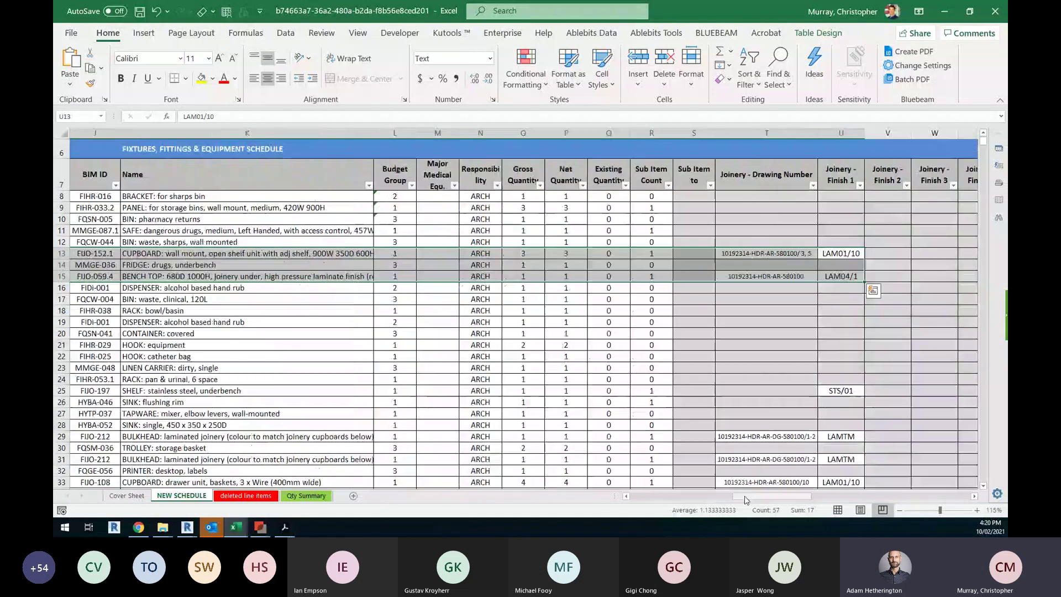
{"action": "scroll", "coordinate": [914, 229], "scroll_direction": "up", "scroll_amount": 2}
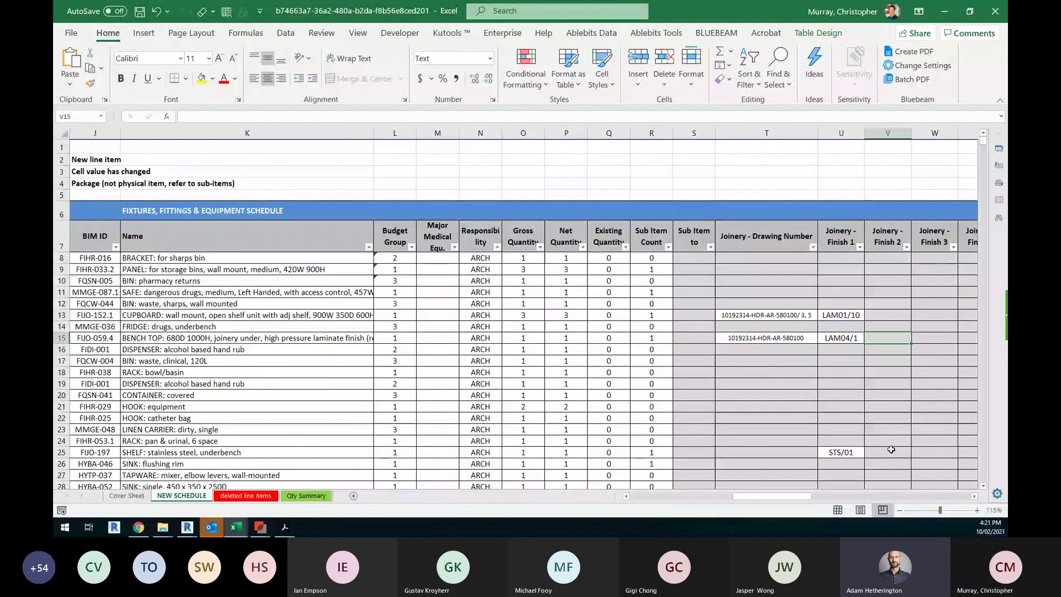
{"action": "scroll", "coordinate": [719, 422], "scroll_direction": "right", "scroll_amount": 3}
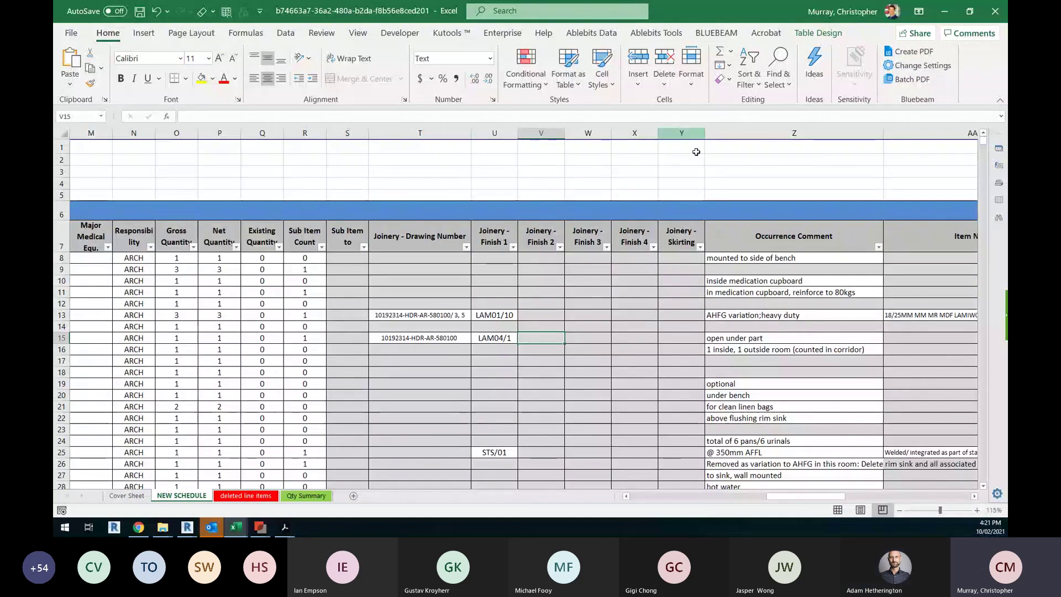
{"action": "left_click", "coordinate": [682, 241]}
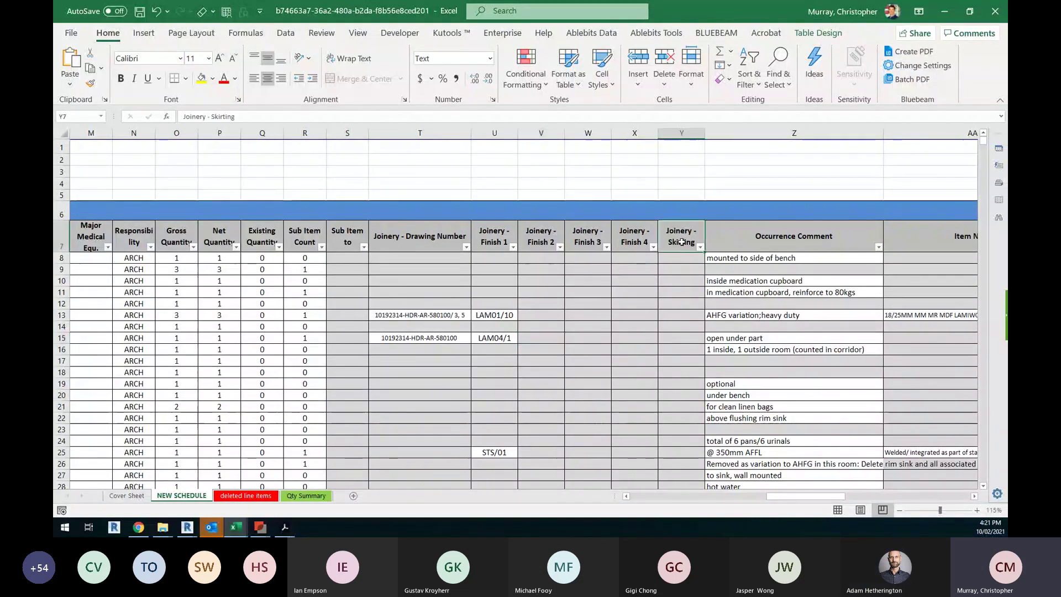
{"action": "scroll", "coordinate": [581, 417], "scroll_direction": "down", "scroll_amount": 2}
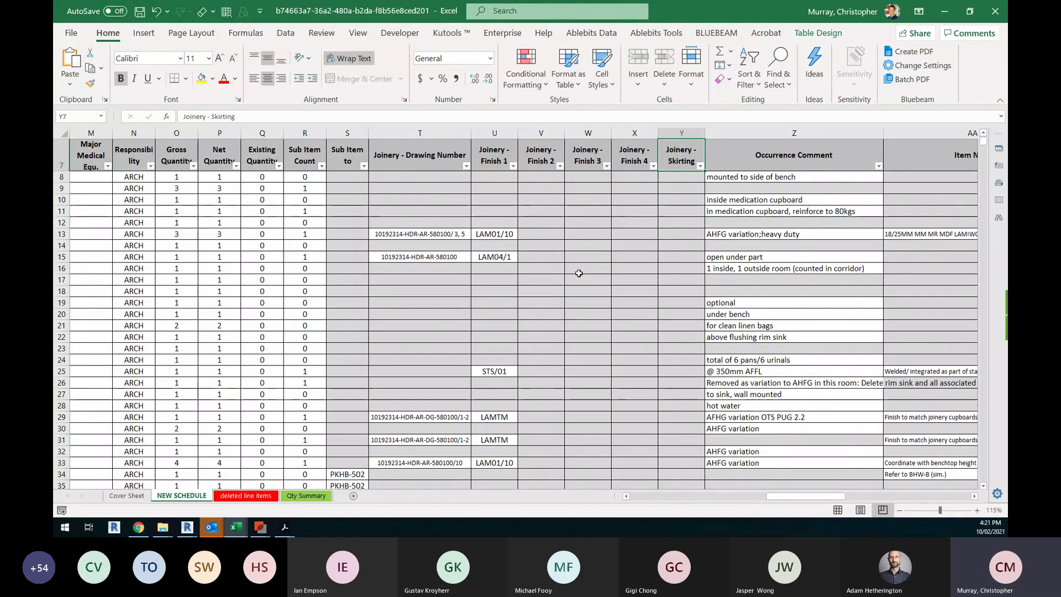
{"action": "scroll", "coordinate": [579, 271], "scroll_direction": "up", "scroll_amount": 1}
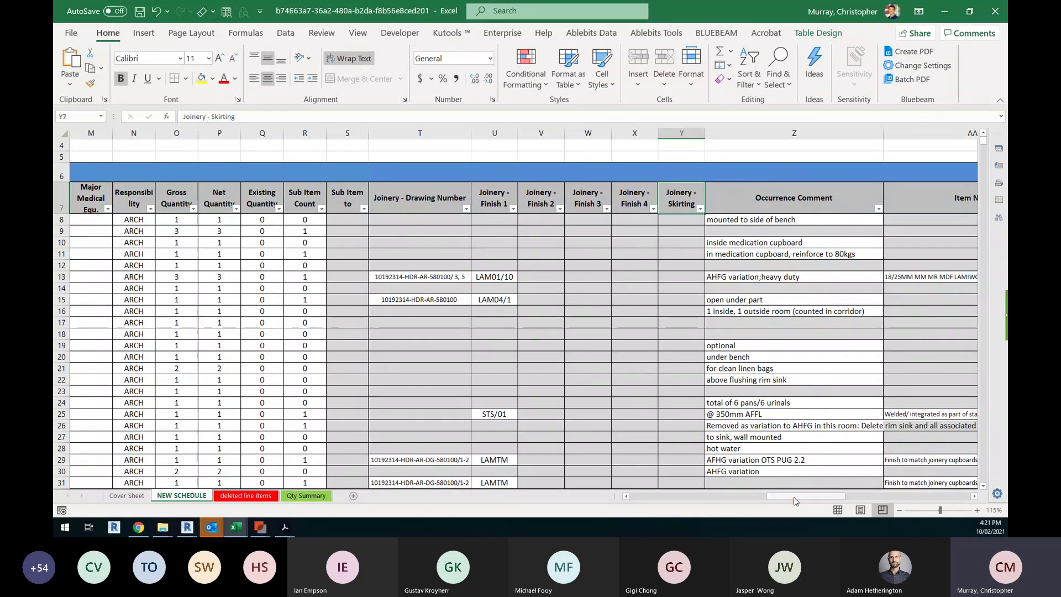
{"action": "left_click_drag", "start_coordinate": [795, 502], "coordinate": [732, 501]}
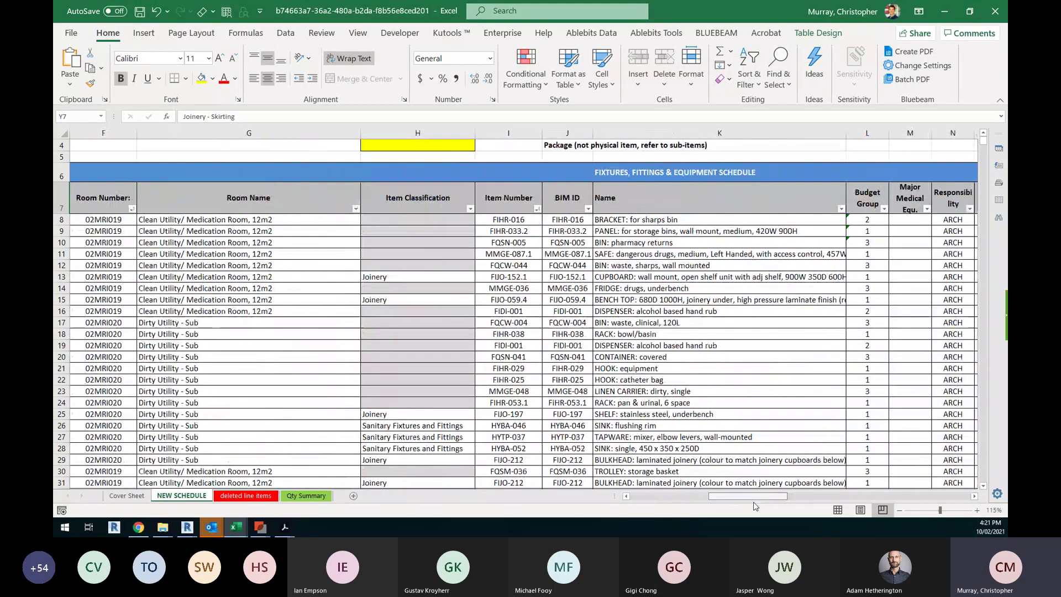
{"action": "scroll", "coordinate": [651, 409], "scroll_direction": "down", "scroll_amount": 2, "text": "ctrl"}
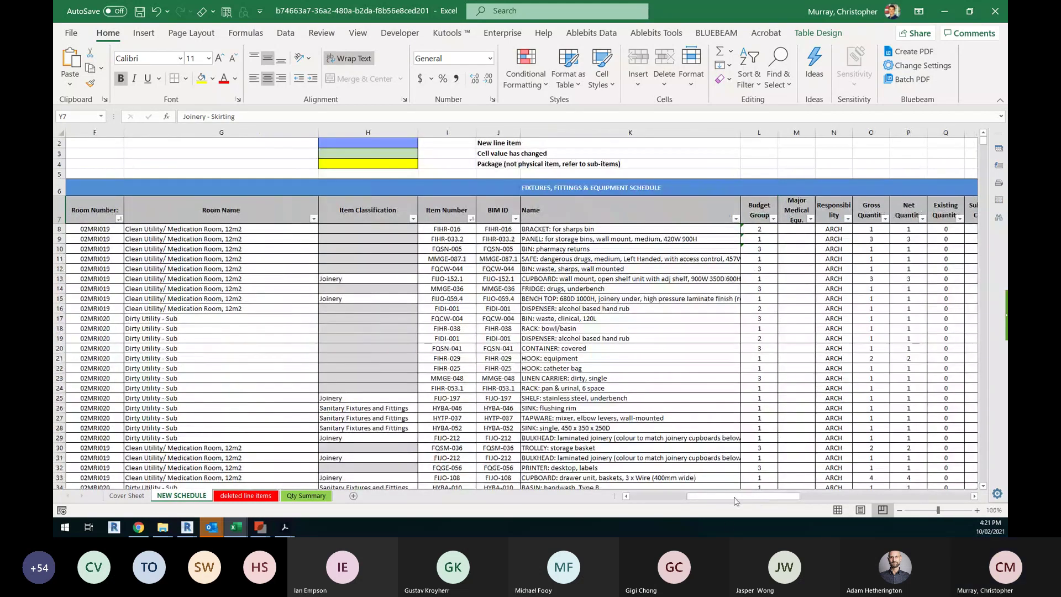
{"action": "left_click_drag", "start_coordinate": [735, 498], "coordinate": [816, 495]}
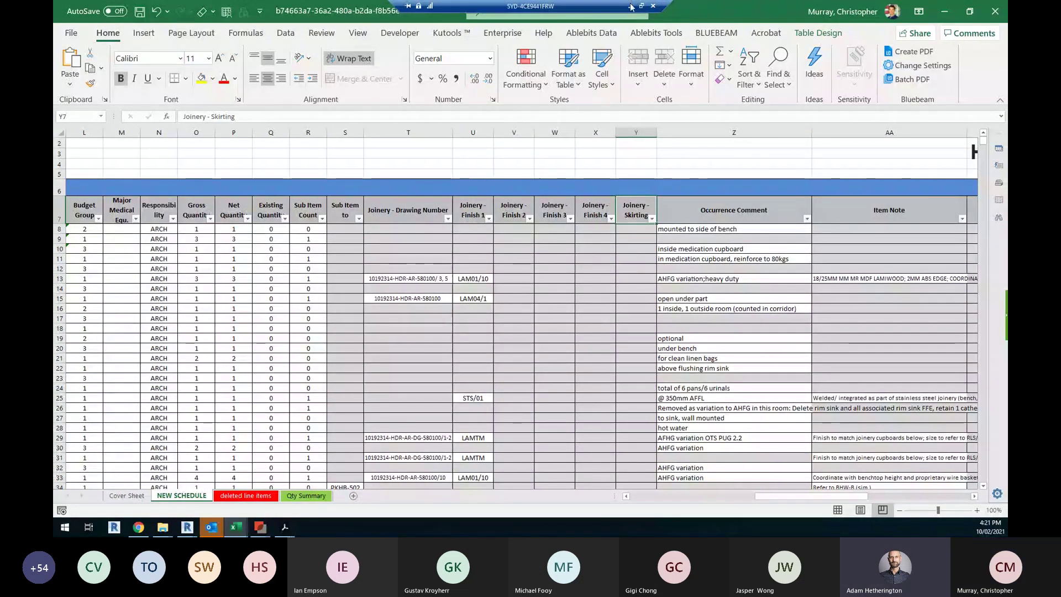
Minimize the remote Excel session and stop presenting to reveal the Level 02 Zone 4 finishes PDF
{"action": "left_click", "coordinate": [631, 6]}
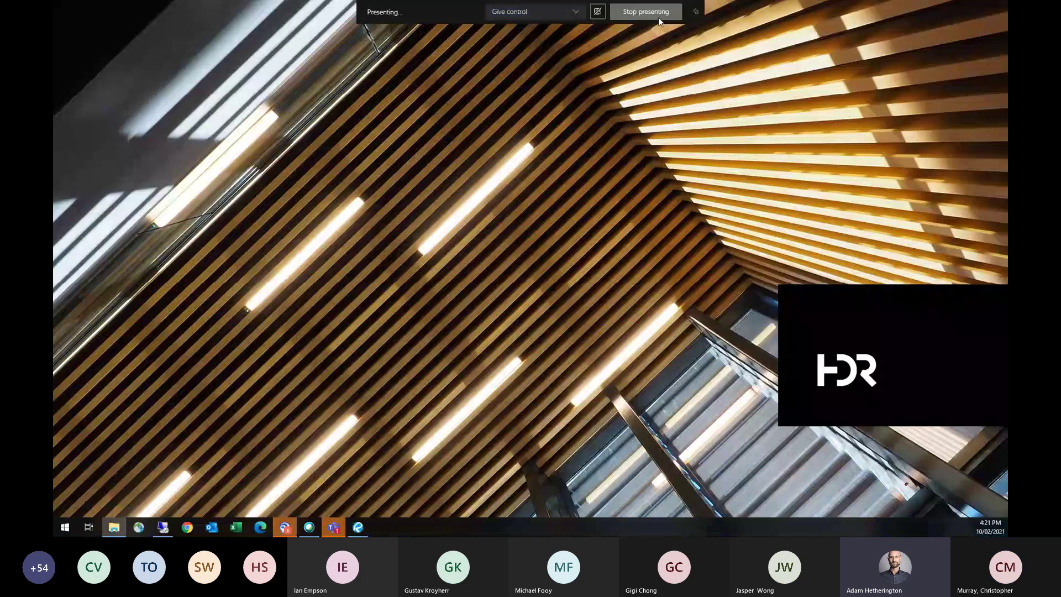
{"action": "left_click", "coordinate": [658, 18]}
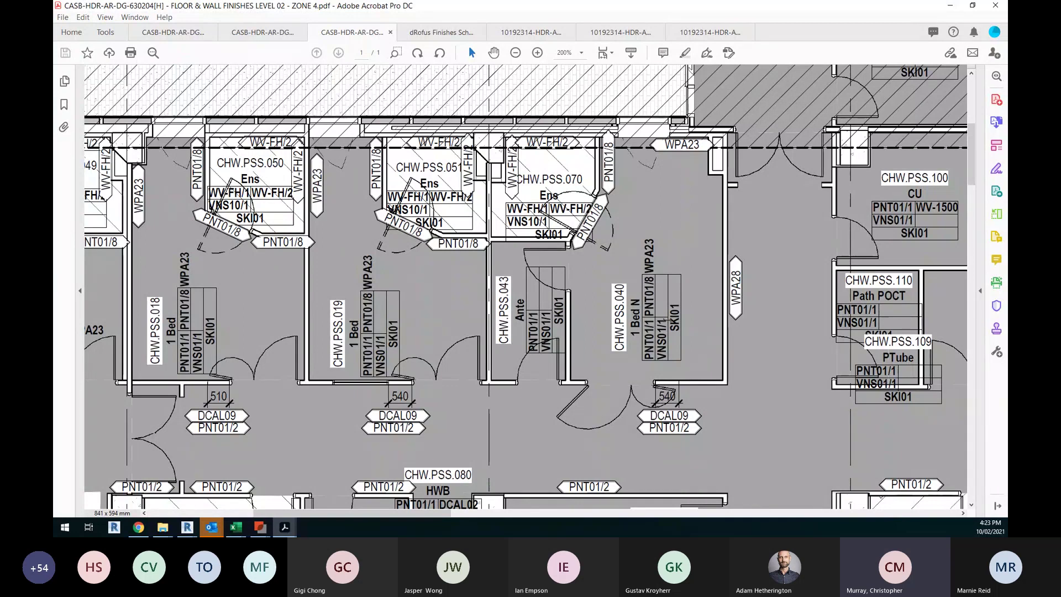
{"action": "left_click_drag", "start_coordinate": [650, 316], "coordinate": [650, 274]}
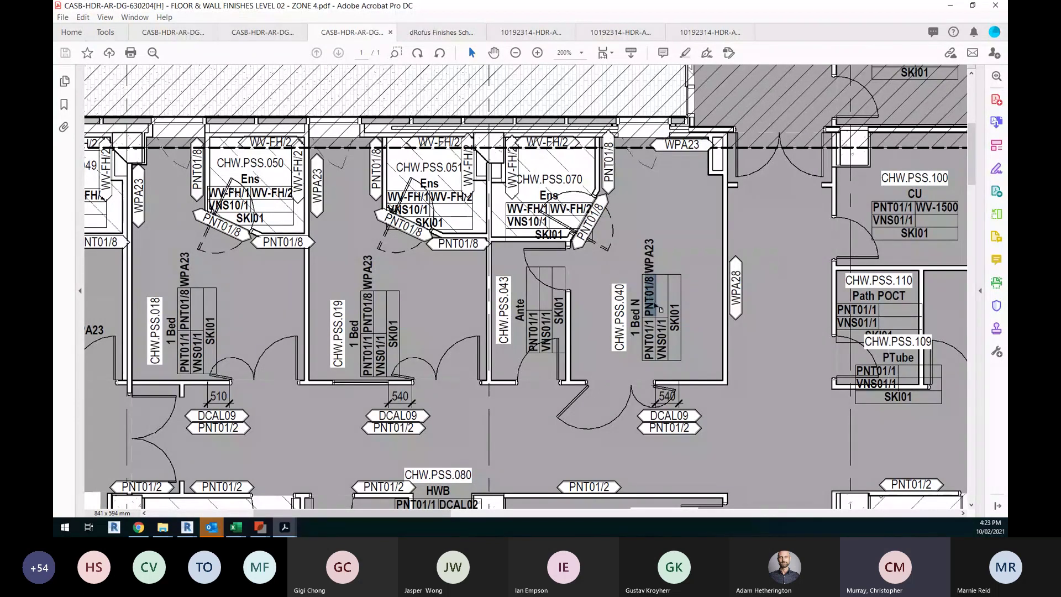
{"action": "left_click", "coordinate": [656, 305]}
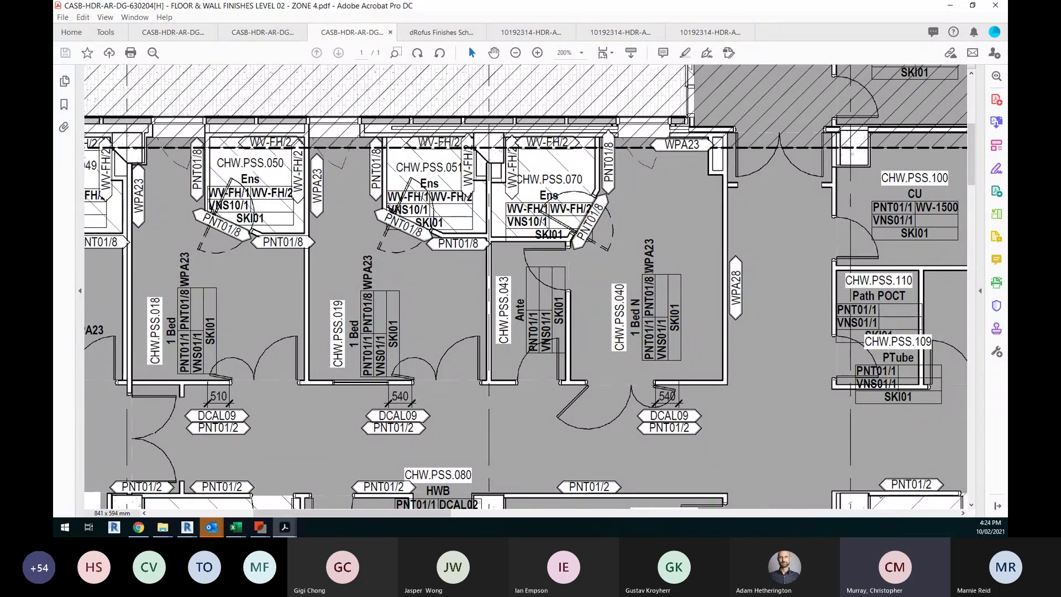
{"action": "left_click_drag", "start_coordinate": [650, 275], "coordinate": [651, 237]}
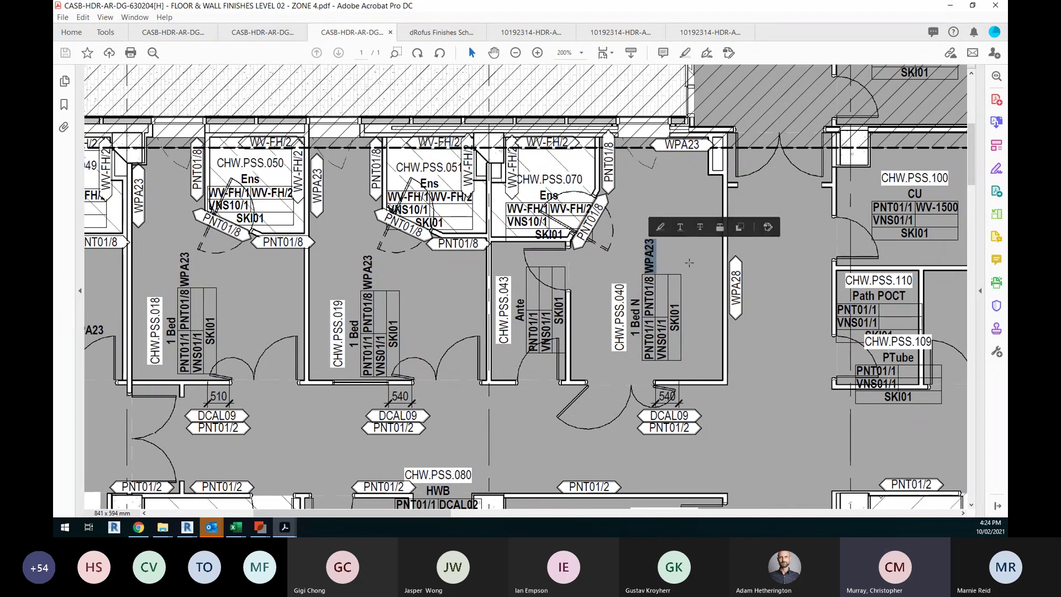
{"action": "scroll", "coordinate": [549, 297], "scroll_direction": "down", "scroll_amount": 3, "text": "ctrl"}
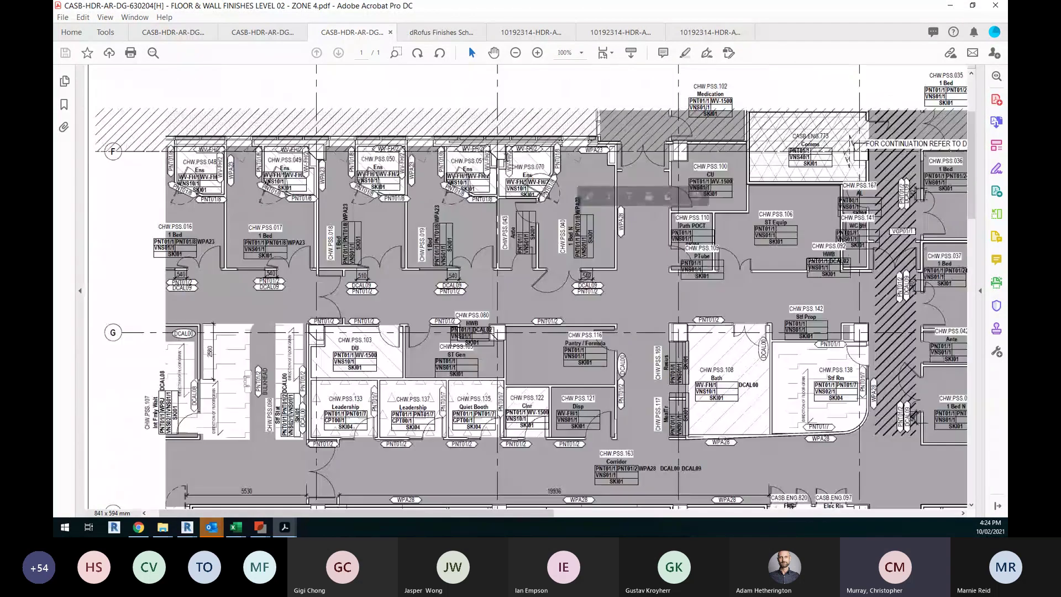
{"action": "scroll", "coordinate": [549, 297], "scroll_direction": "up", "scroll_amount": 1, "text": "ctrl"}
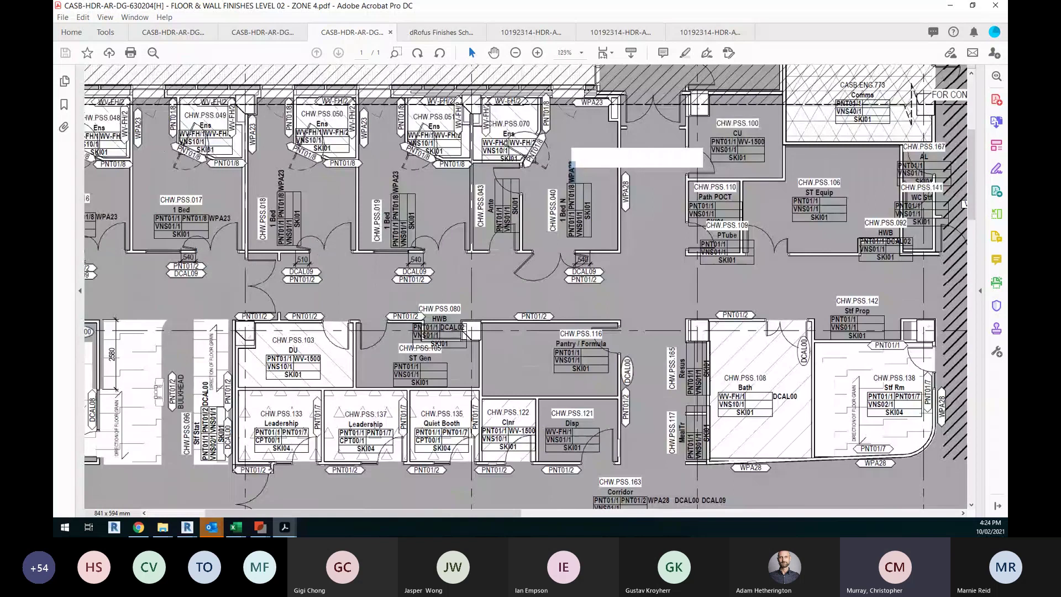
{"action": "scroll", "coordinate": [273, 373], "scroll_direction": "up", "scroll_amount": 4, "text": "ctrl"}
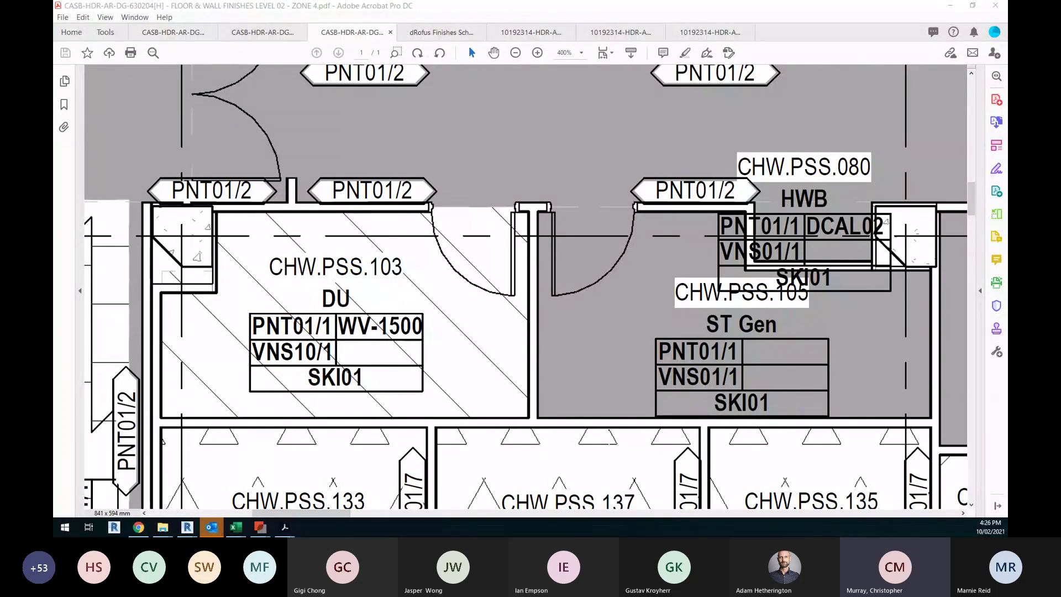
Bring the HDR Rooms (Number from Revit) attribute configuration window forward and move it higher on screen
{"action": "key", "text": "alt+Tab"}
{"action": "left_click_drag", "start_coordinate": [573, 40], "coordinate": [525, 5]}
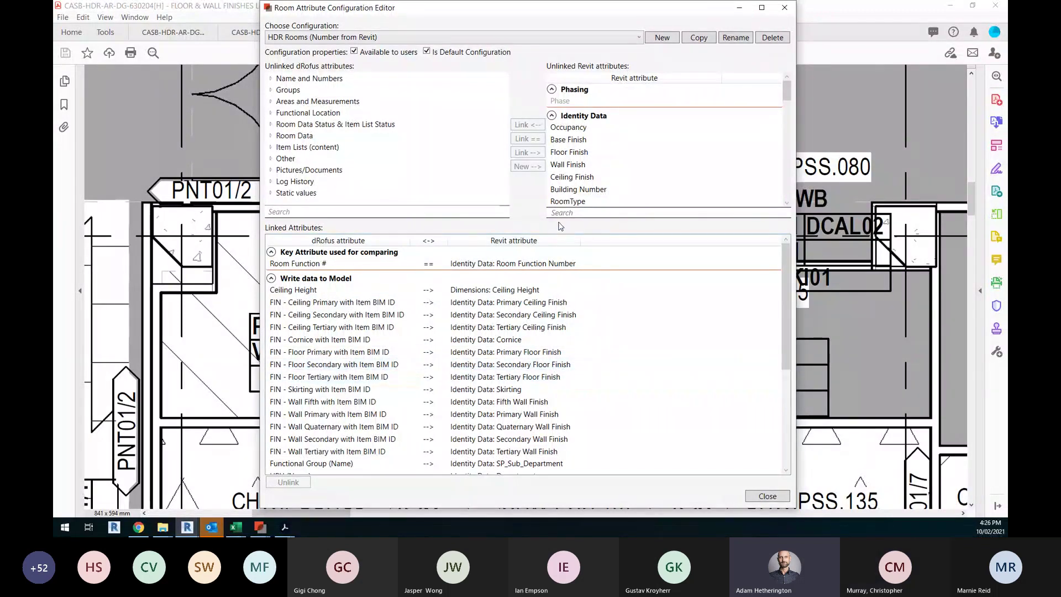
{"action": "left_click_drag", "start_coordinate": [557, 219], "coordinate": [564, 191]}
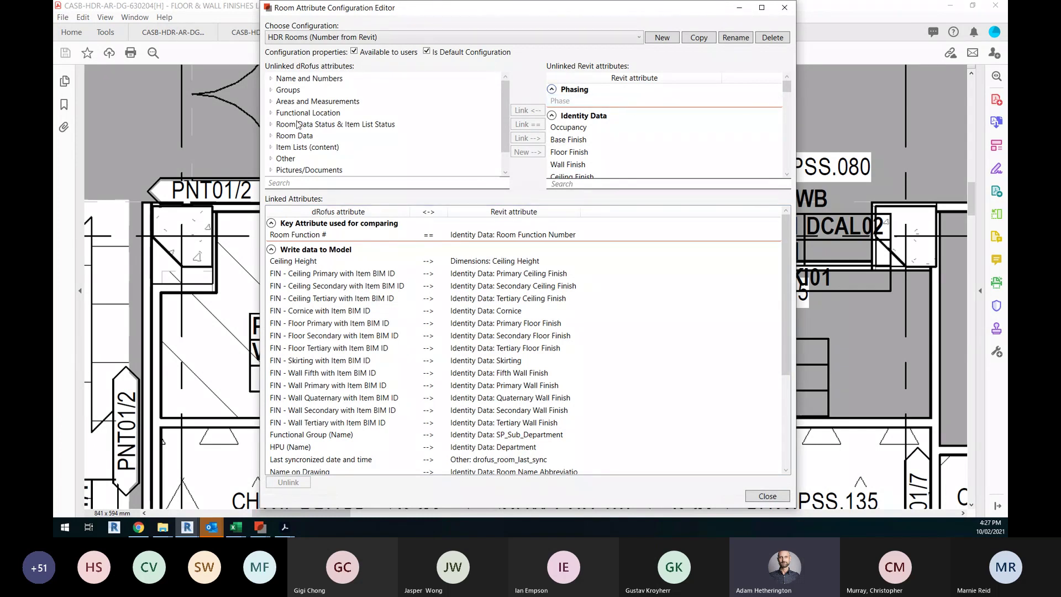
Expand Item Lists (content), enlarge the unlinked attribute lists, and scroll through the FIN attributes
{"action": "scroll", "coordinate": [274, 129], "scroll_direction": "down", "scroll_amount": 1}
{"action": "left_click", "coordinate": [272, 125]}
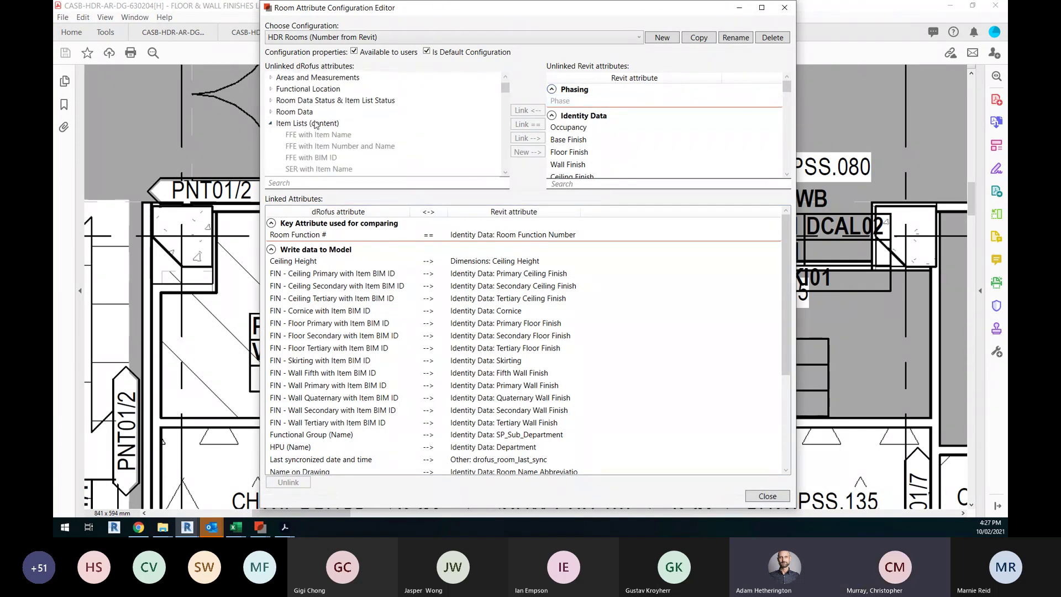
{"action": "scroll", "coordinate": [332, 127], "scroll_direction": "down", "scroll_amount": 2}
{"action": "left_click_drag", "start_coordinate": [689, 194], "coordinate": [690, 360]}
{"action": "scroll", "coordinate": [317, 199], "scroll_direction": "up", "scroll_amount": 2}
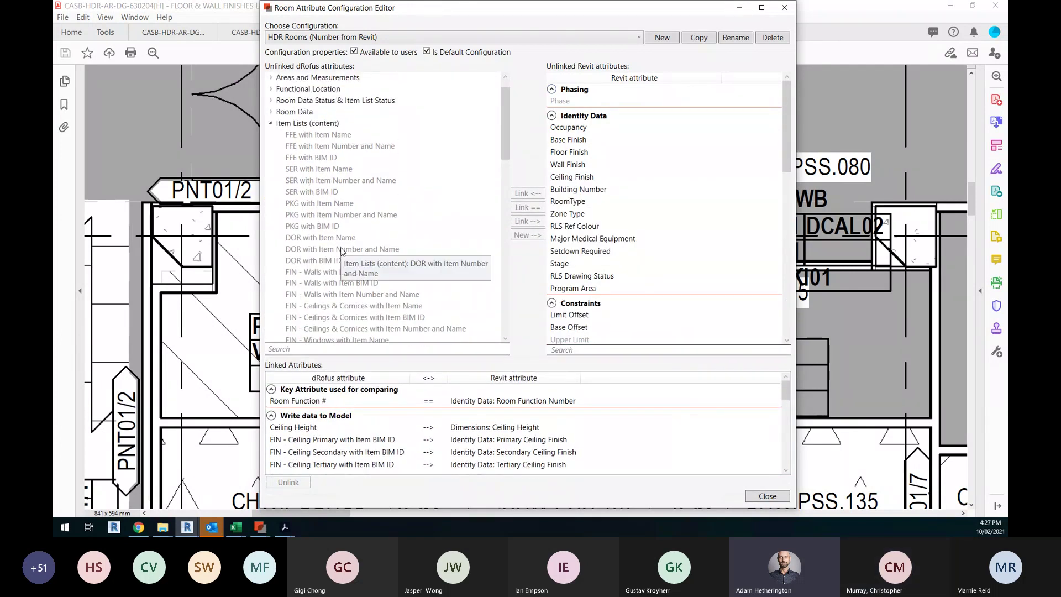
{"action": "scroll", "coordinate": [341, 250], "scroll_direction": "down", "scroll_amount": 1}
{"action": "scroll", "coordinate": [341, 251], "scroll_direction": "down", "scroll_amount": 1}
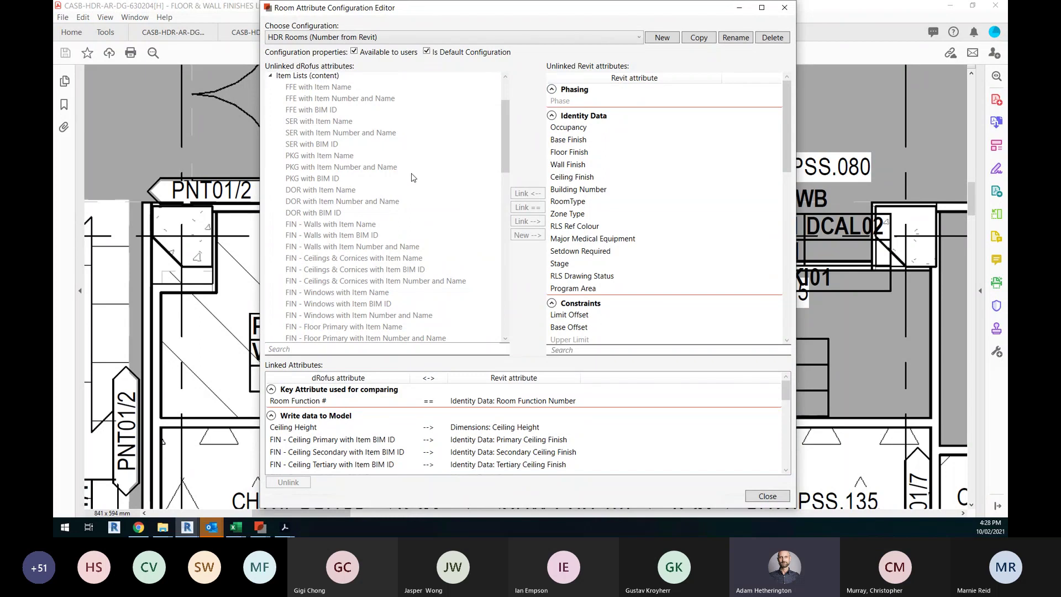
{"action": "scroll", "coordinate": [412, 177], "scroll_direction": "down", "scroll_amount": 1}
{"action": "scroll", "coordinate": [412, 177], "scroll_direction": "down", "scroll_amount": 1}
{"action": "scroll", "coordinate": [412, 177], "scroll_direction": "down", "scroll_amount": 12}
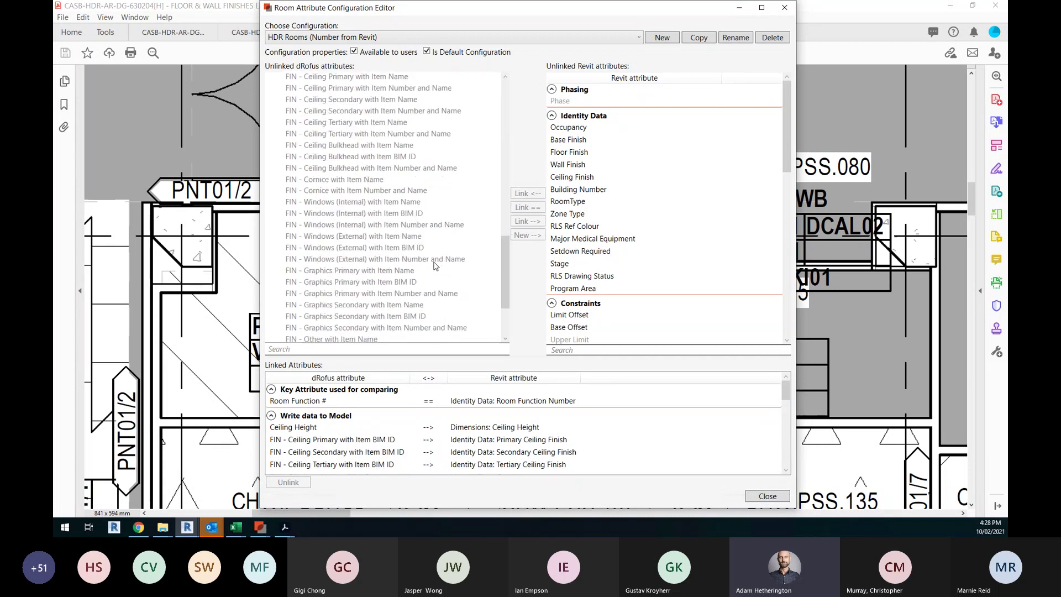
{"action": "scroll", "coordinate": [435, 266], "scroll_direction": "down", "scroll_amount": 3}
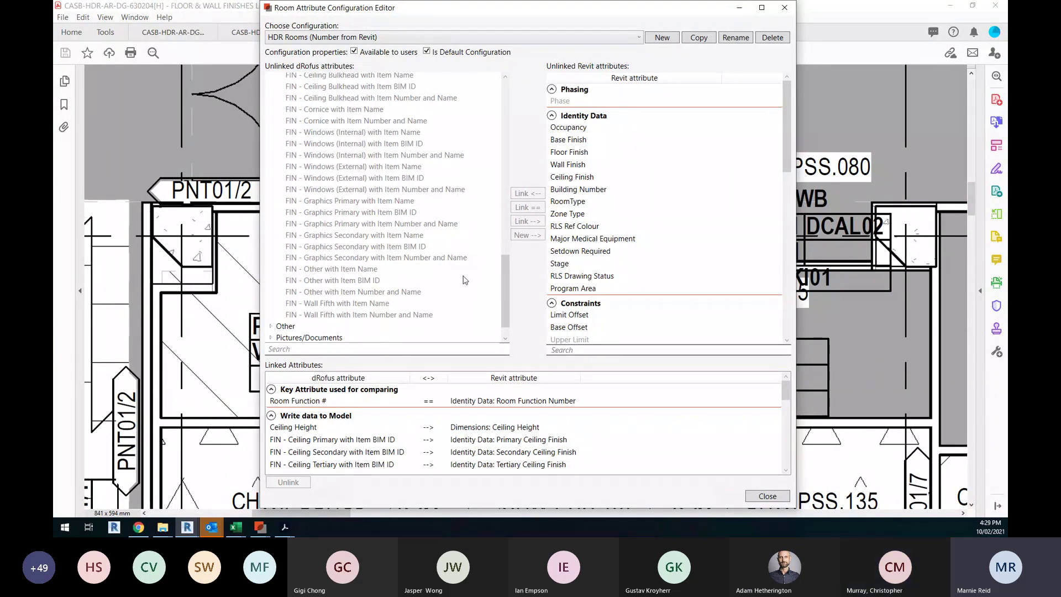
Close the Room Attribute Configuration Editor and switch to Revit's 3000 SERIES_LEVEL 11_MASTER plan
{"action": "left_click", "coordinate": [785, 14]}
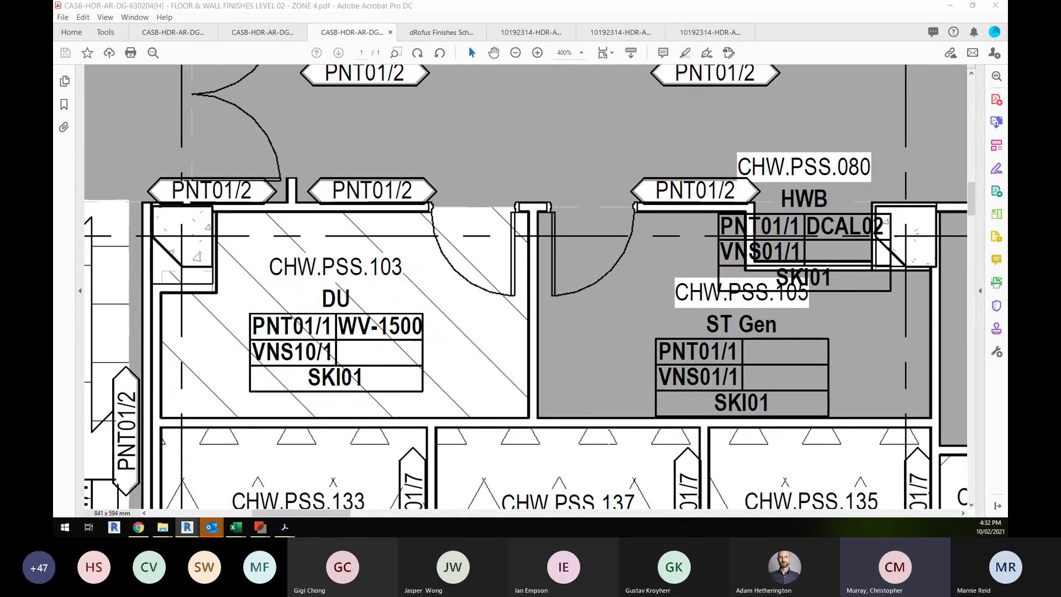
{"action": "left_click", "coordinate": [187, 526]}
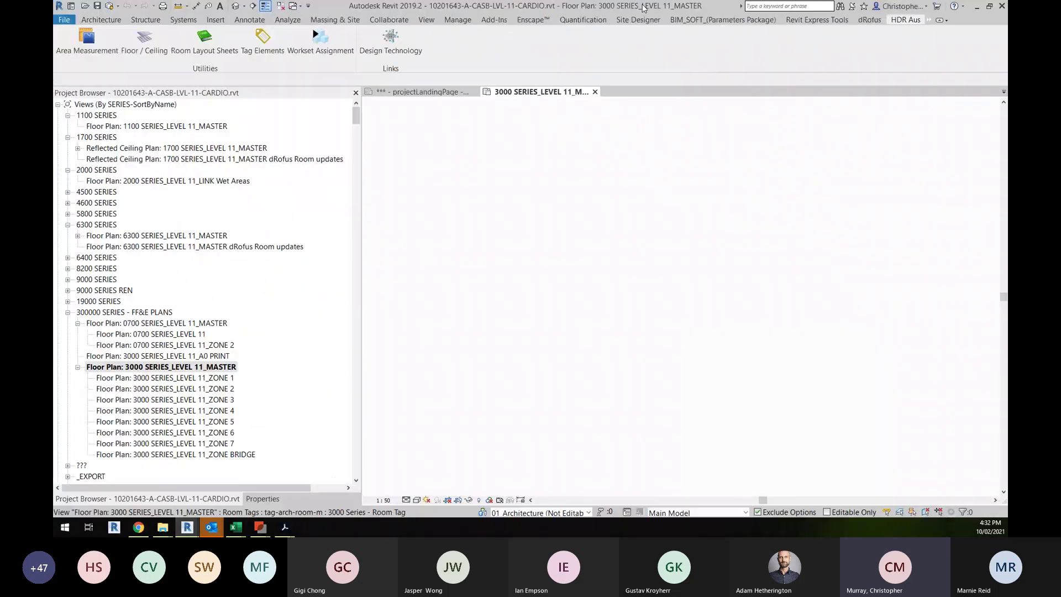
Launch the Floor / Ceiling Creator from the HDR Aus ribbon tab
{"action": "left_click", "coordinate": [147, 54]}
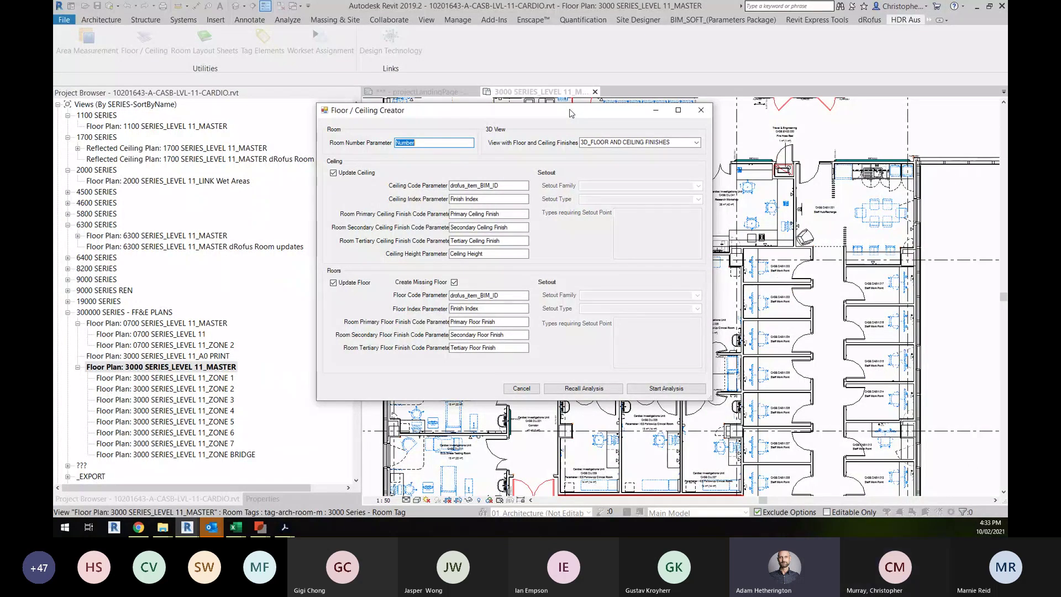
Start the floor and ceiling analysis to list each room's finish checks and errors
{"action": "left_click", "coordinate": [667, 388]}
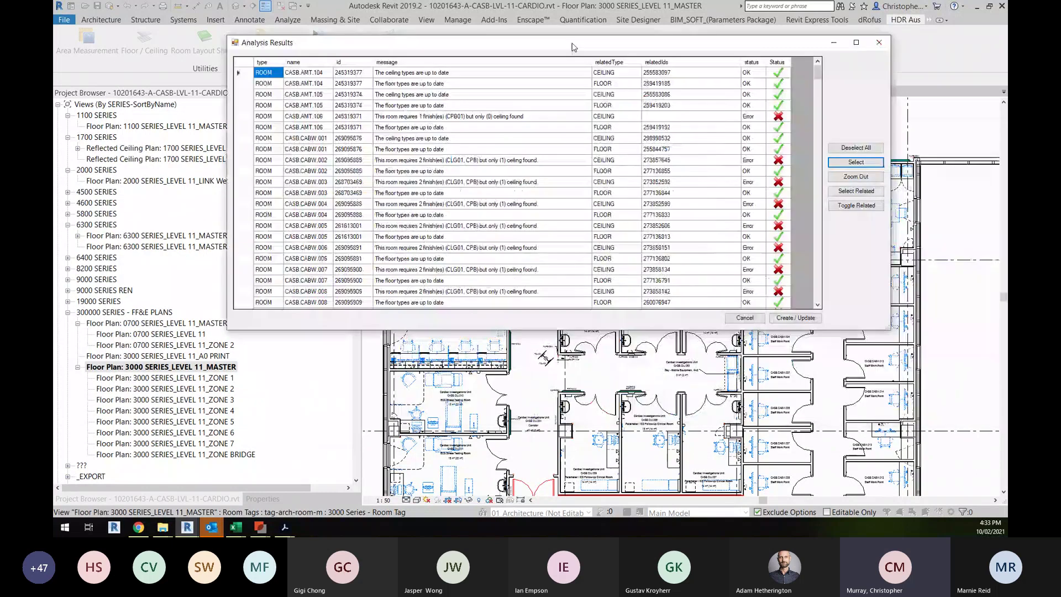
Resize and reposition the Analysis Results window, close it, and restore down the Revit window
{"action": "left_click_drag", "start_coordinate": [893, 327], "coordinate": [912, 514]}
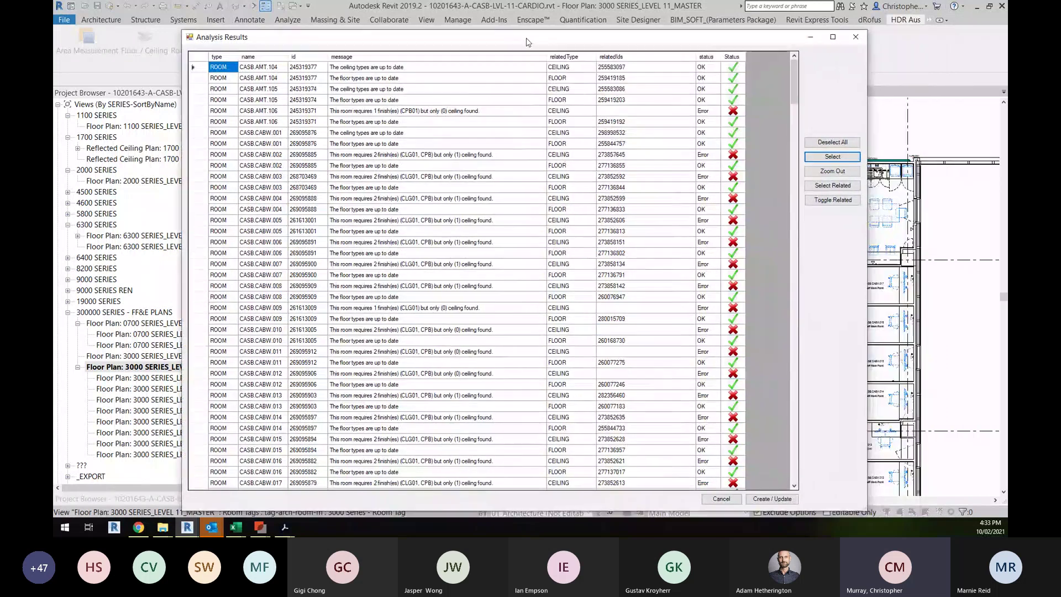
{"action": "left_click_drag", "start_coordinate": [545, 44], "coordinate": [481, 12]}
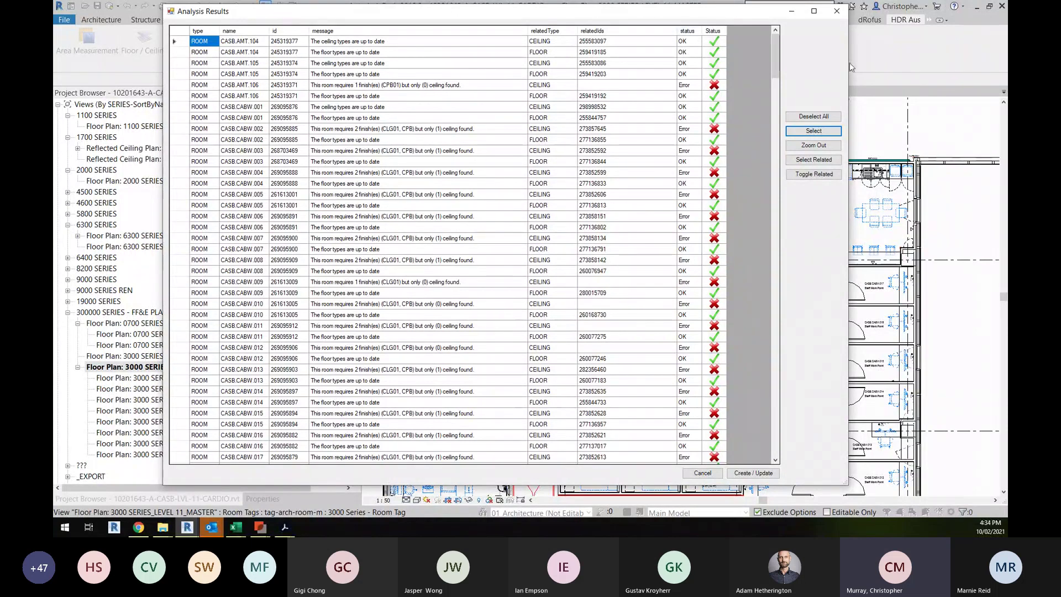
{"action": "left_click_drag", "start_coordinate": [850, 63], "coordinate": [828, 63]}
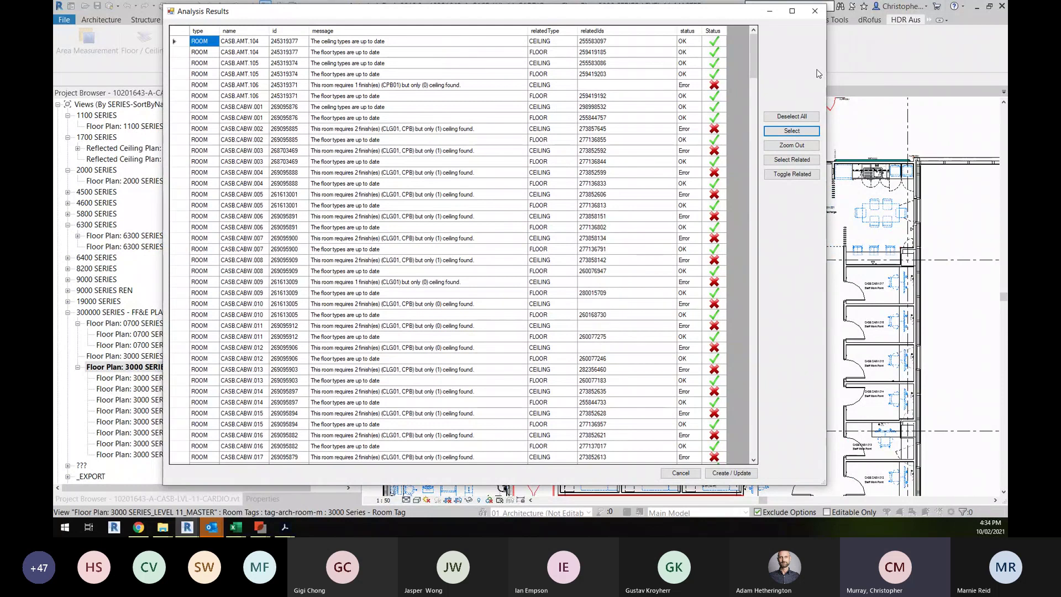
{"action": "left_click", "coordinate": [815, 11]}
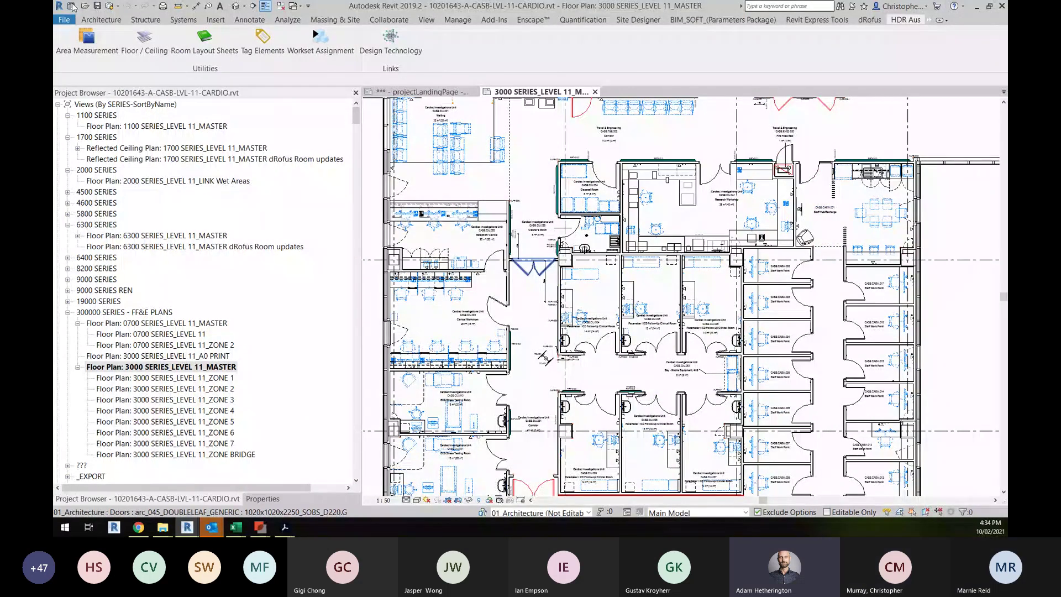
{"action": "key", "text": "super+Down"}
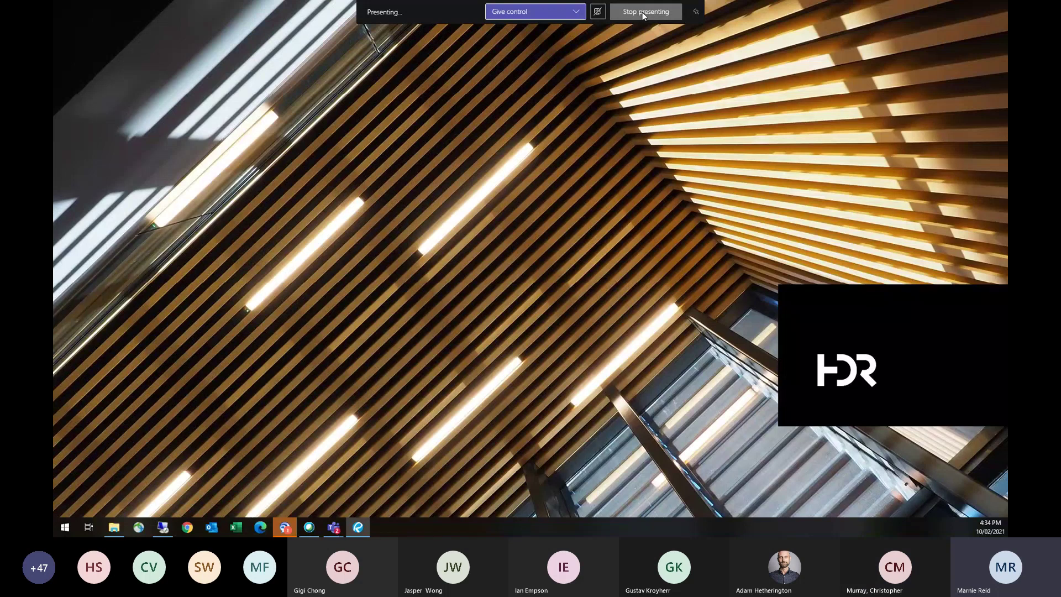
Stop sharing the desktop with the Teams meeting
{"action": "left_click", "coordinate": [644, 12]}
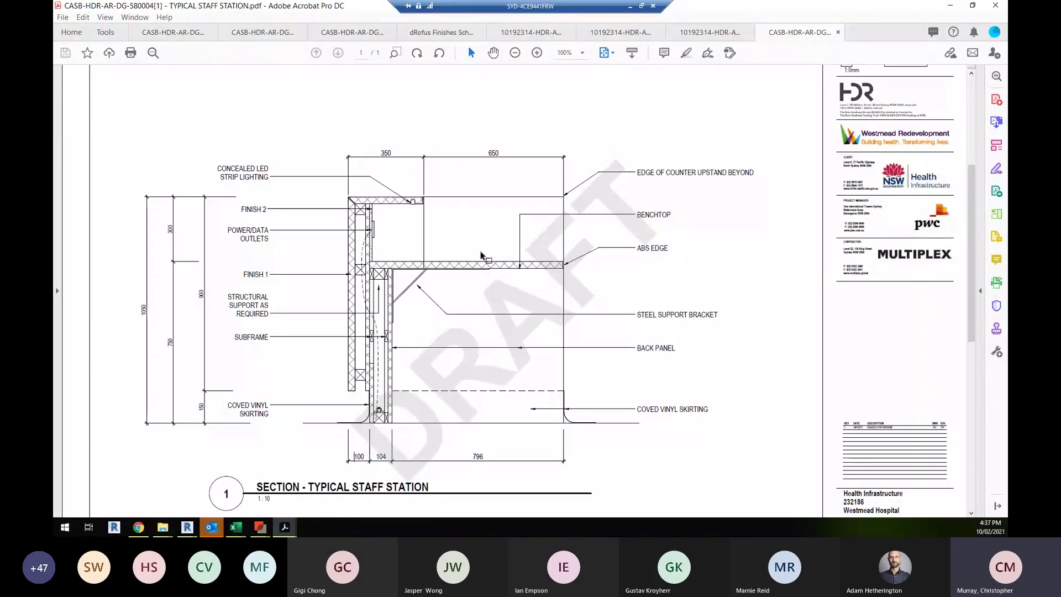
Highlight the FINISH 1 and FINISH 2 labels on the staff station section, then end the remote session
{"action": "left_click_drag", "start_coordinate": [243, 274], "coordinate": [270, 276]}
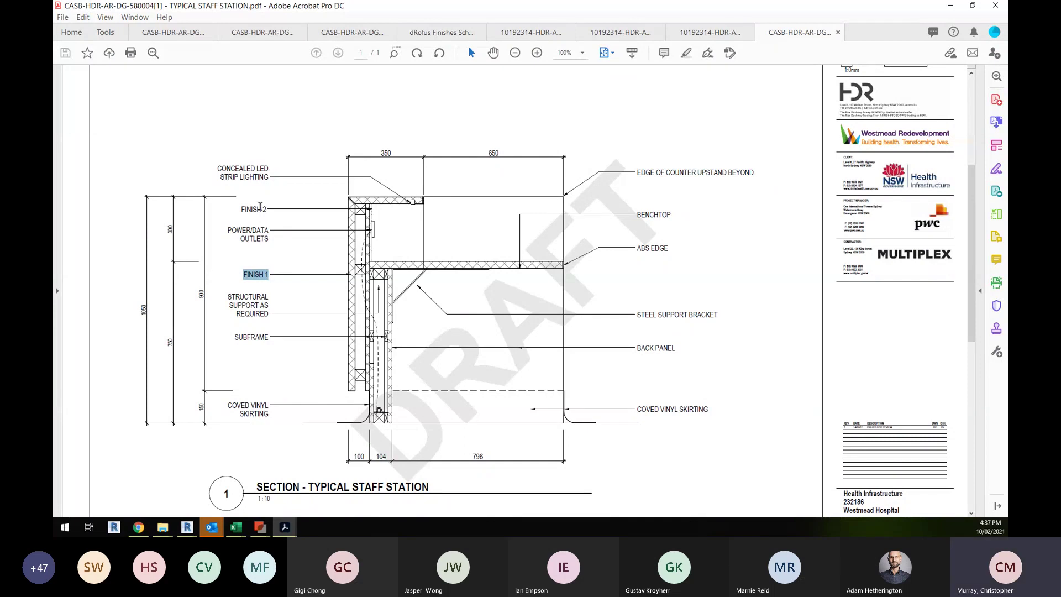
{"action": "left_click_drag", "start_coordinate": [268, 211], "coordinate": [241, 210]}
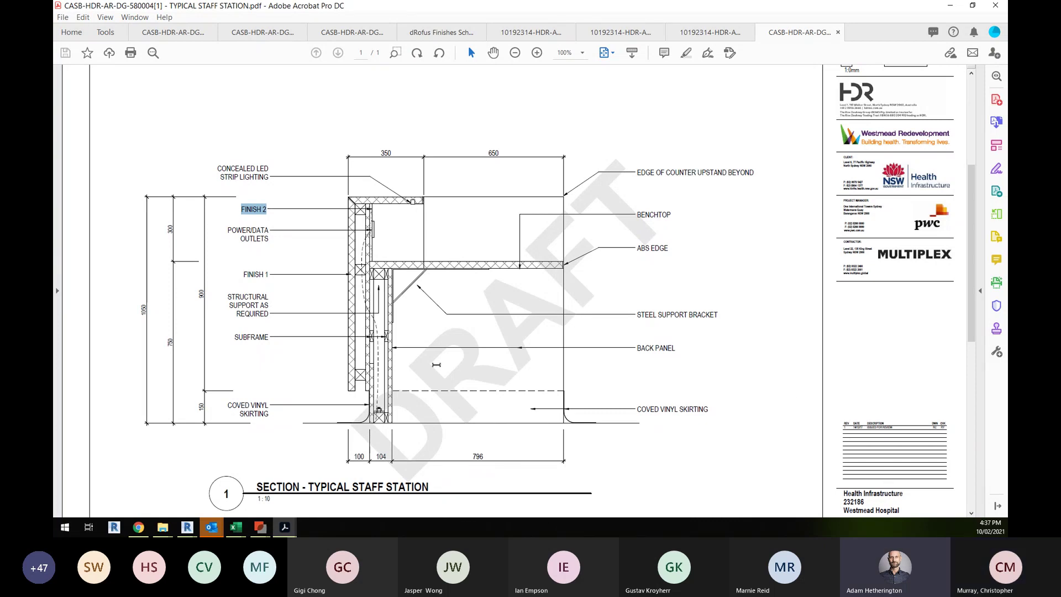
{"action": "left_click", "coordinate": [437, 365]}
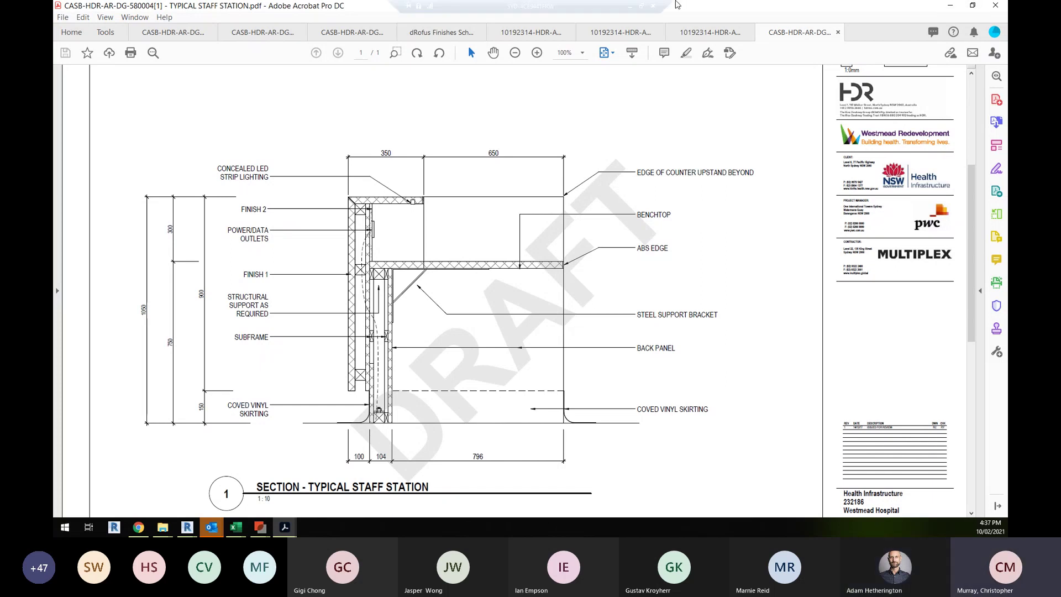
{"action": "left_click", "coordinate": [630, 6]}
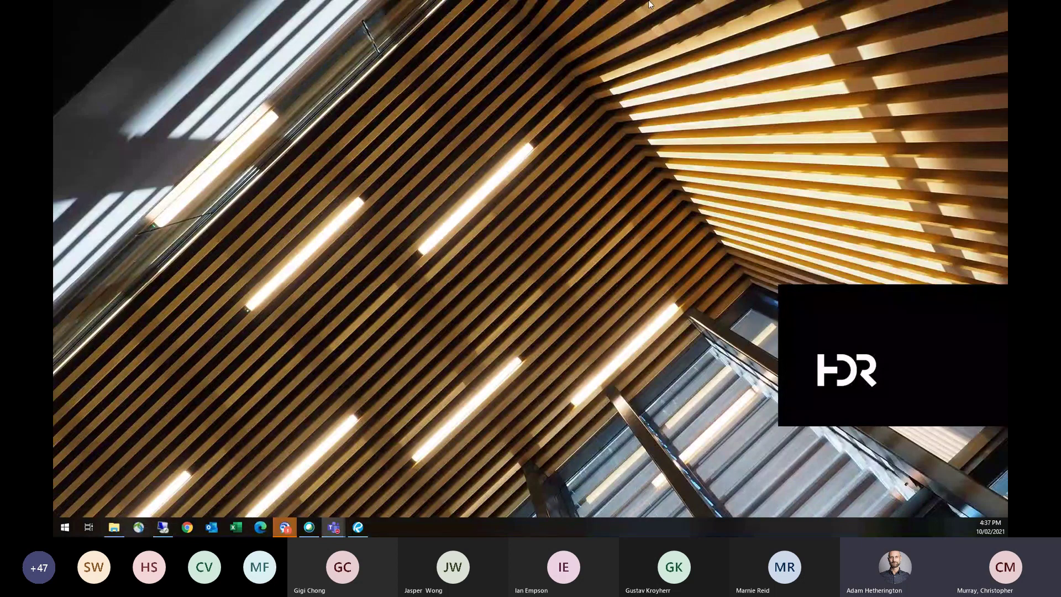
Stop presenting the desktop so Teams returns to the participant gallery
{"action": "left_click", "coordinate": [646, 11]}
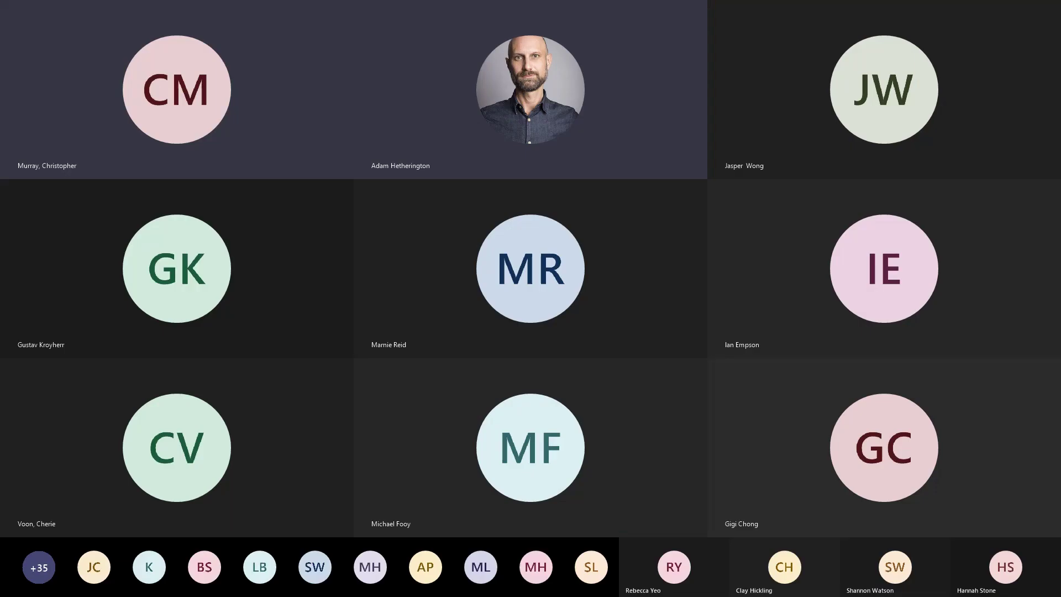